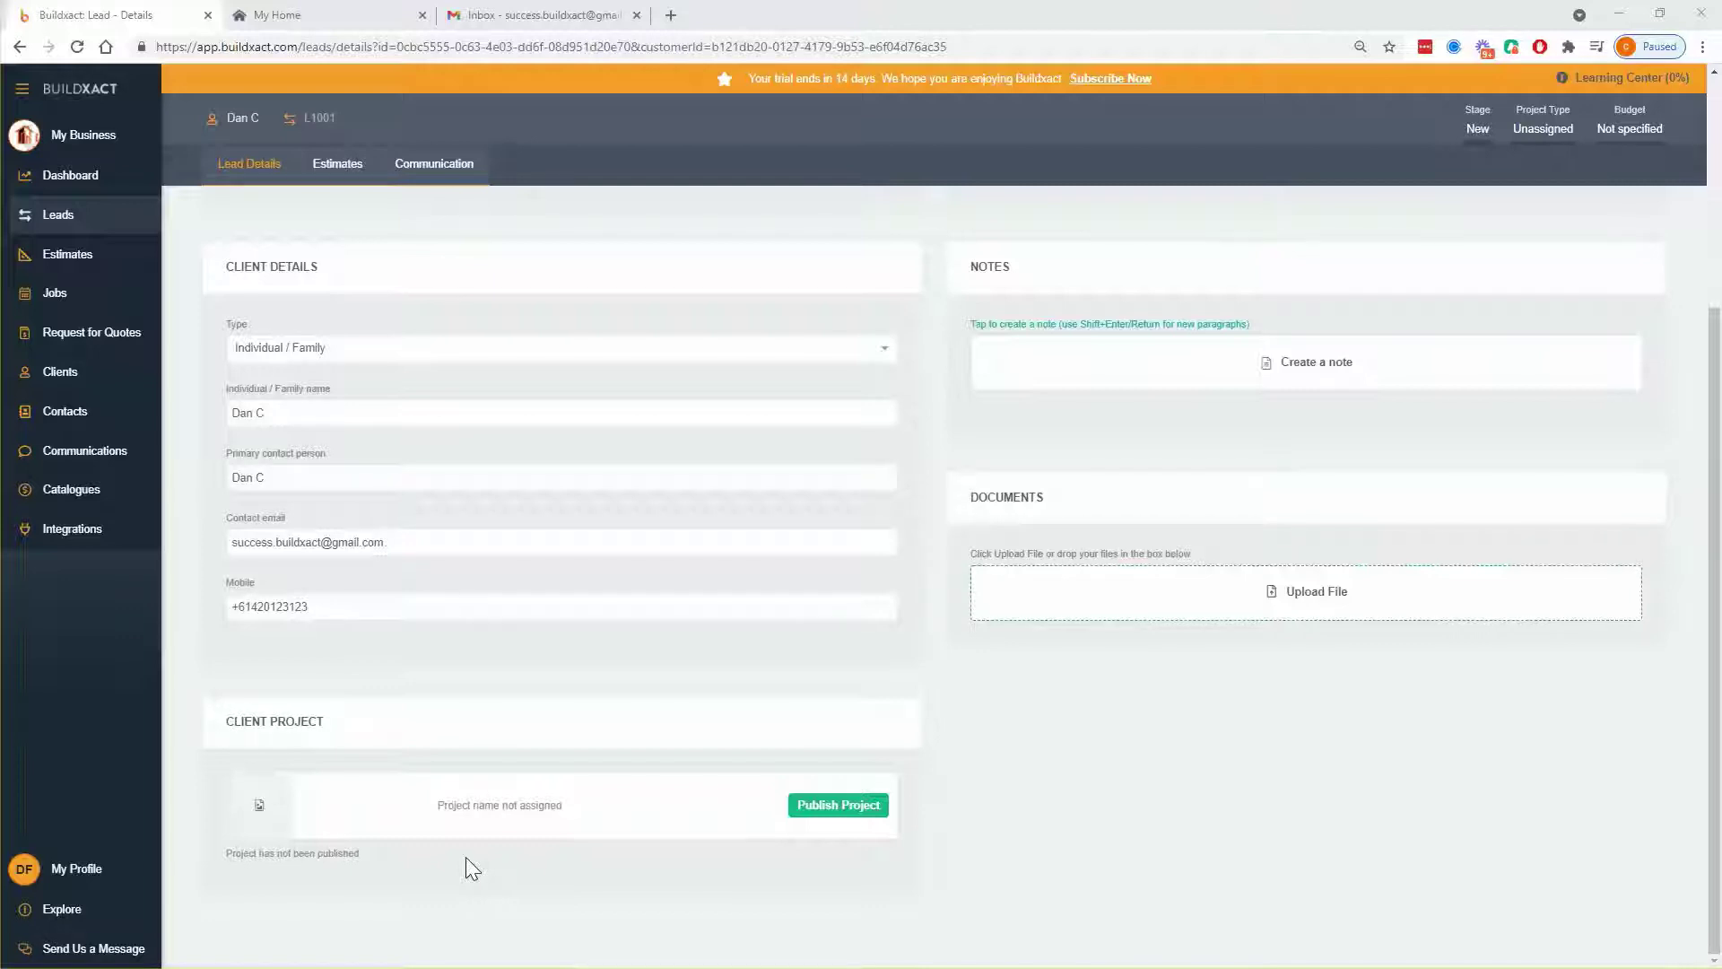
- Highlight the CLIENT PROJECT heading, then switch to the D&C Contracting MyHome login tab
left_click_drag(213, 725, 357, 726)
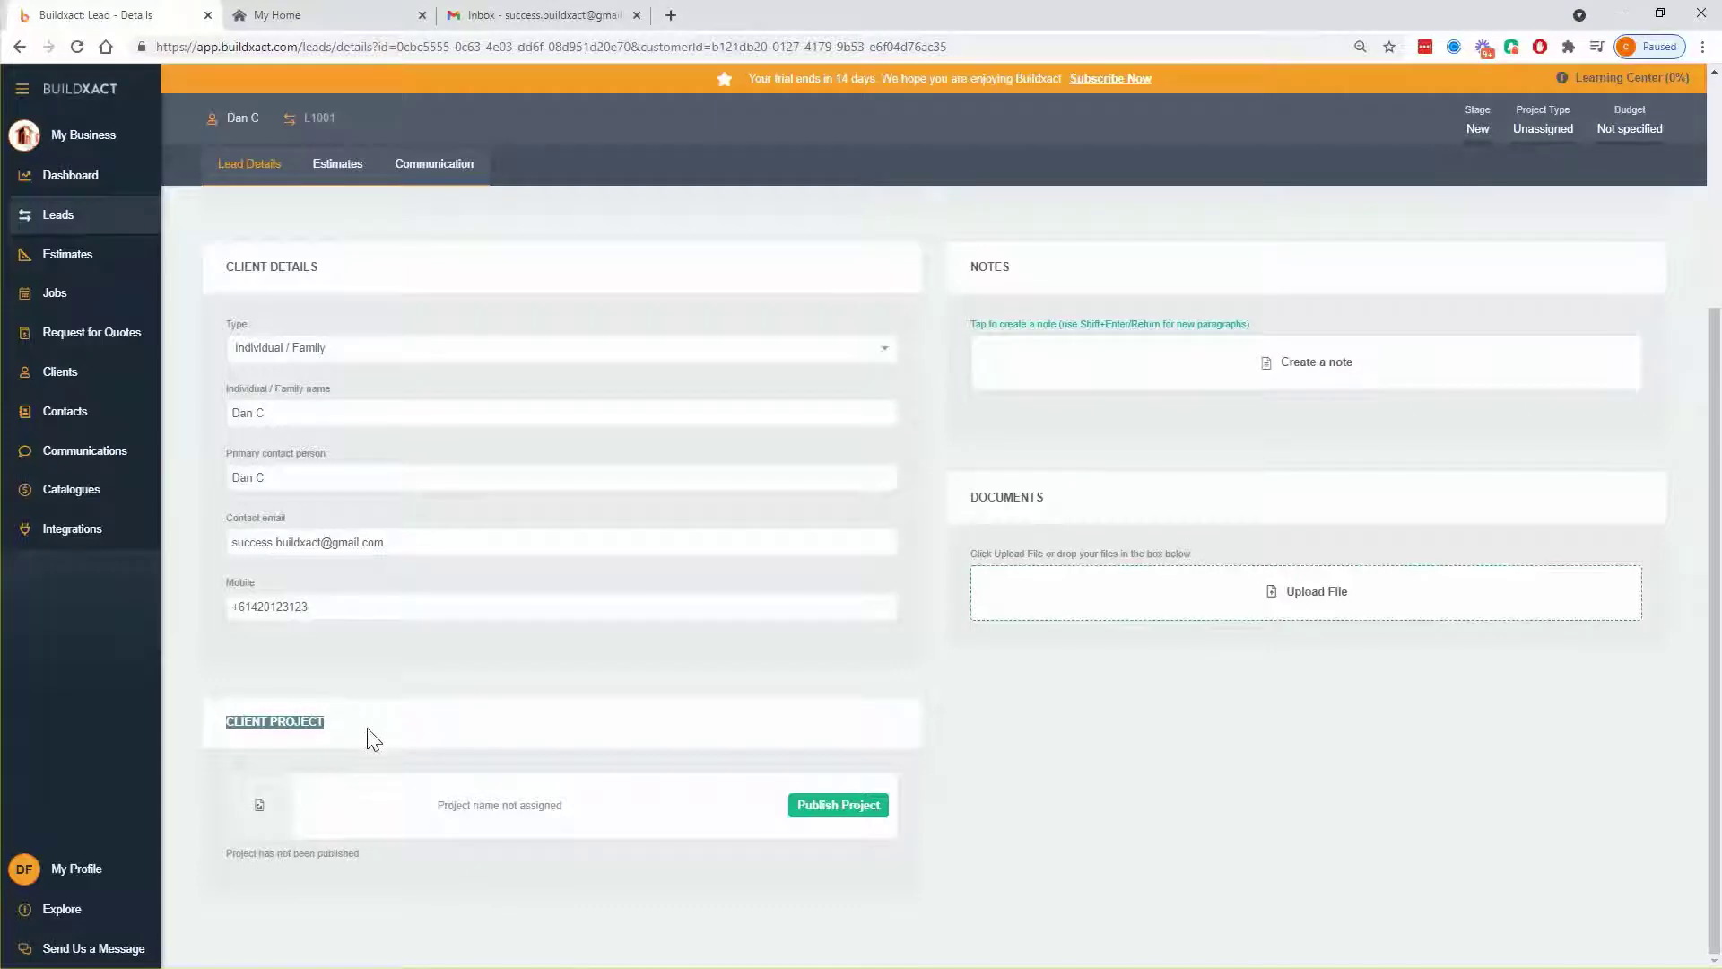
left_click(619, 847)
left_click(358, 22)
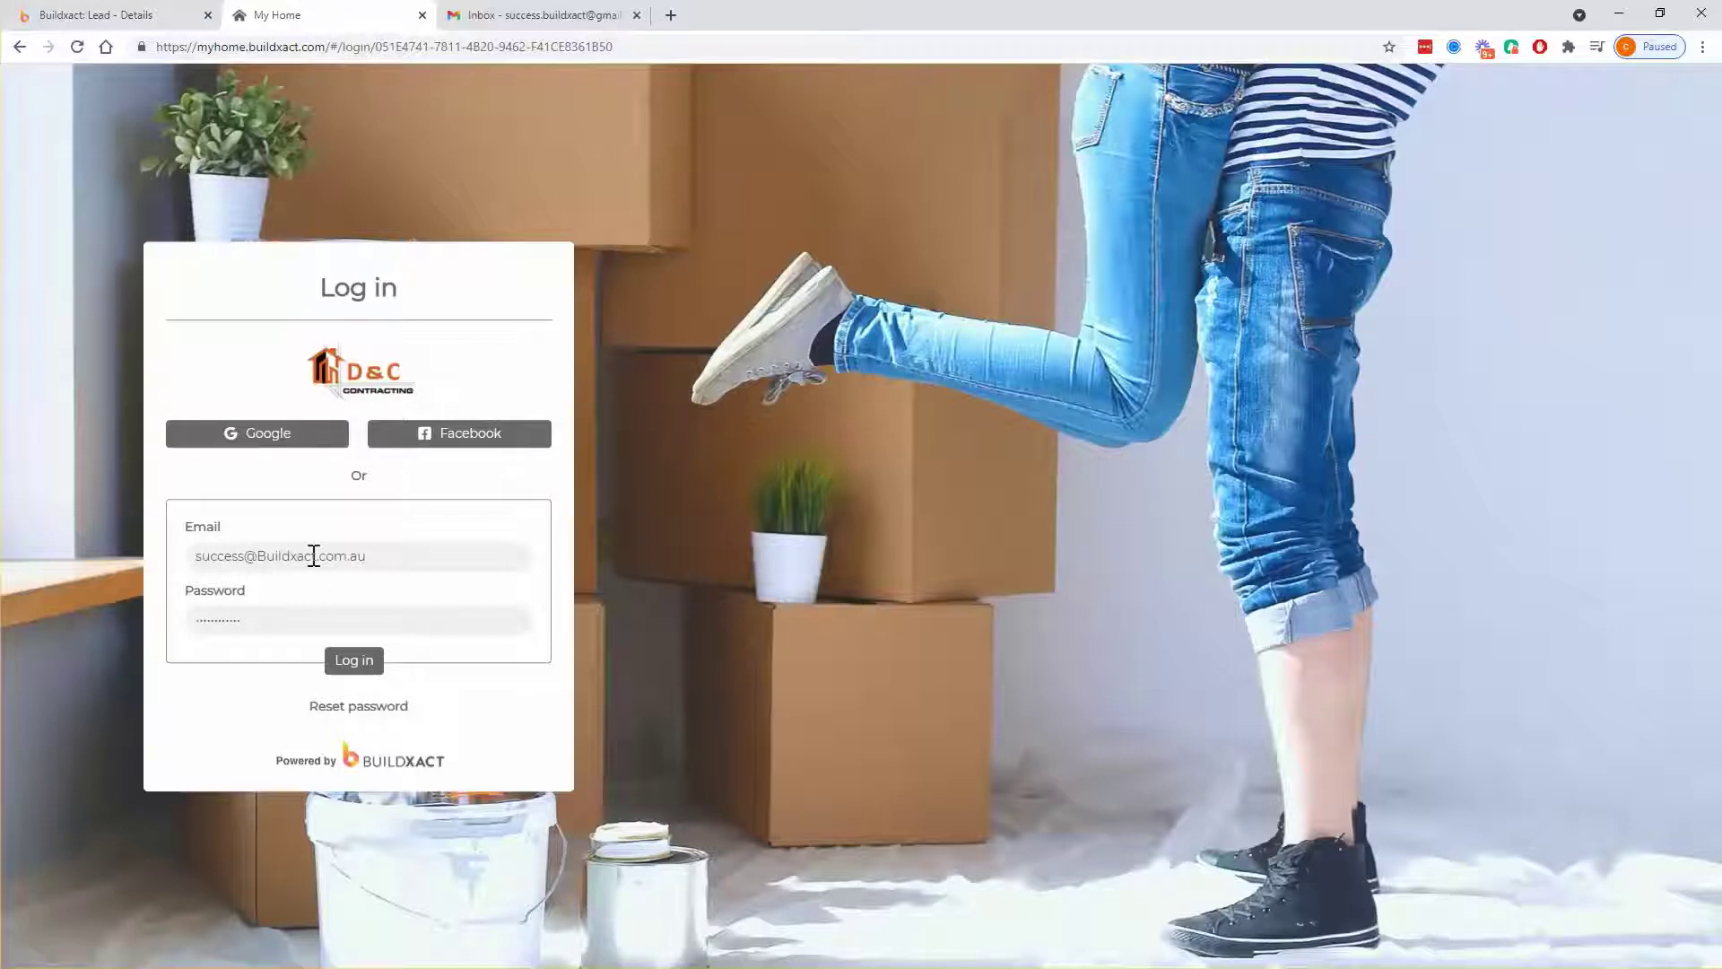
- Log in to MyHome and open the Kitchen Renovation project's Messages
left_click(369, 666)
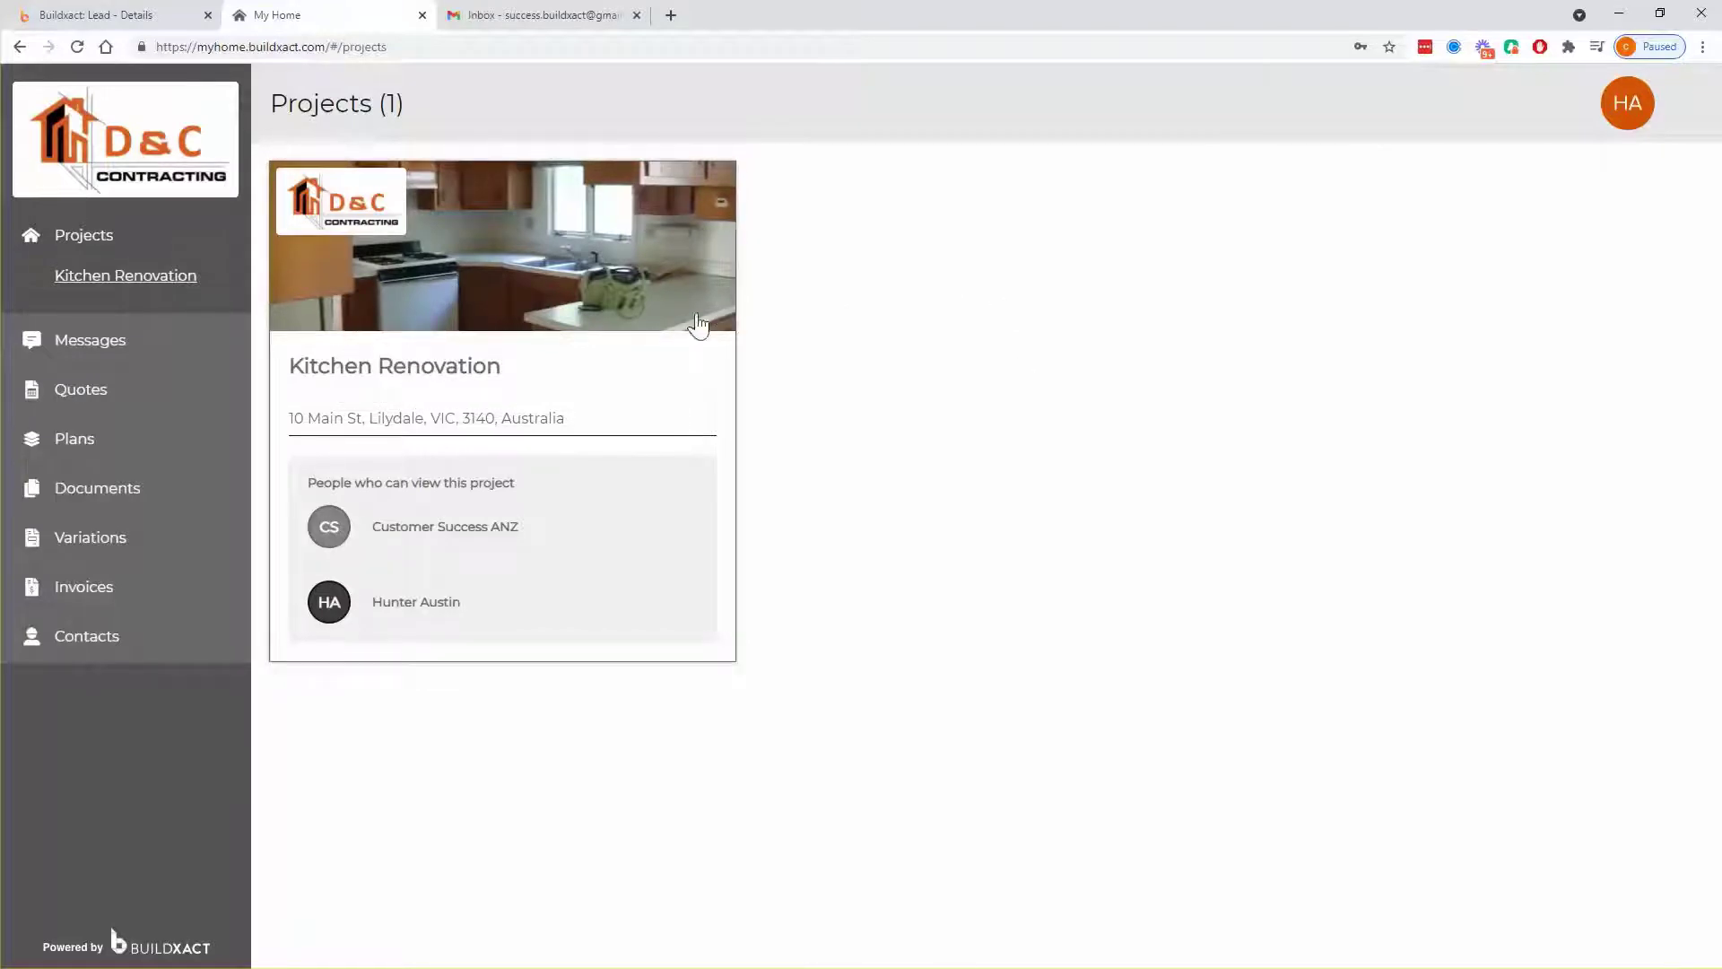
left_click(481, 335)
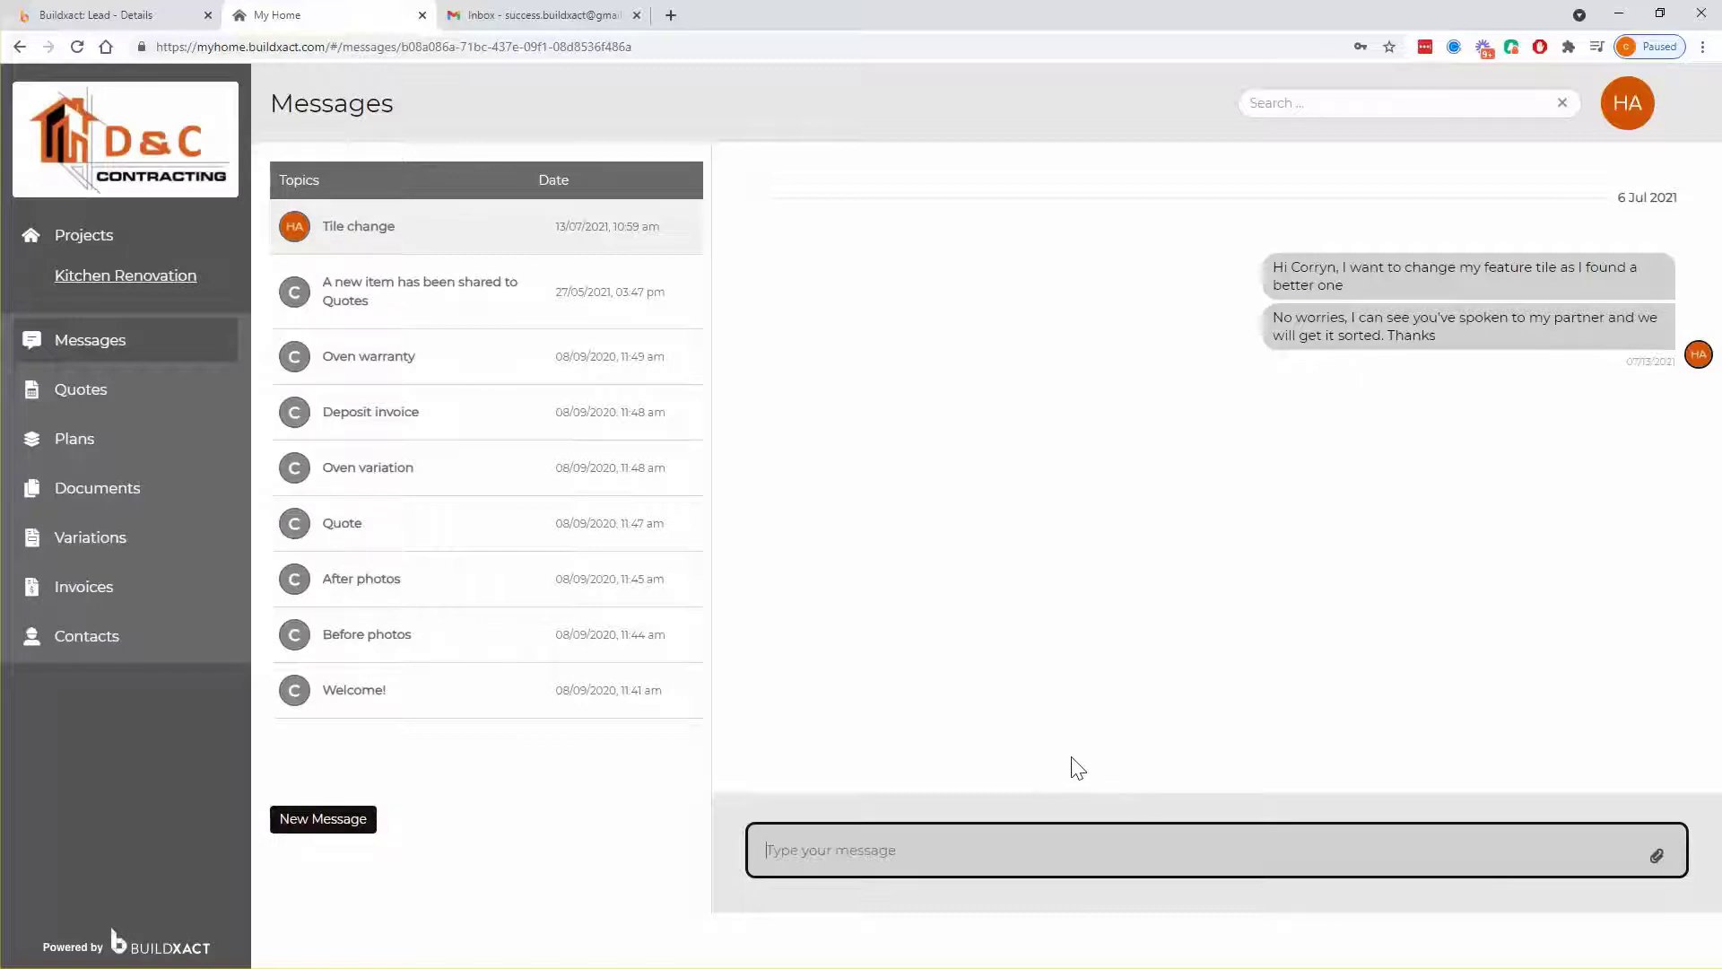
- Read the Oven warranty conversation, then browse Quotes, Plans, Documents, Variations and Invoices
left_click(366, 363)
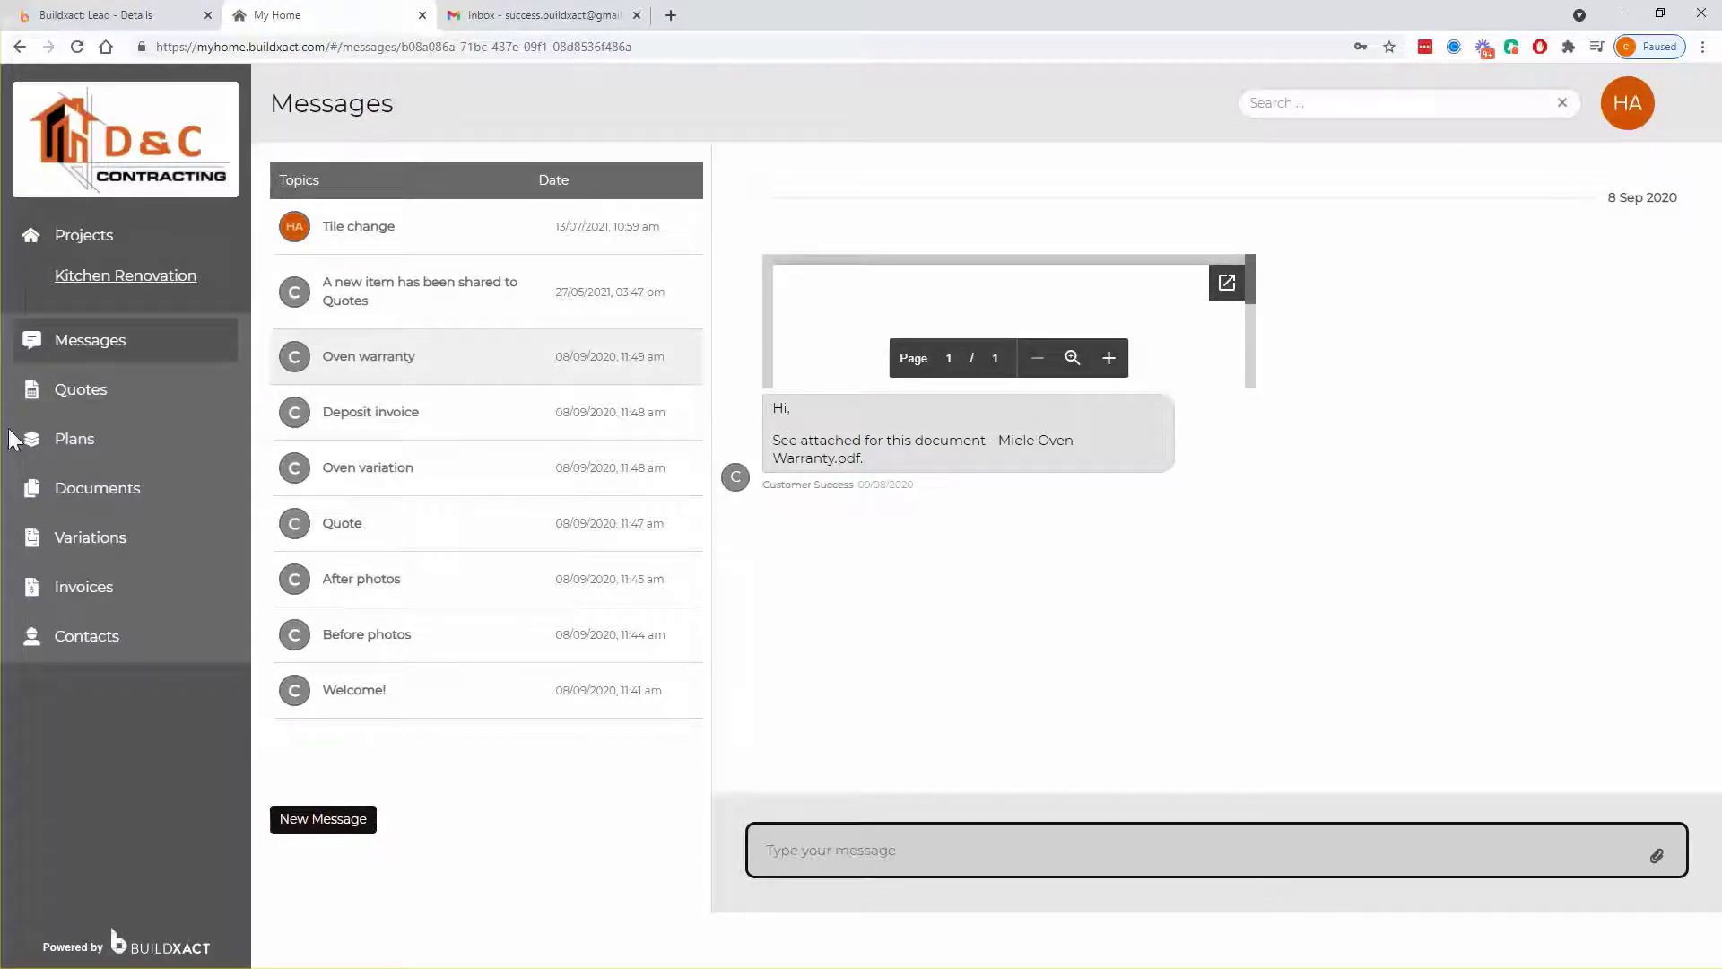
left_click(62, 406)
left_click(115, 448)
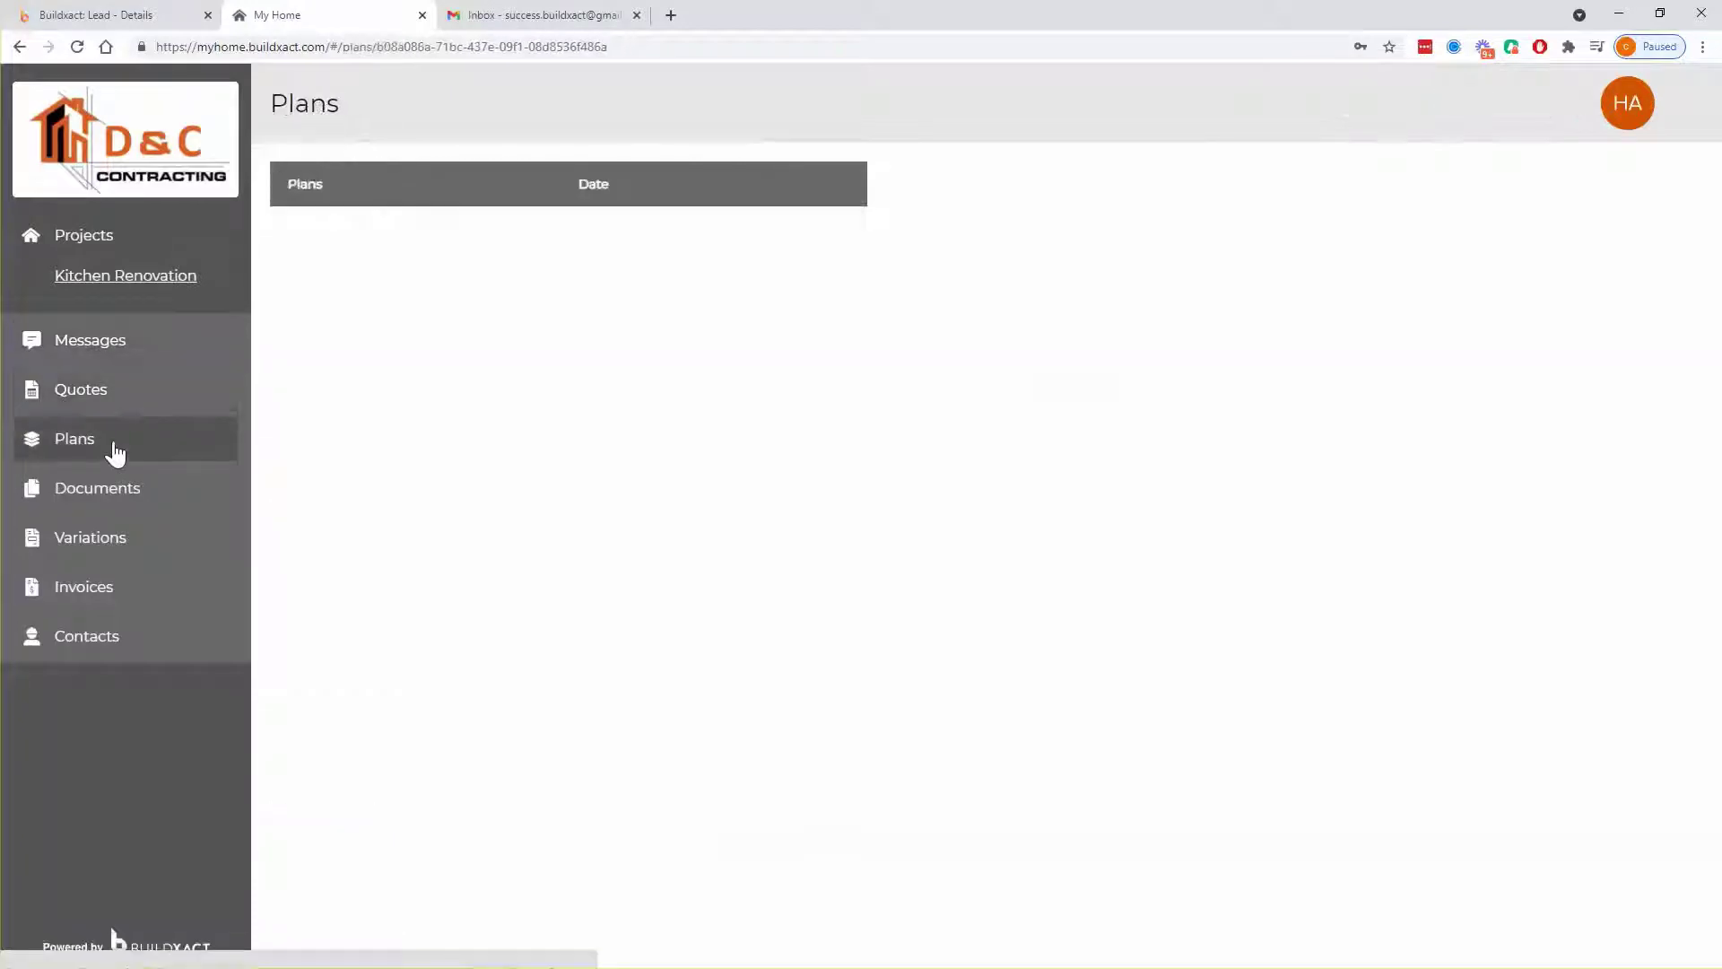
left_click(122, 395)
left_click(113, 449)
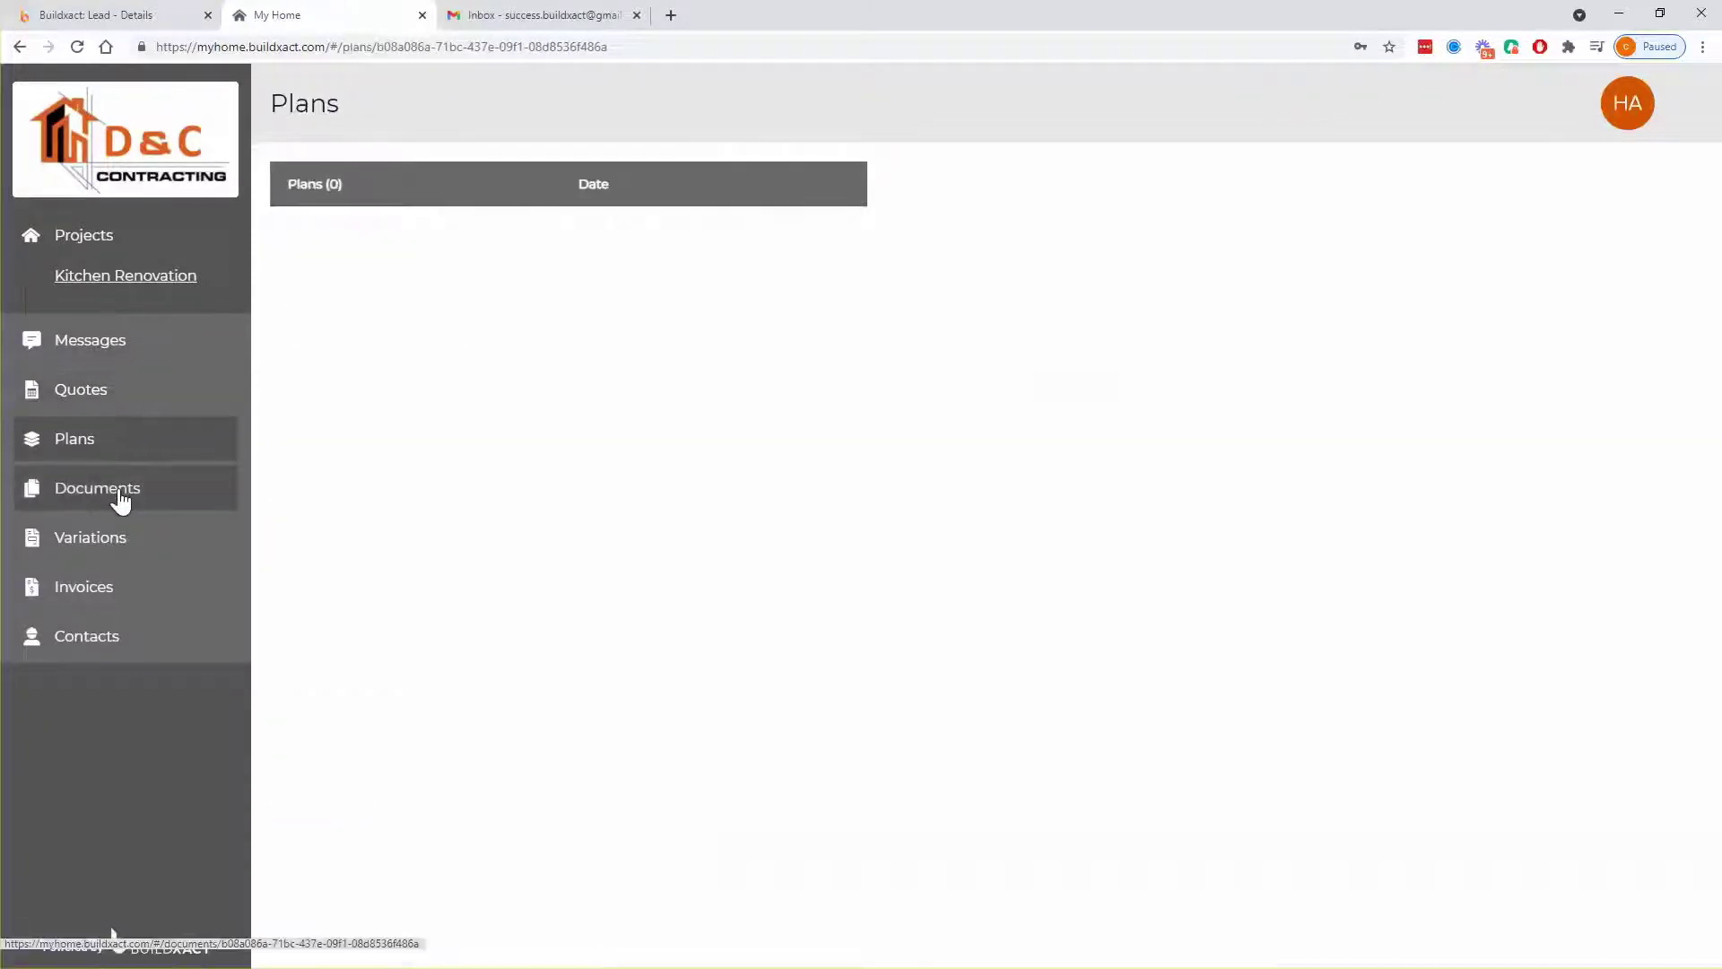
left_click(118, 498)
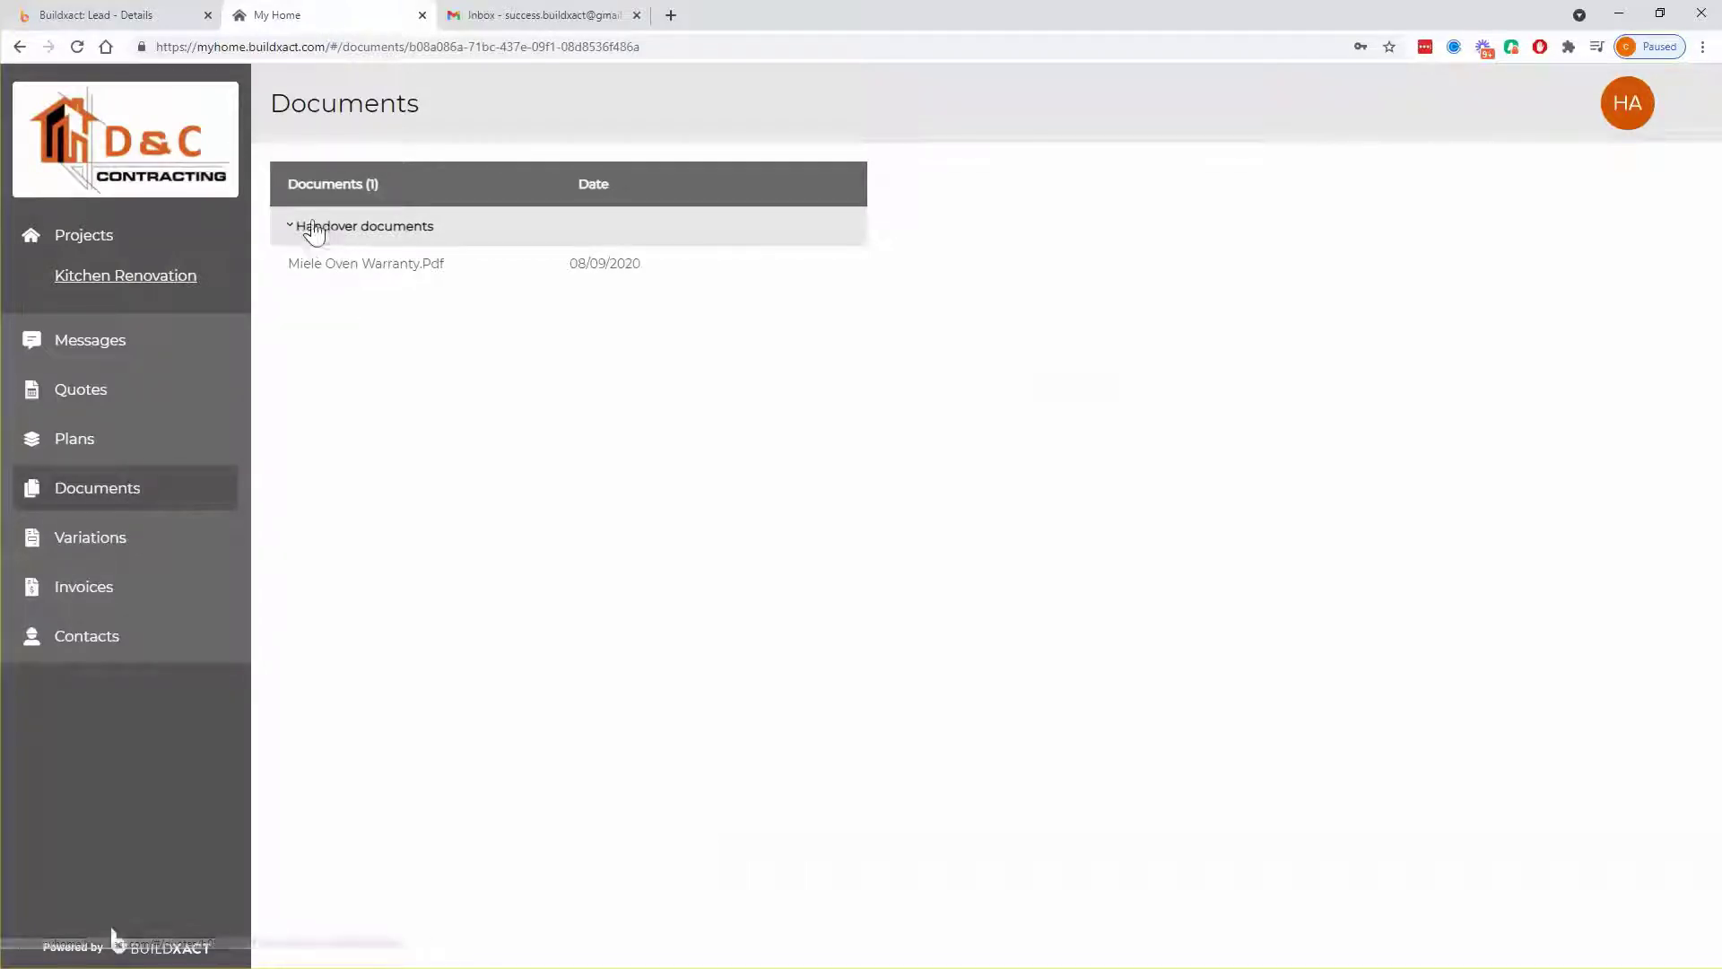
left_click(126, 543)
left_click(142, 592)
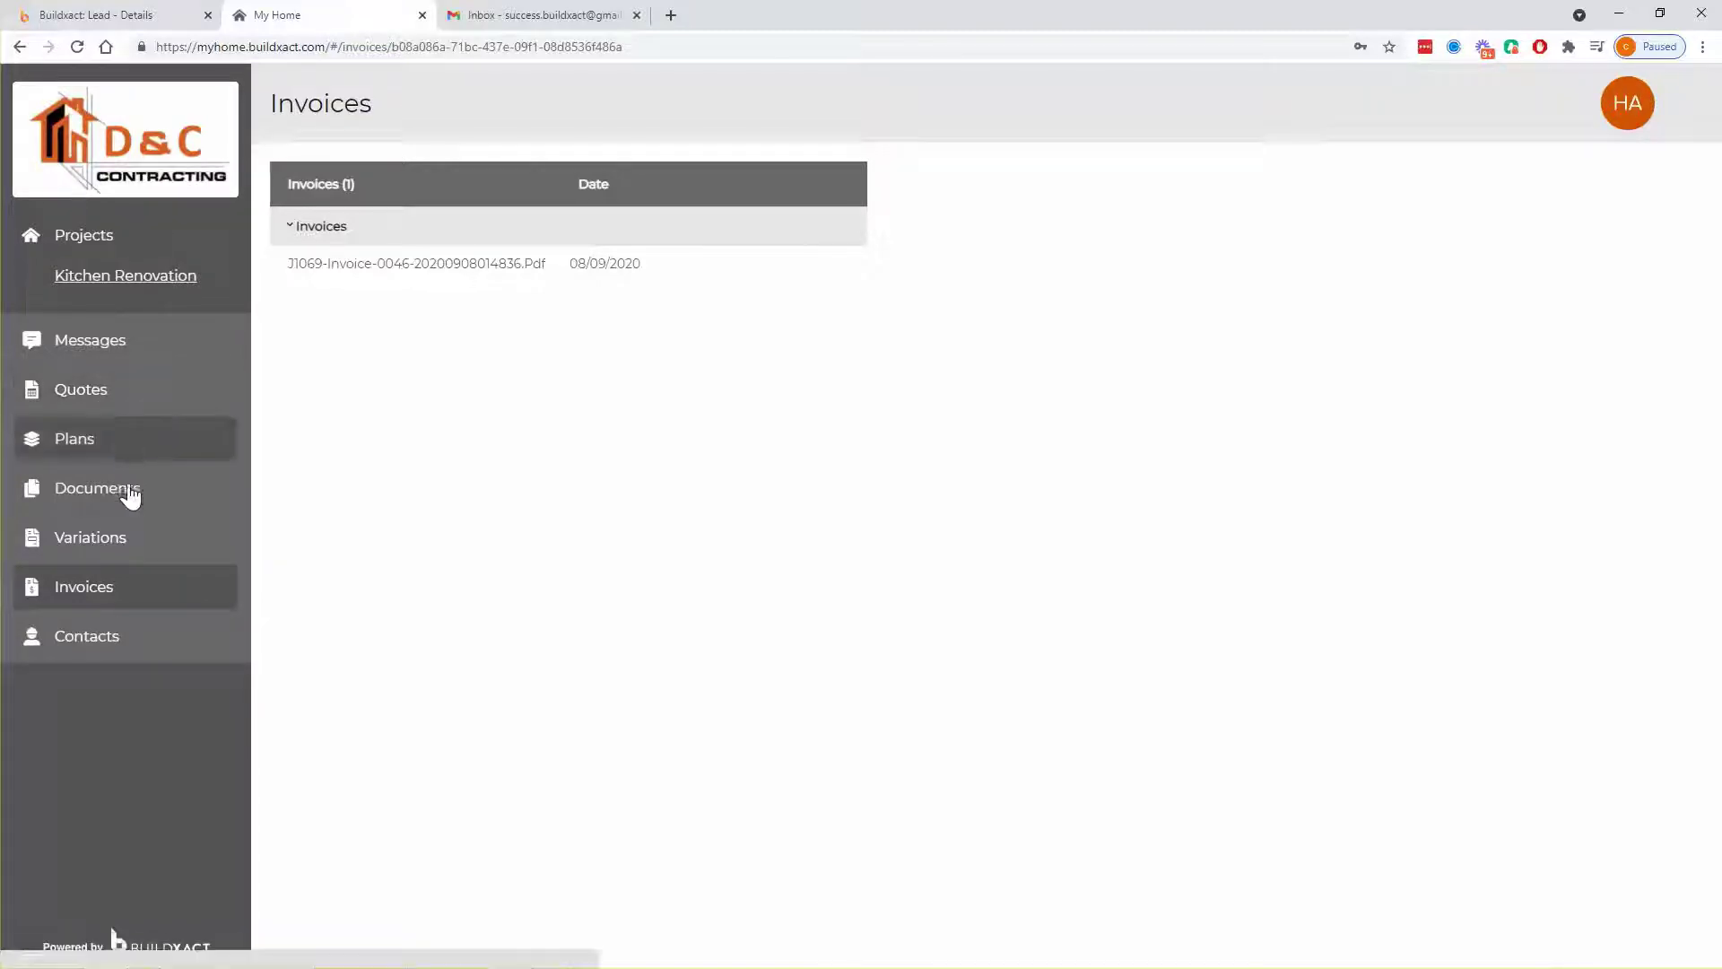
- Open Contacts, step back four portfolio photos, and highlight the builder's contact details
left_click(92, 653)
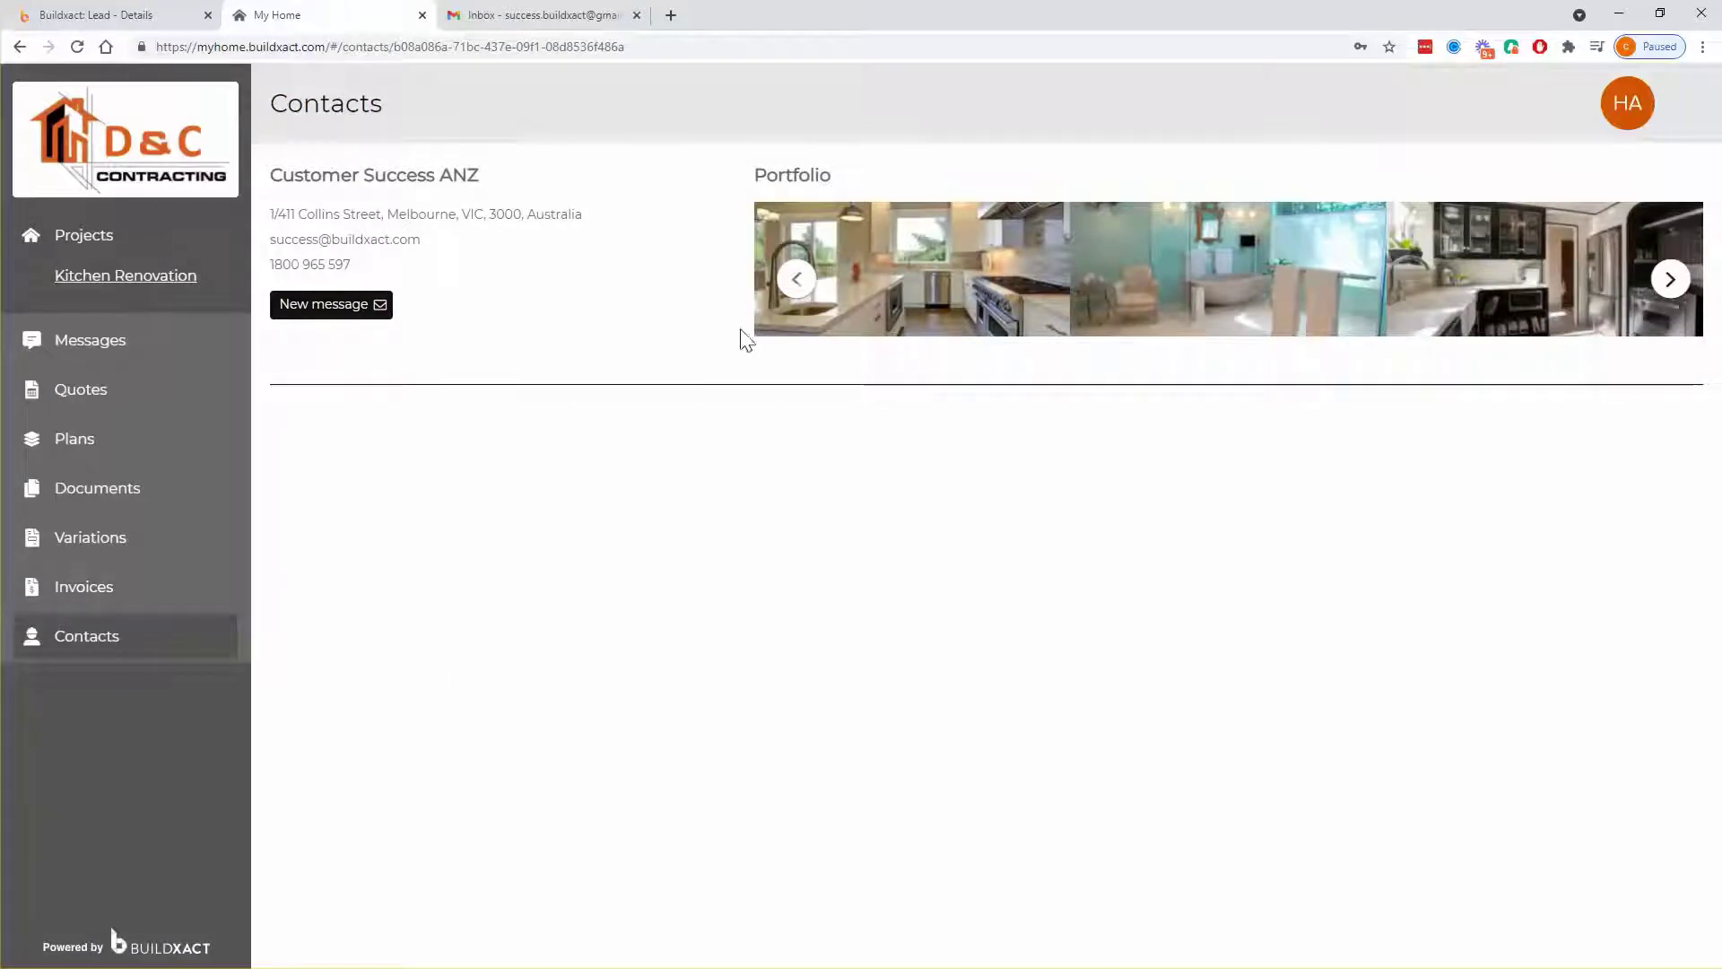
left_click(793, 281)
left_click(792, 282)
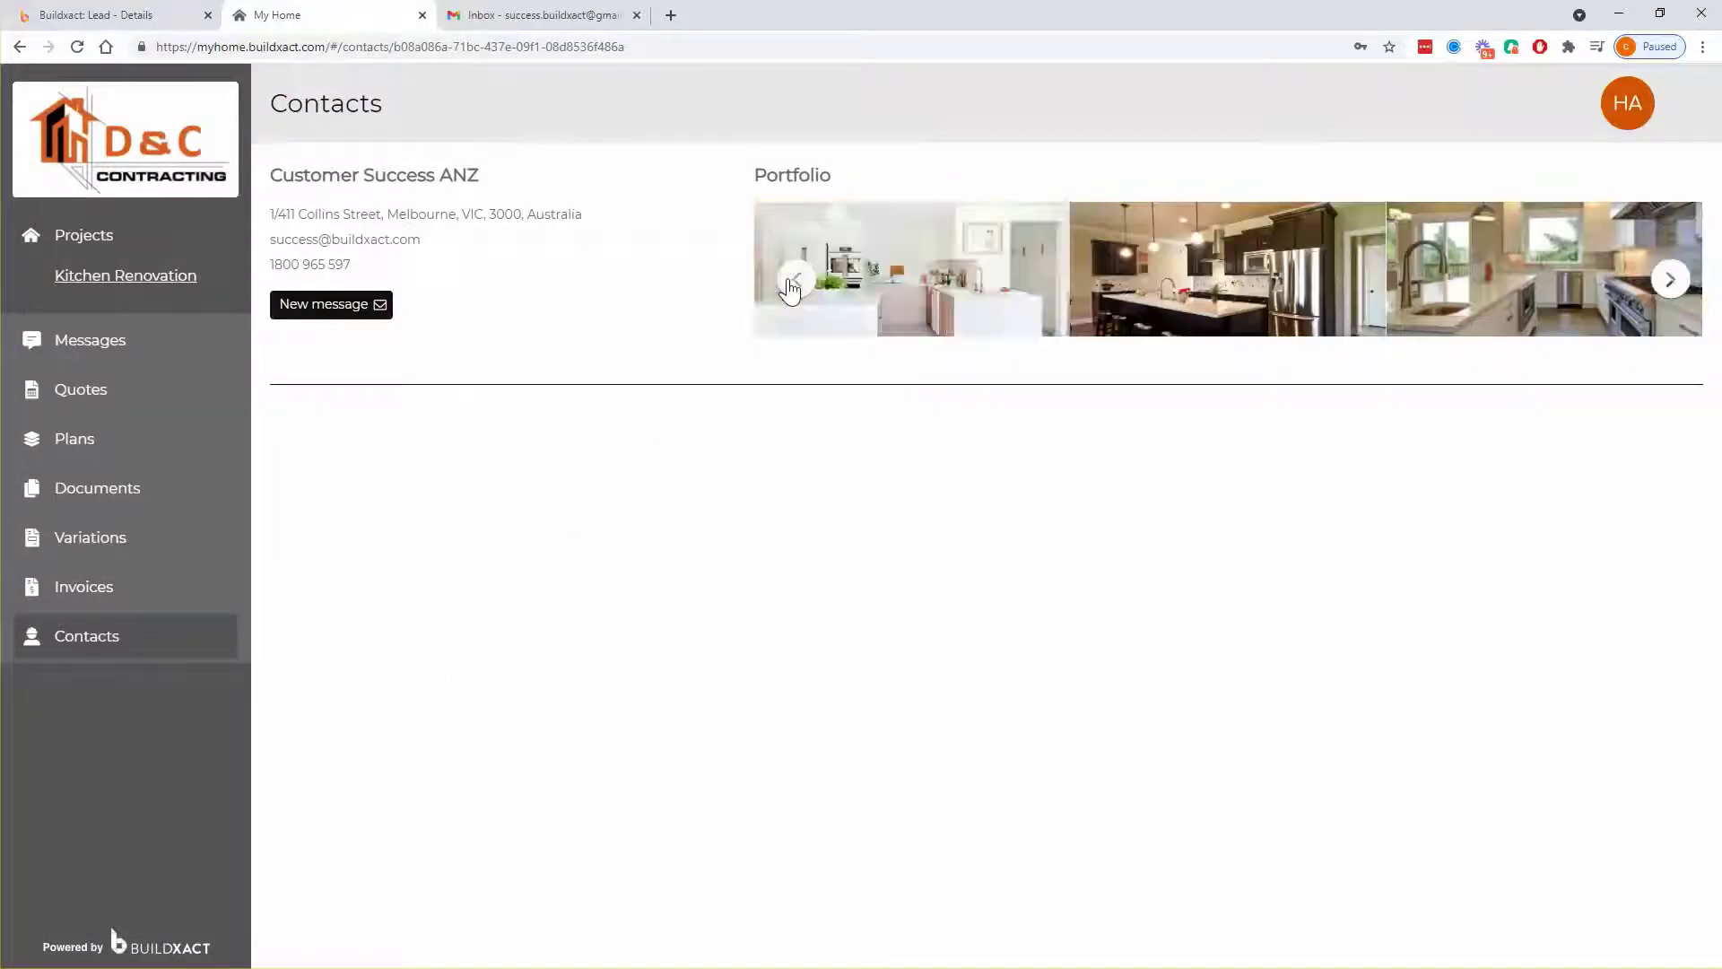
left_click(792, 282)
left_click(792, 281)
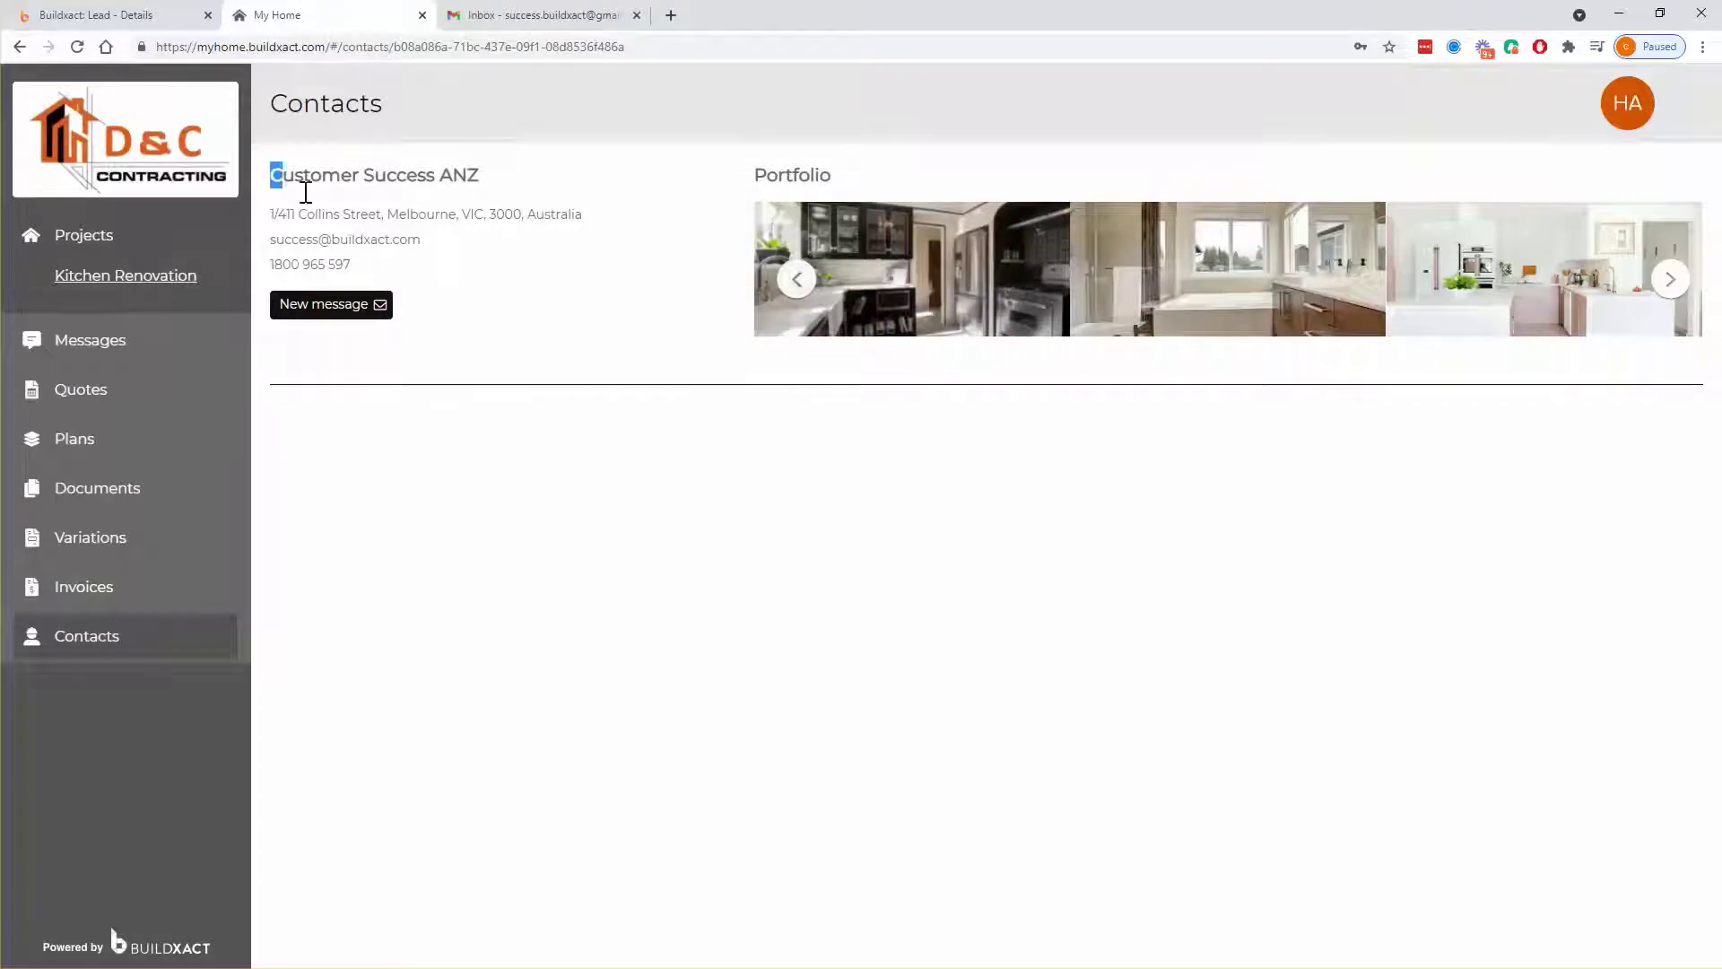
left_click_drag(269, 173, 565, 296)
left_click(578, 332)
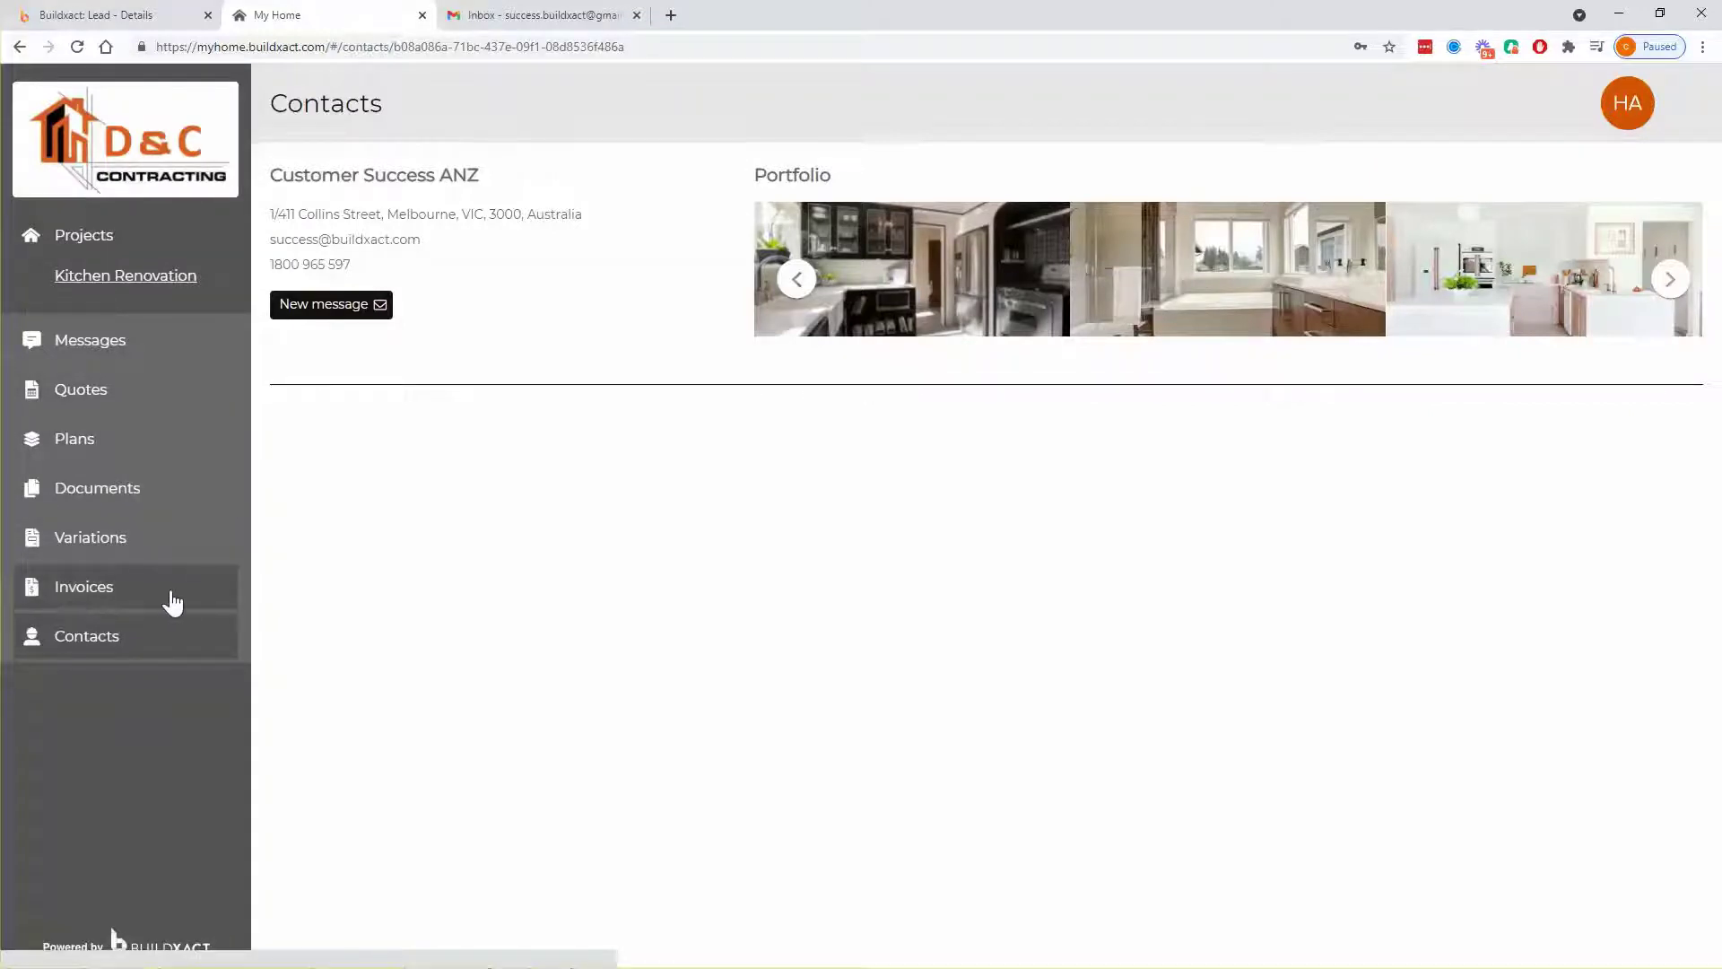
left_click(115, 502)
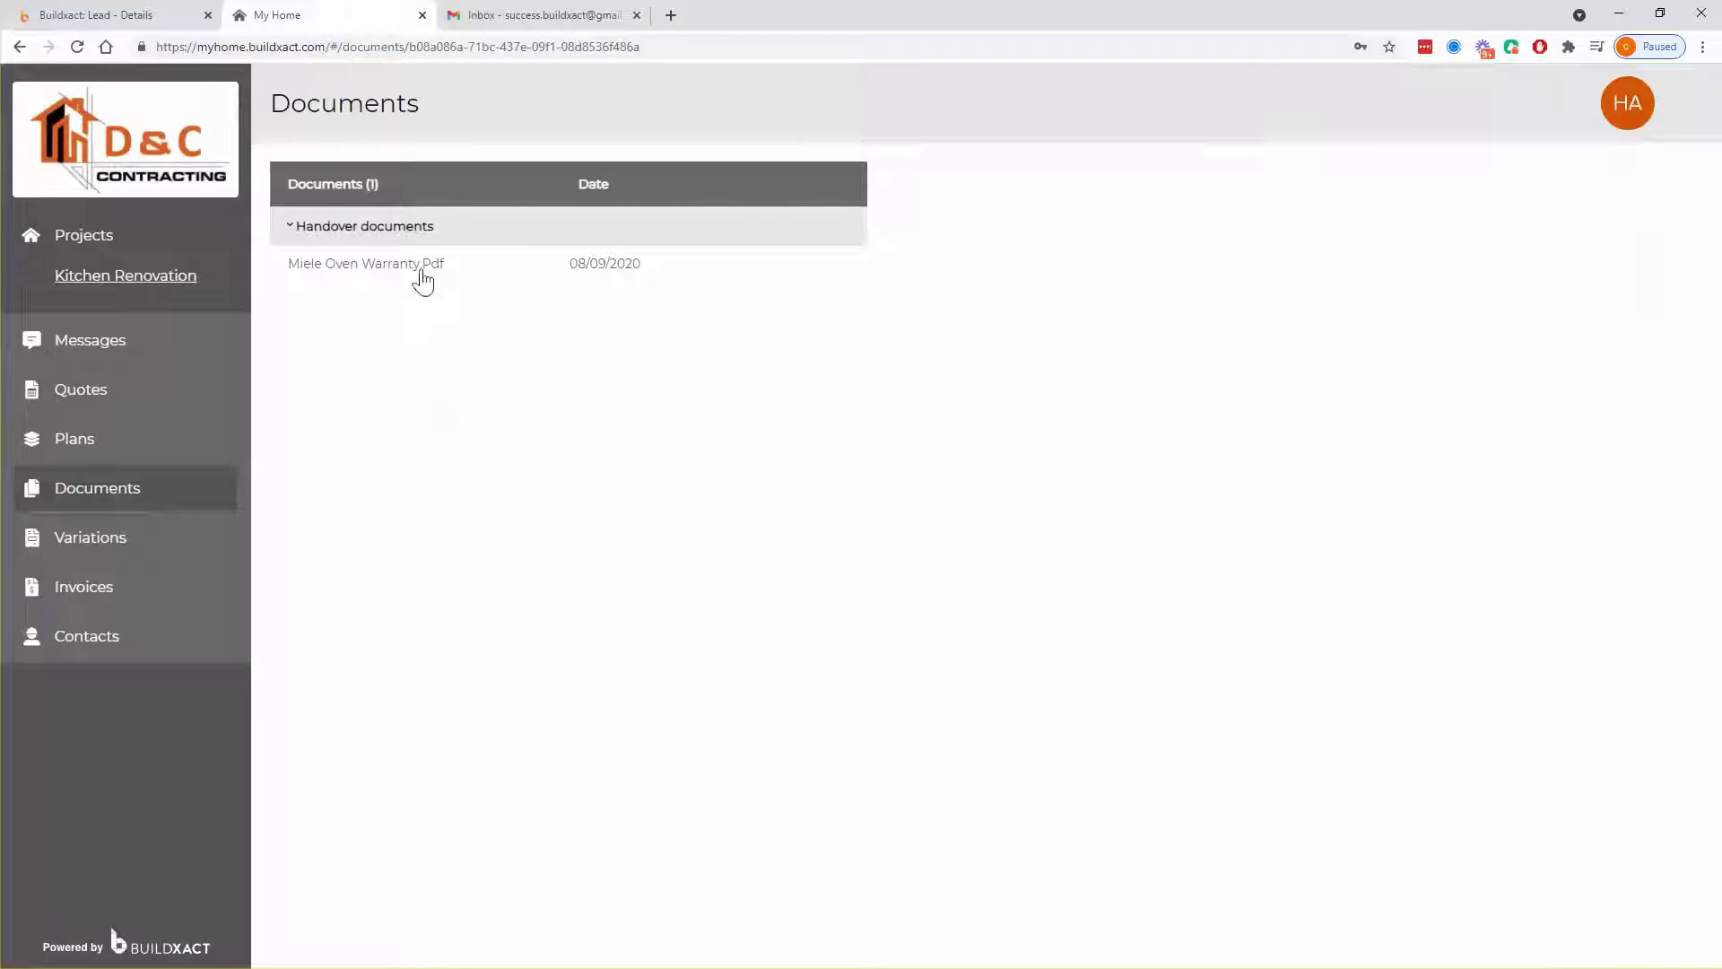
left_click_drag(444, 266, 299, 233)
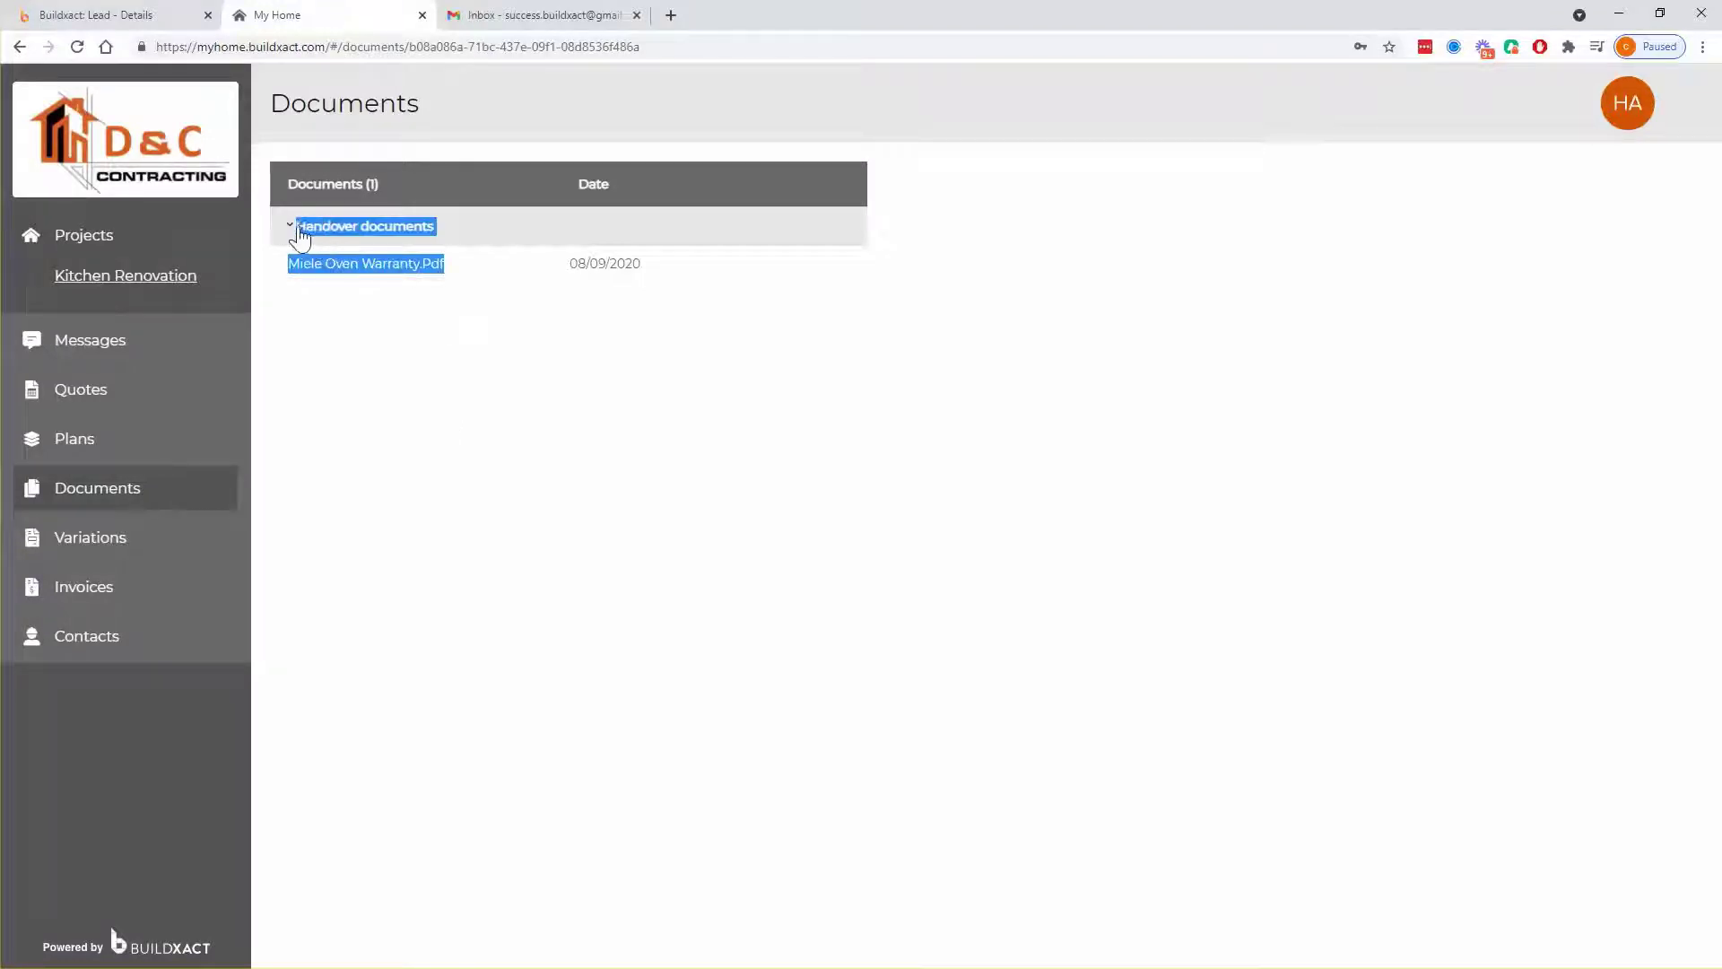
left_click(422, 345)
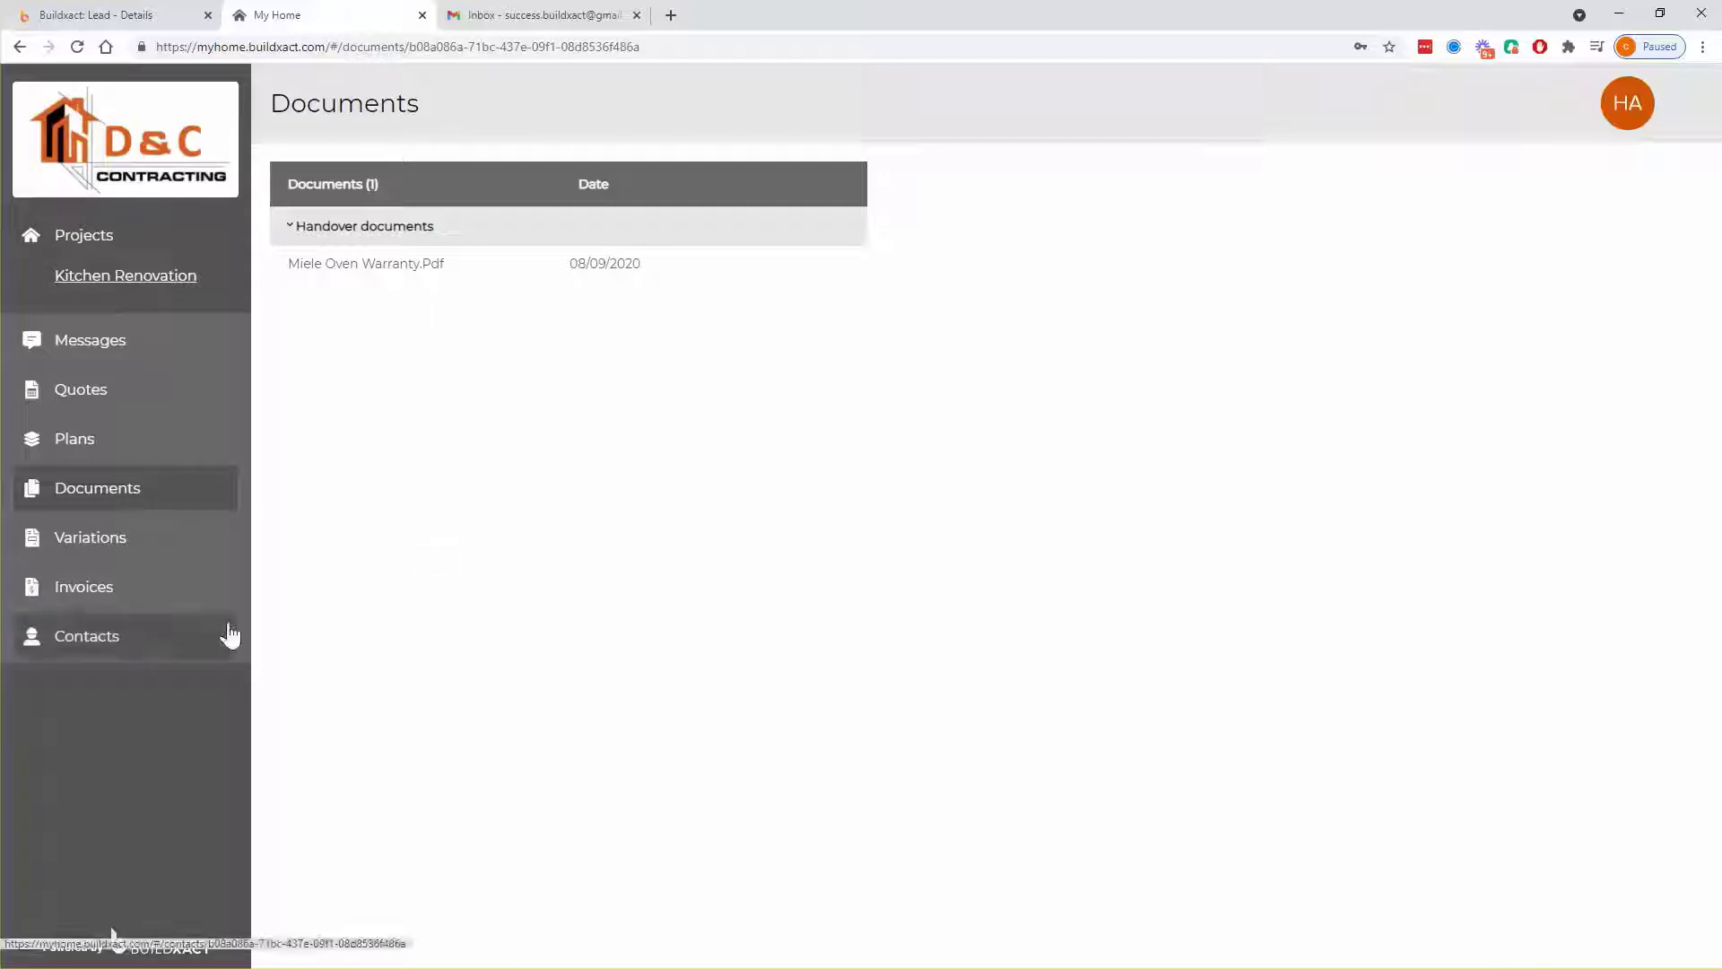
left_click(151, 648)
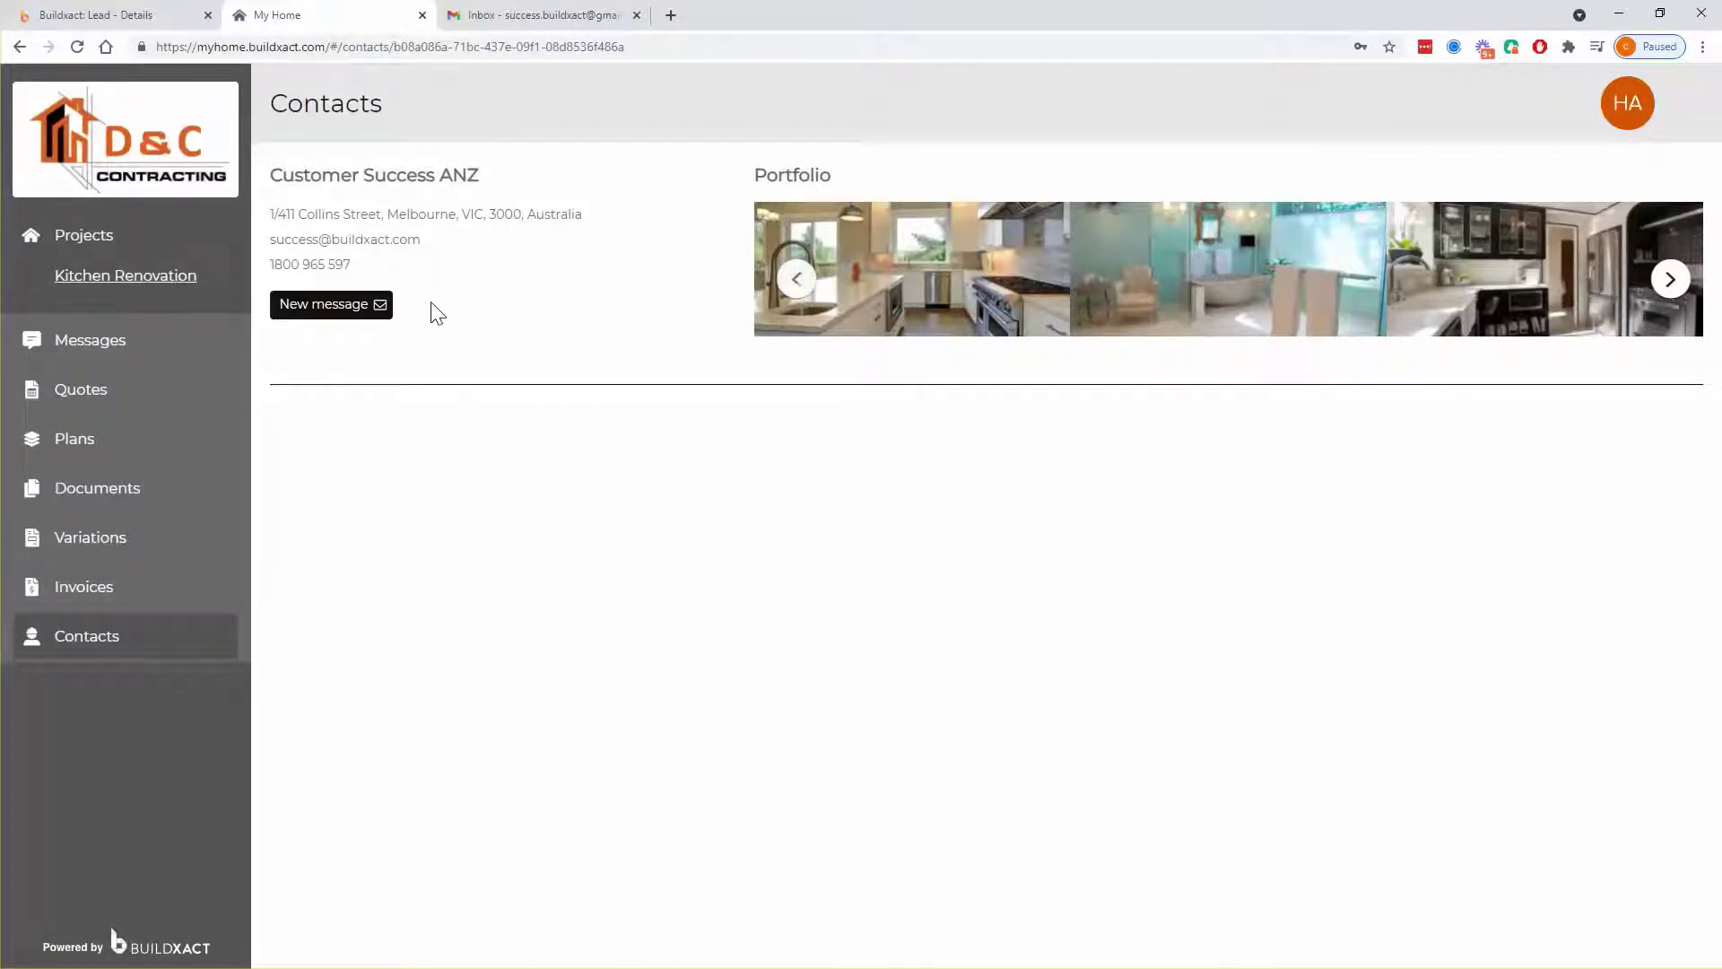
left_click_drag(435, 311, 286, 205)
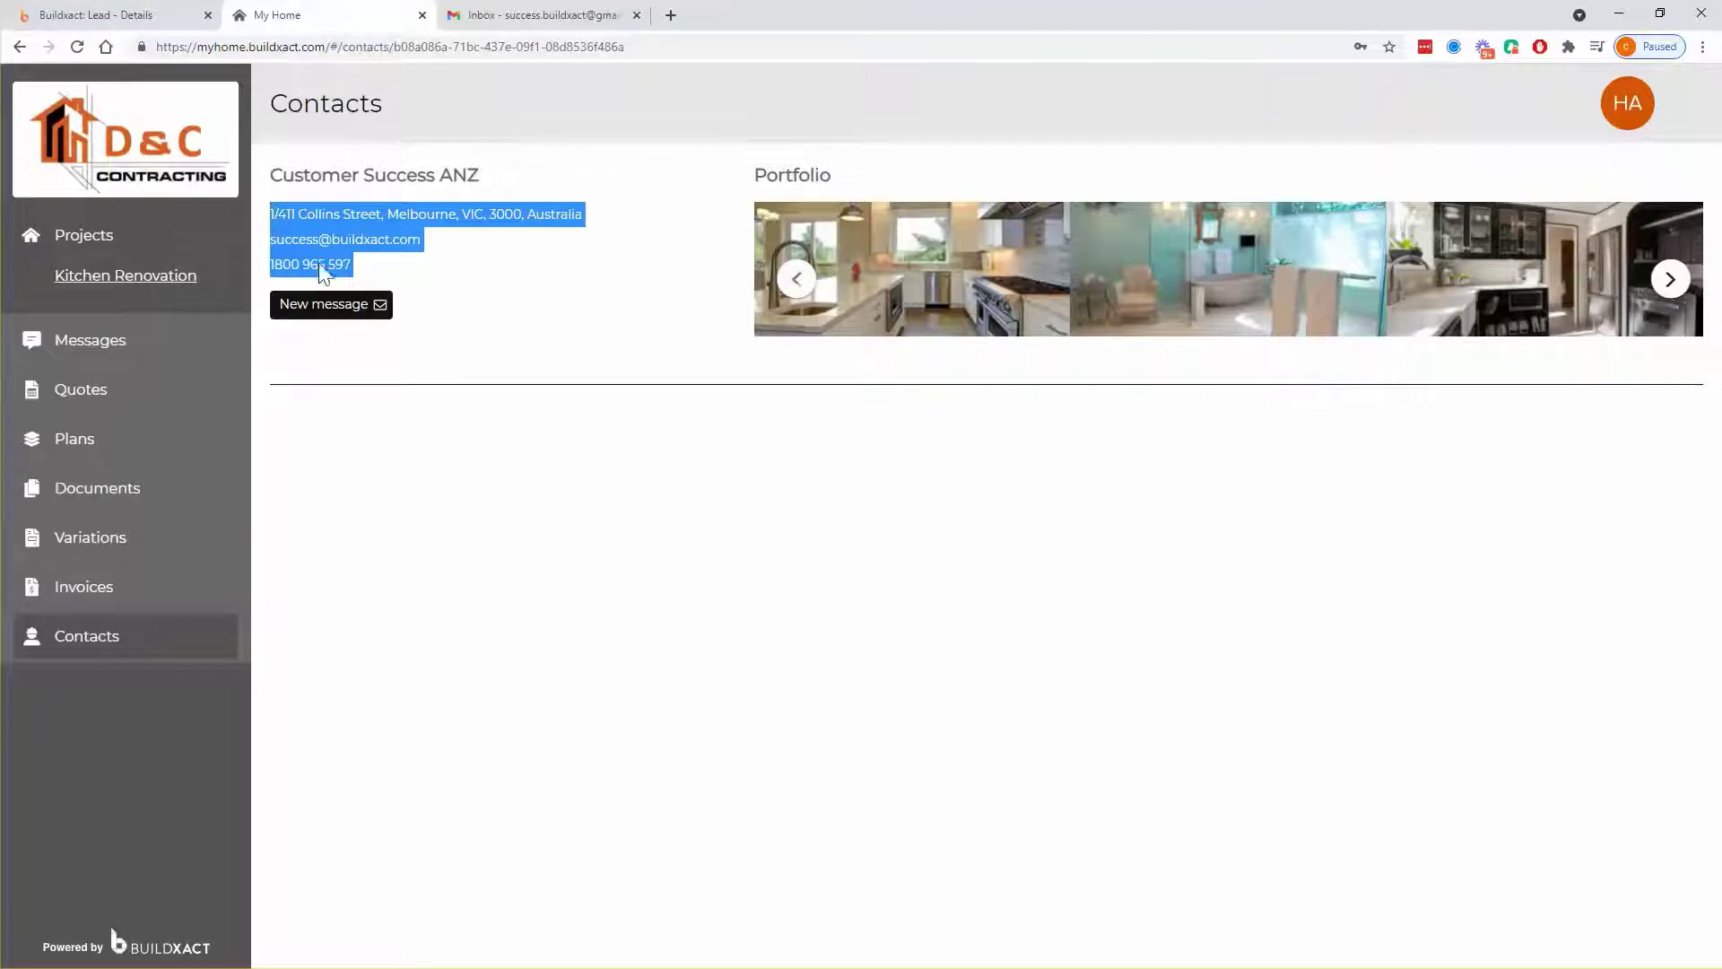
left_click(796, 281)
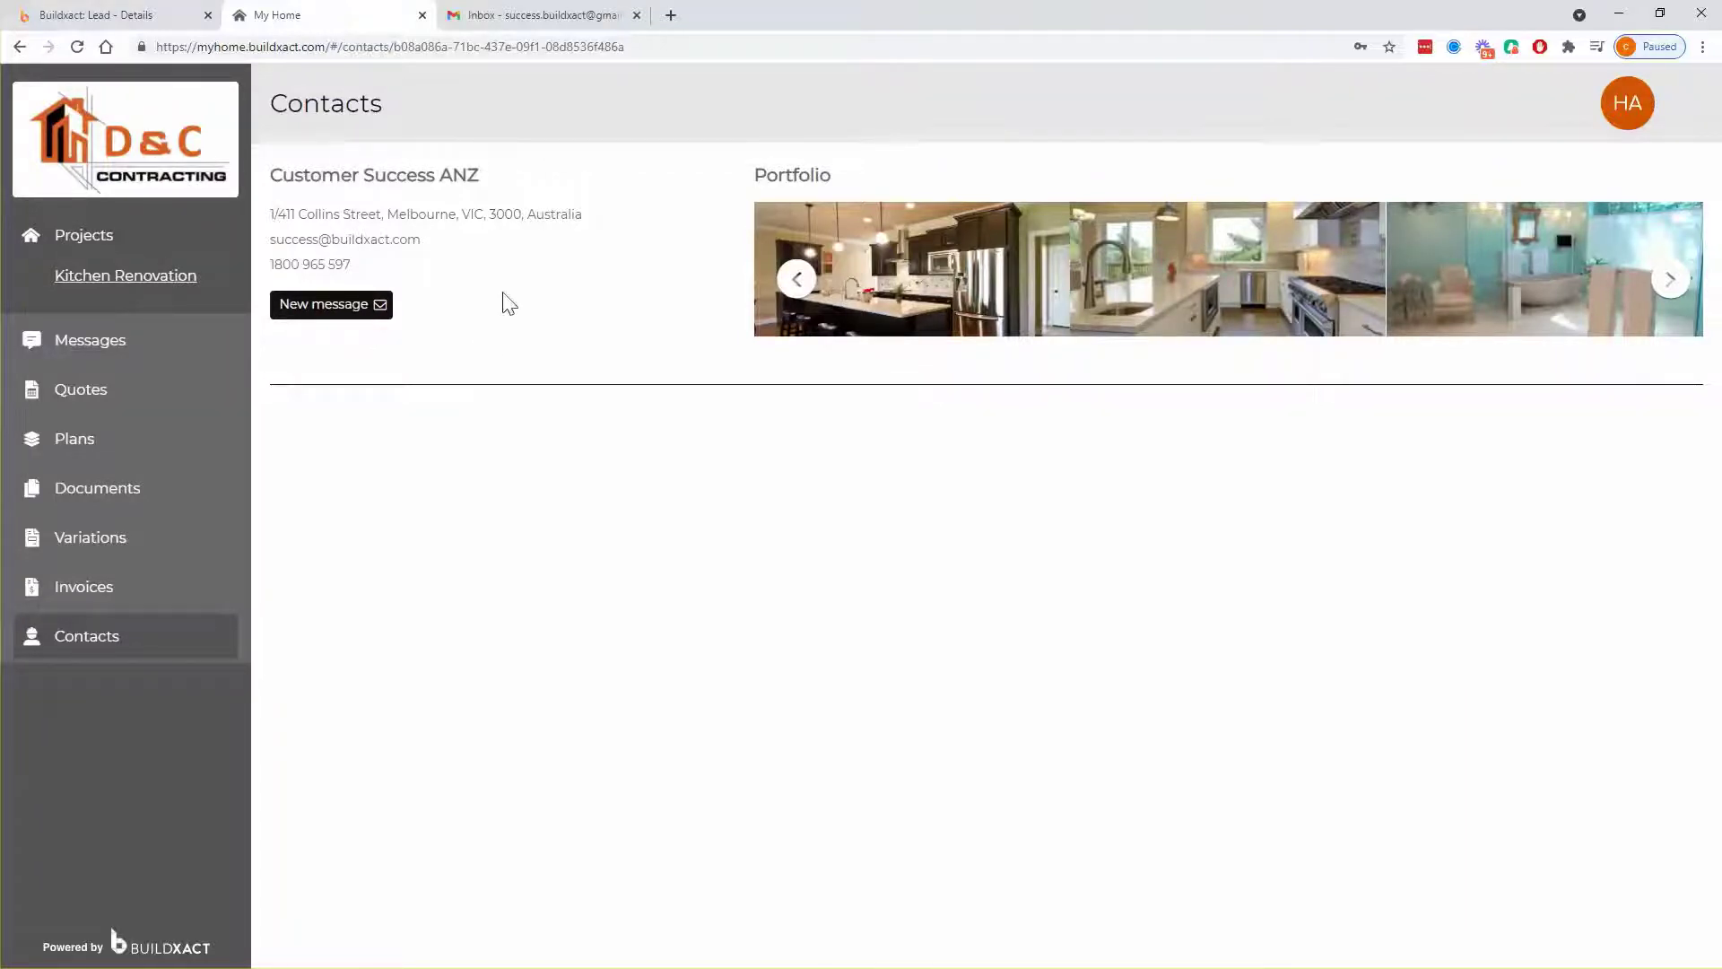
left_click_drag(395, 270, 268, 210)
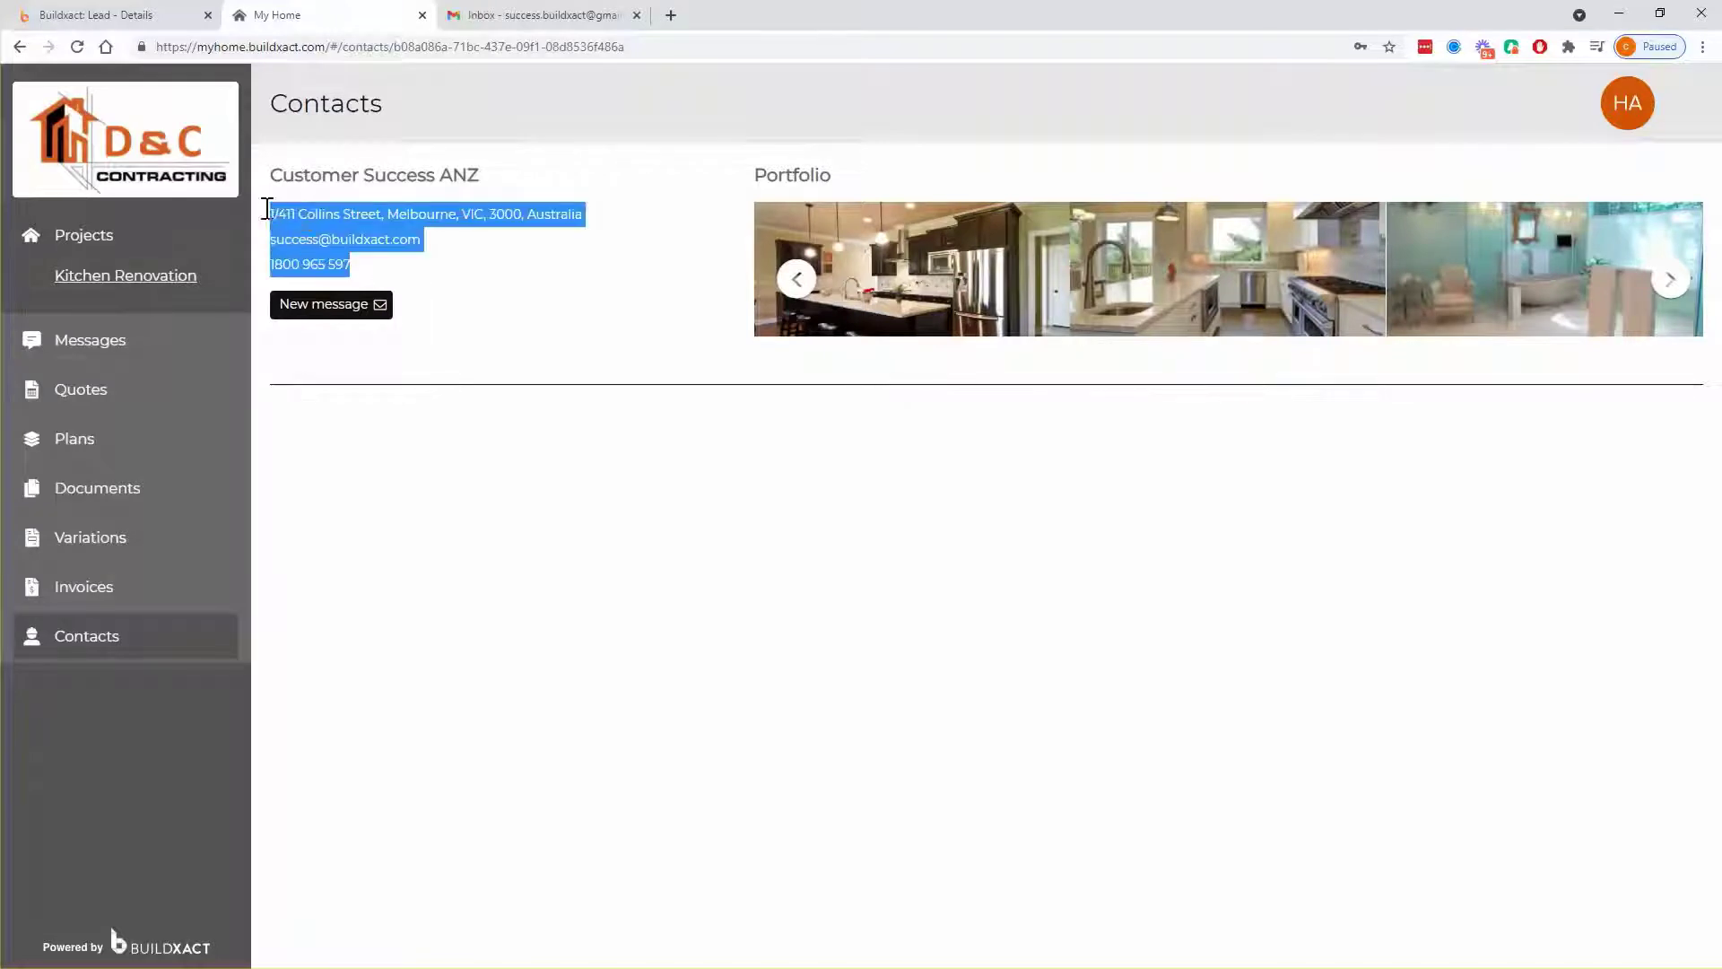
left_click(499, 307)
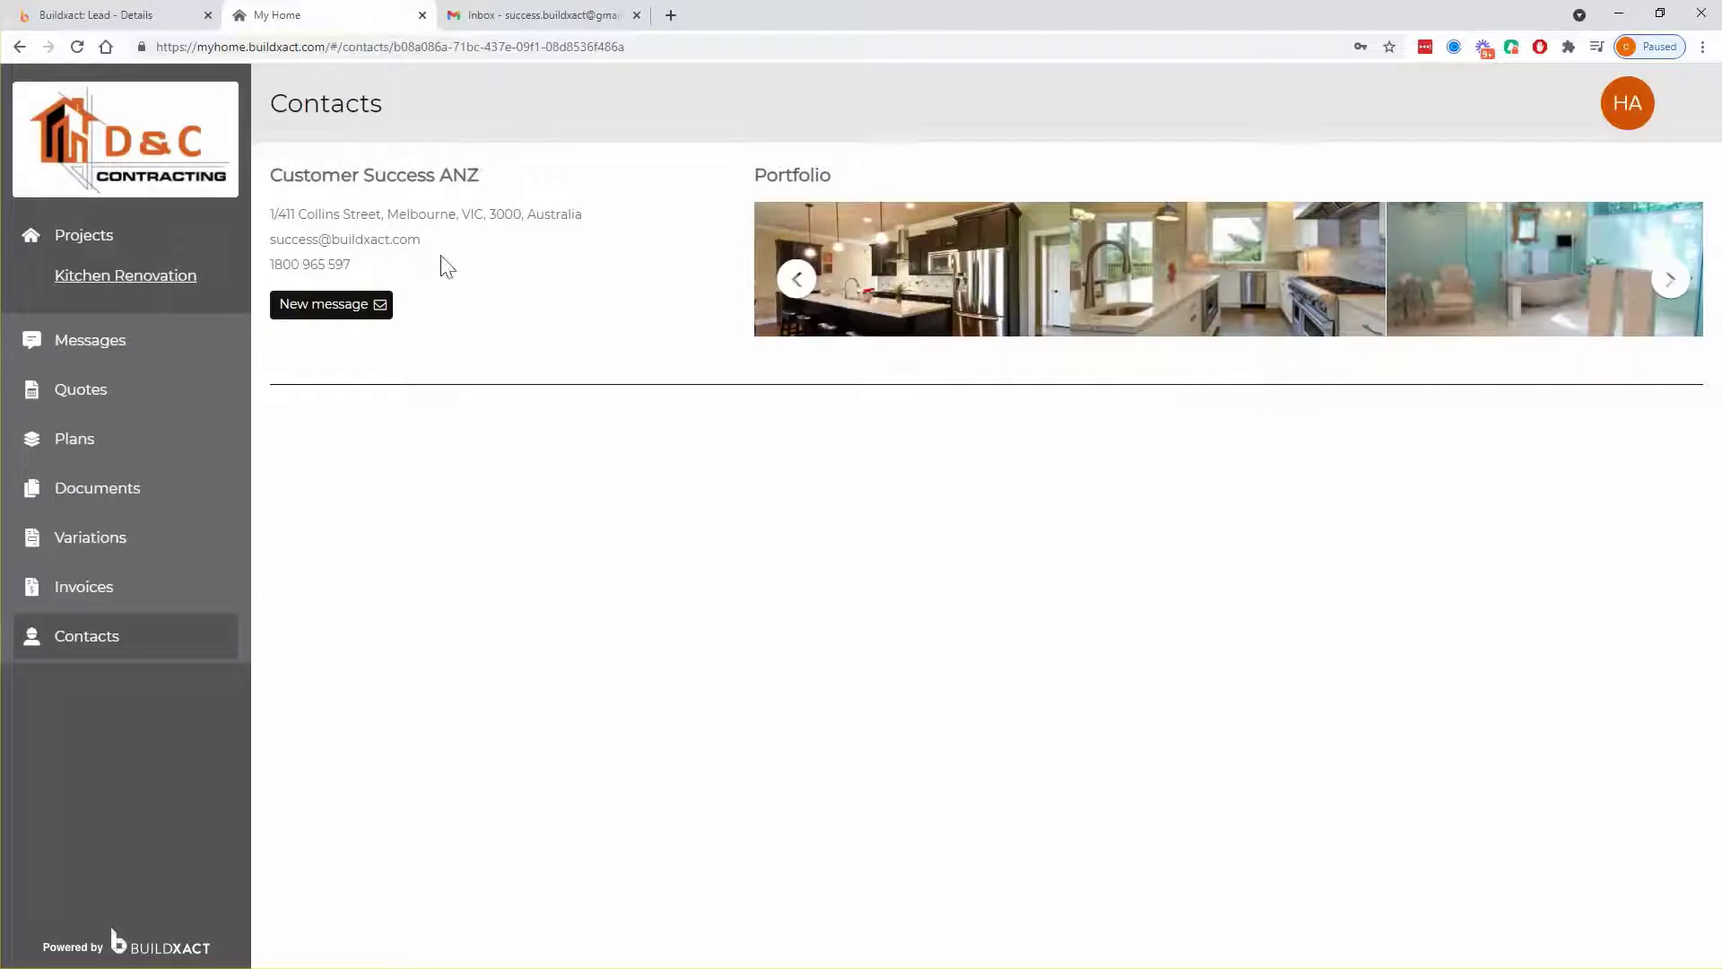
left_click_drag(279, 215, 503, 281)
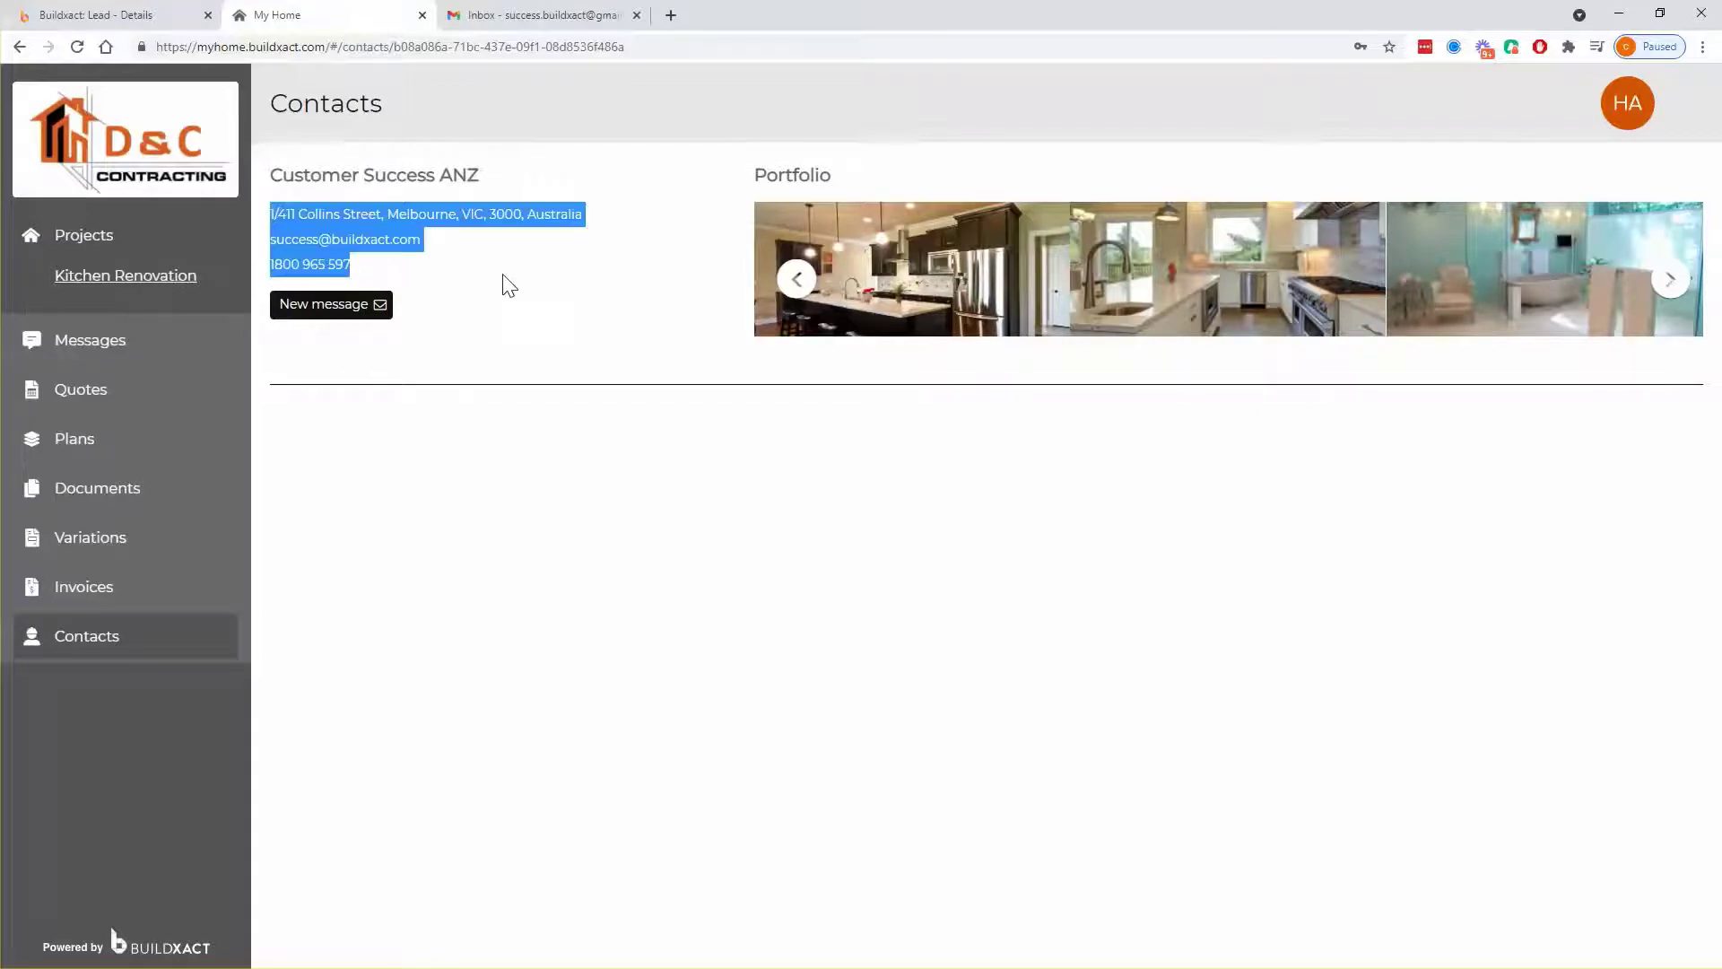
left_click(523, 474)
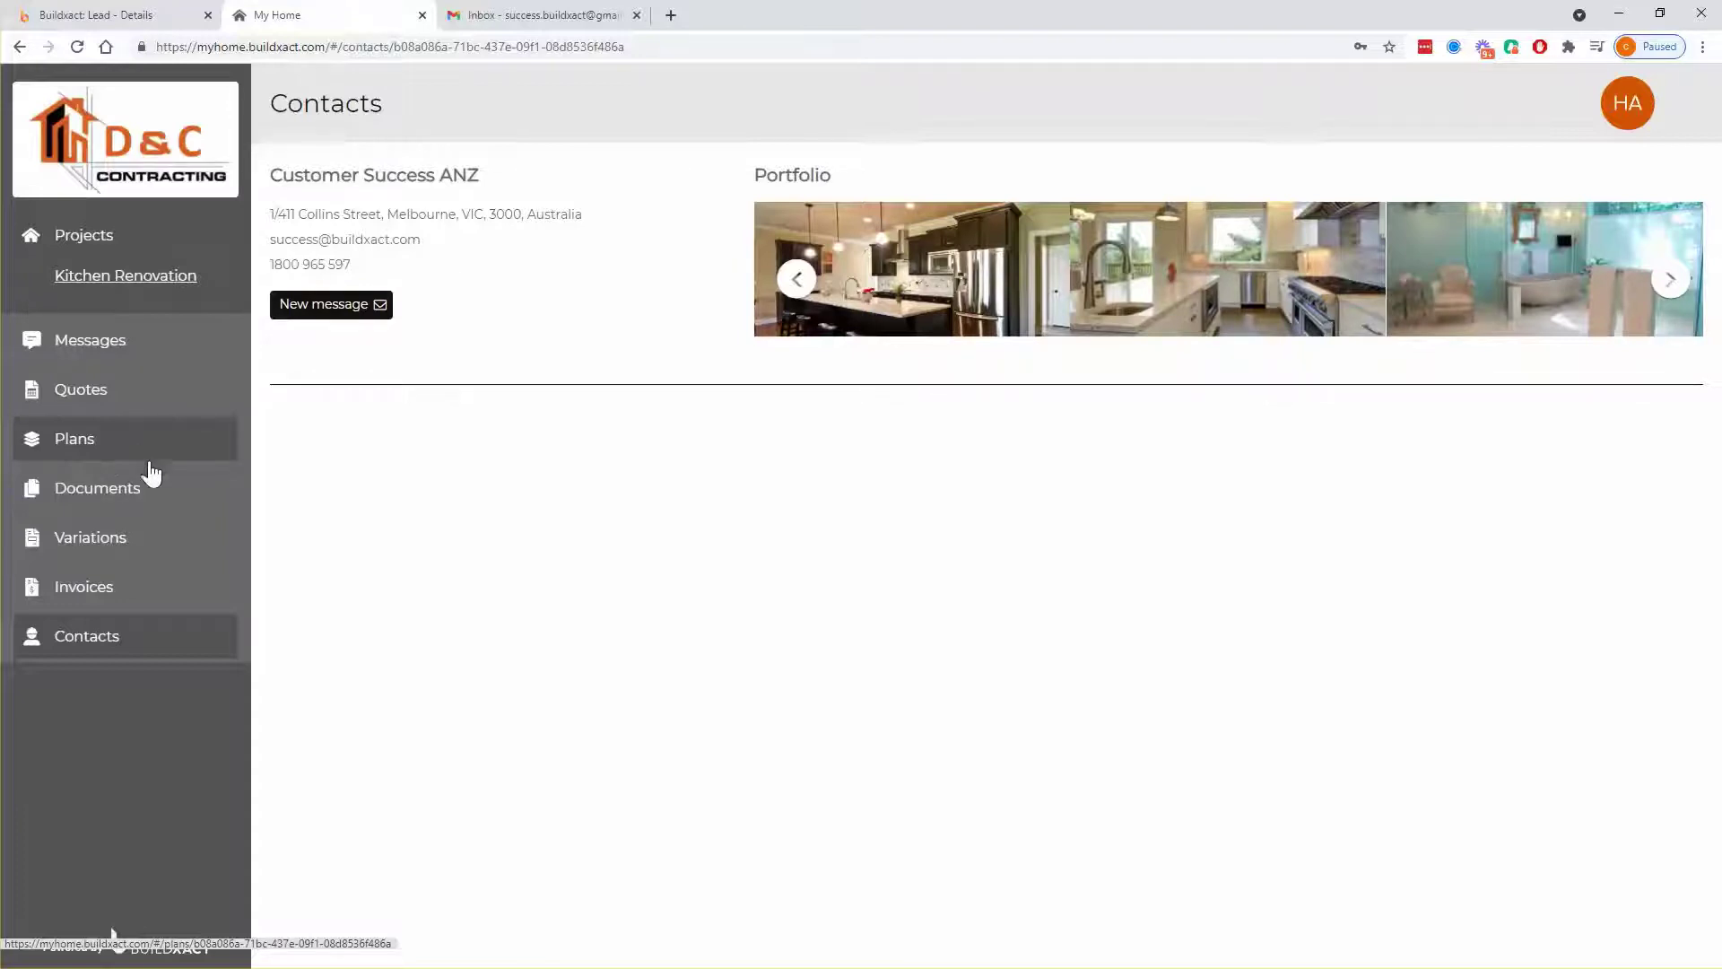
- Open the project's Documents page, then its Quotes list
left_click(147, 486)
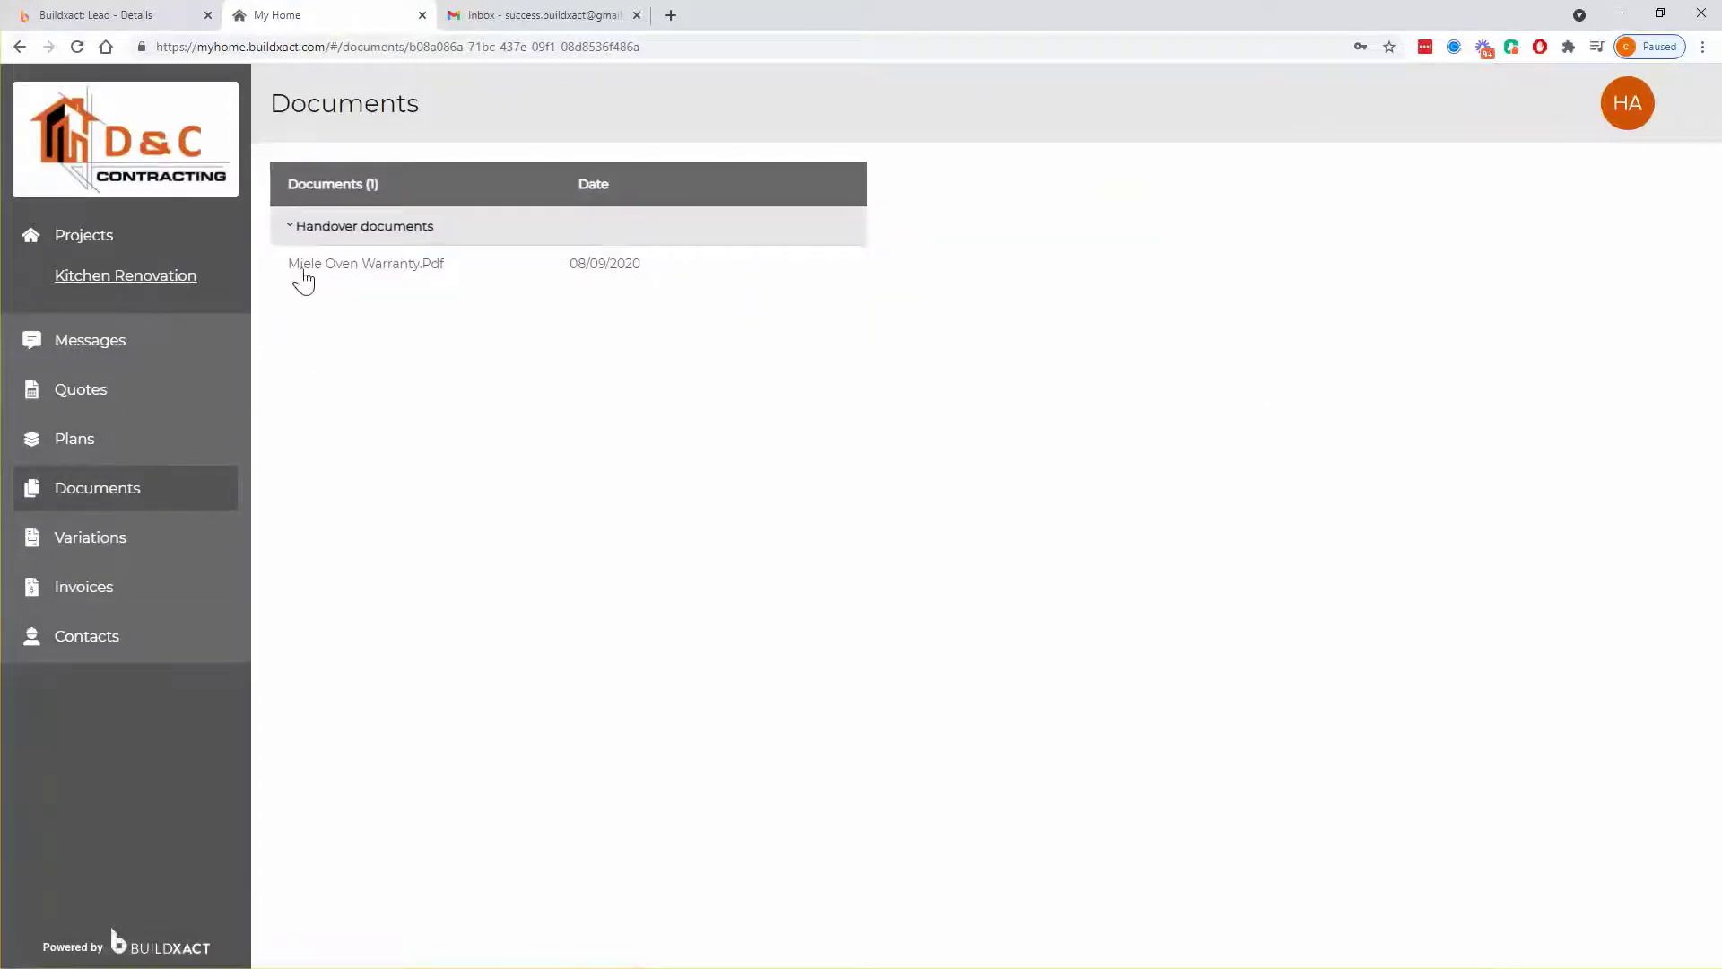
left_click(136, 395)
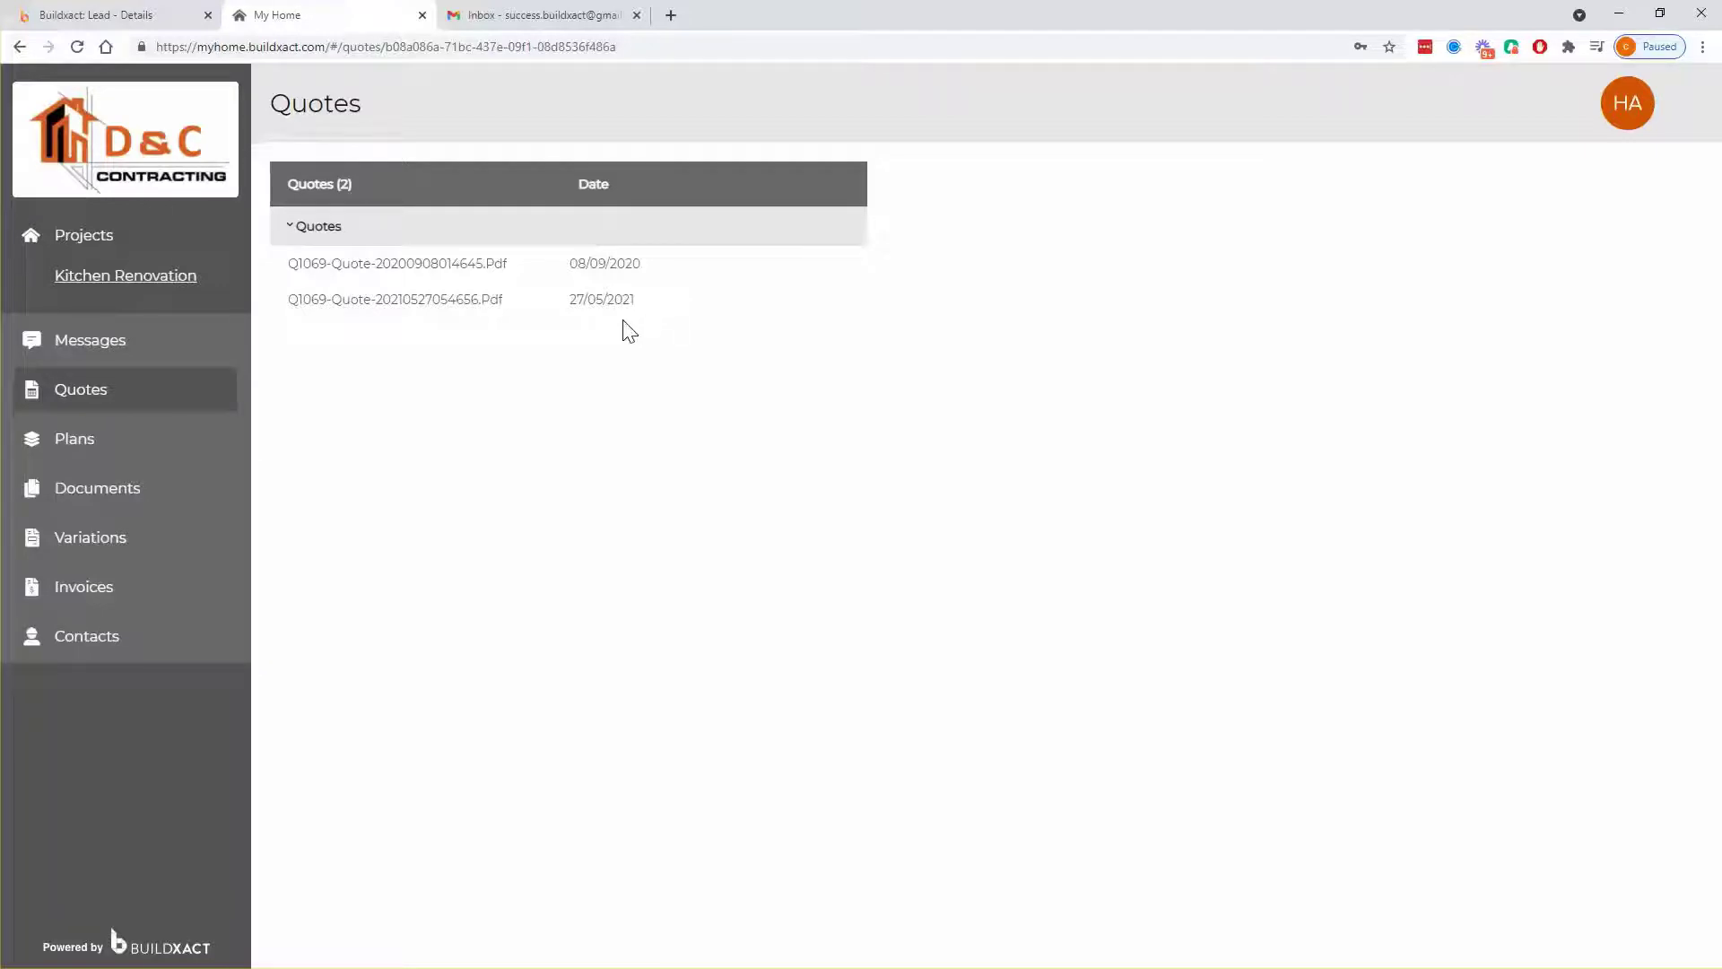
left_click(144, 22)
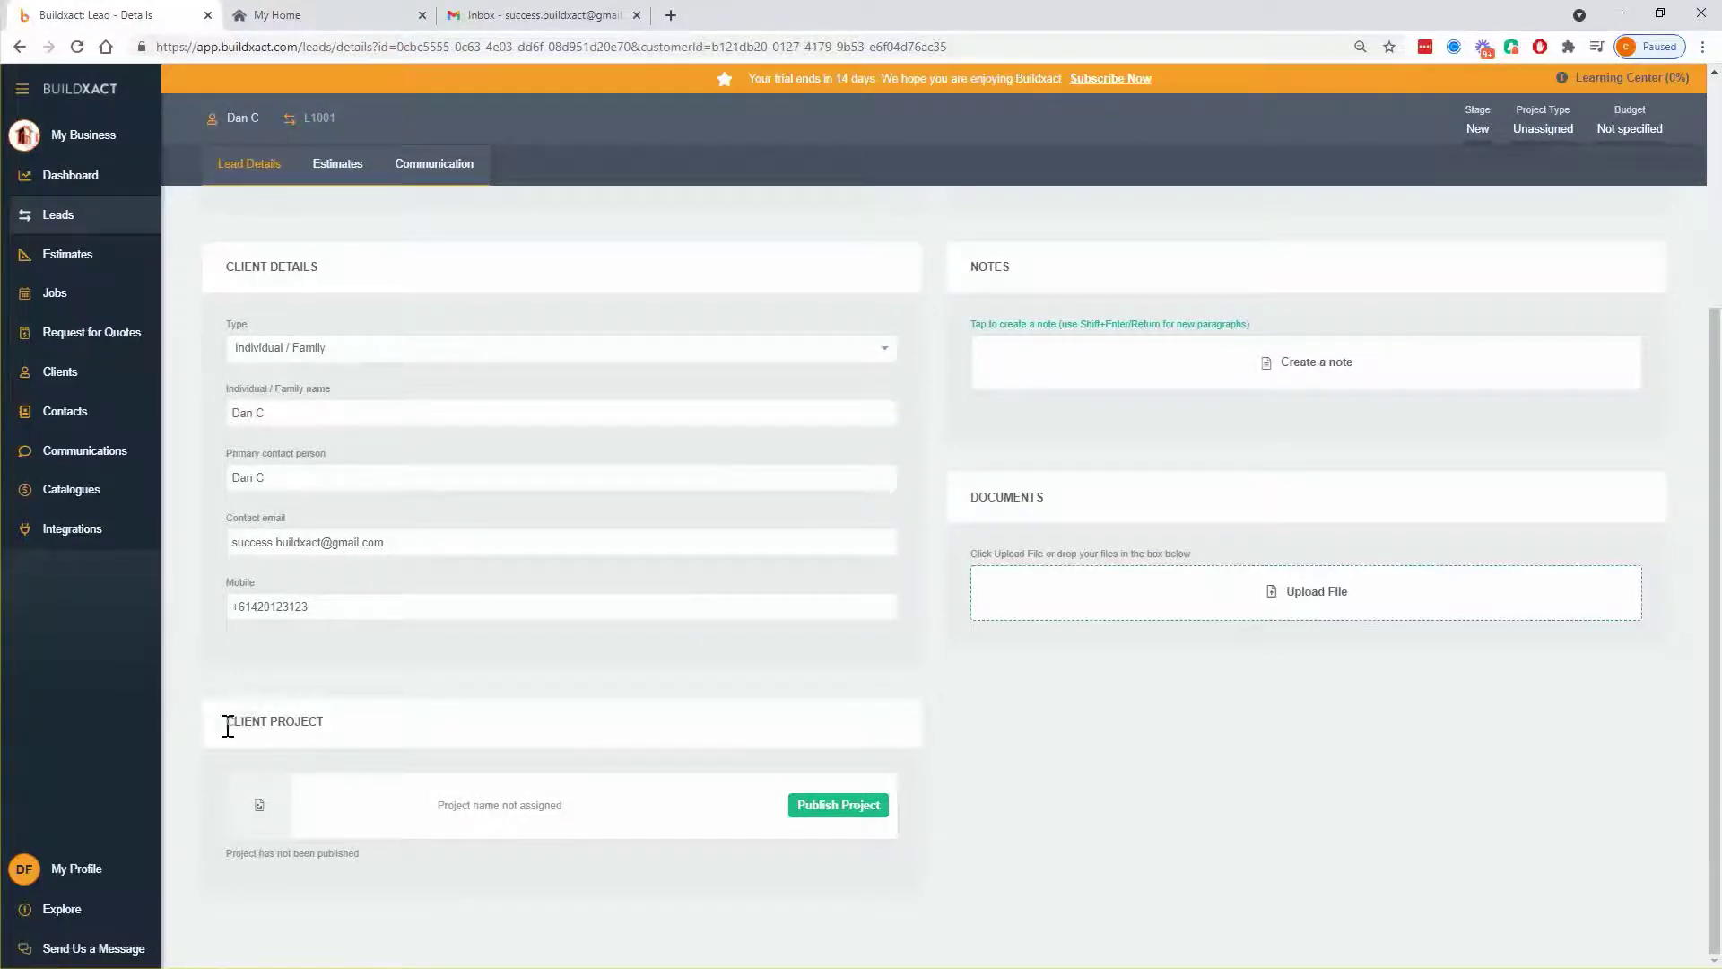
left_click_drag(225, 722, 354, 739)
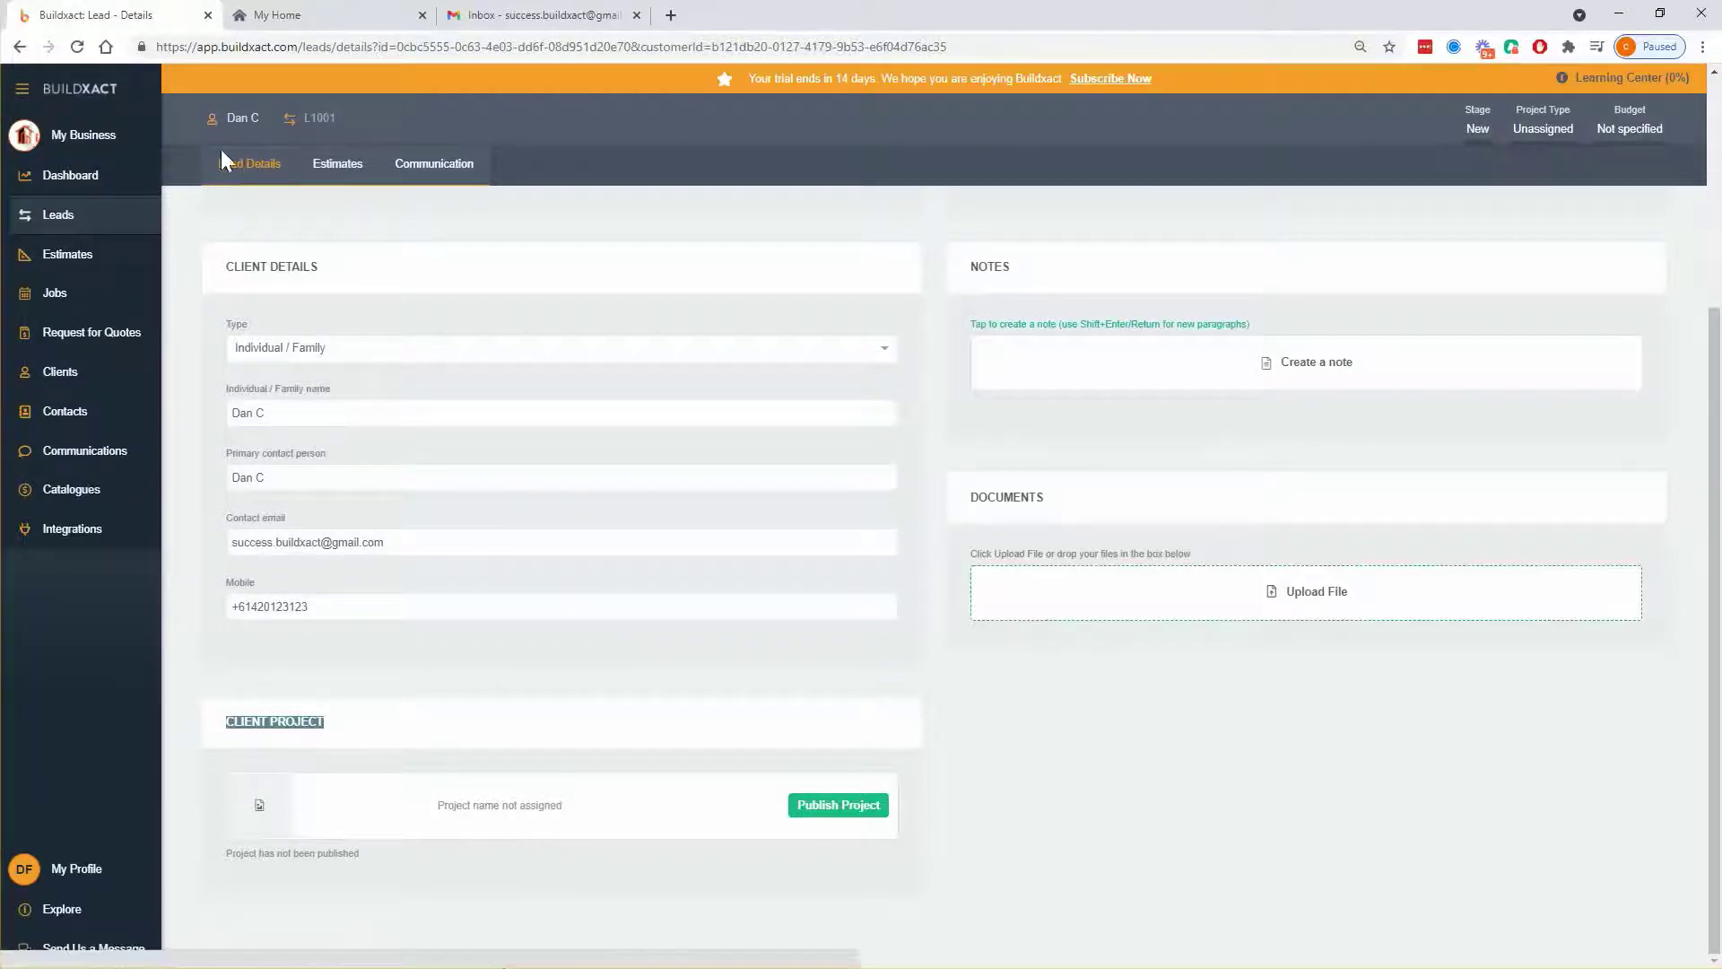
left_click(841, 807)
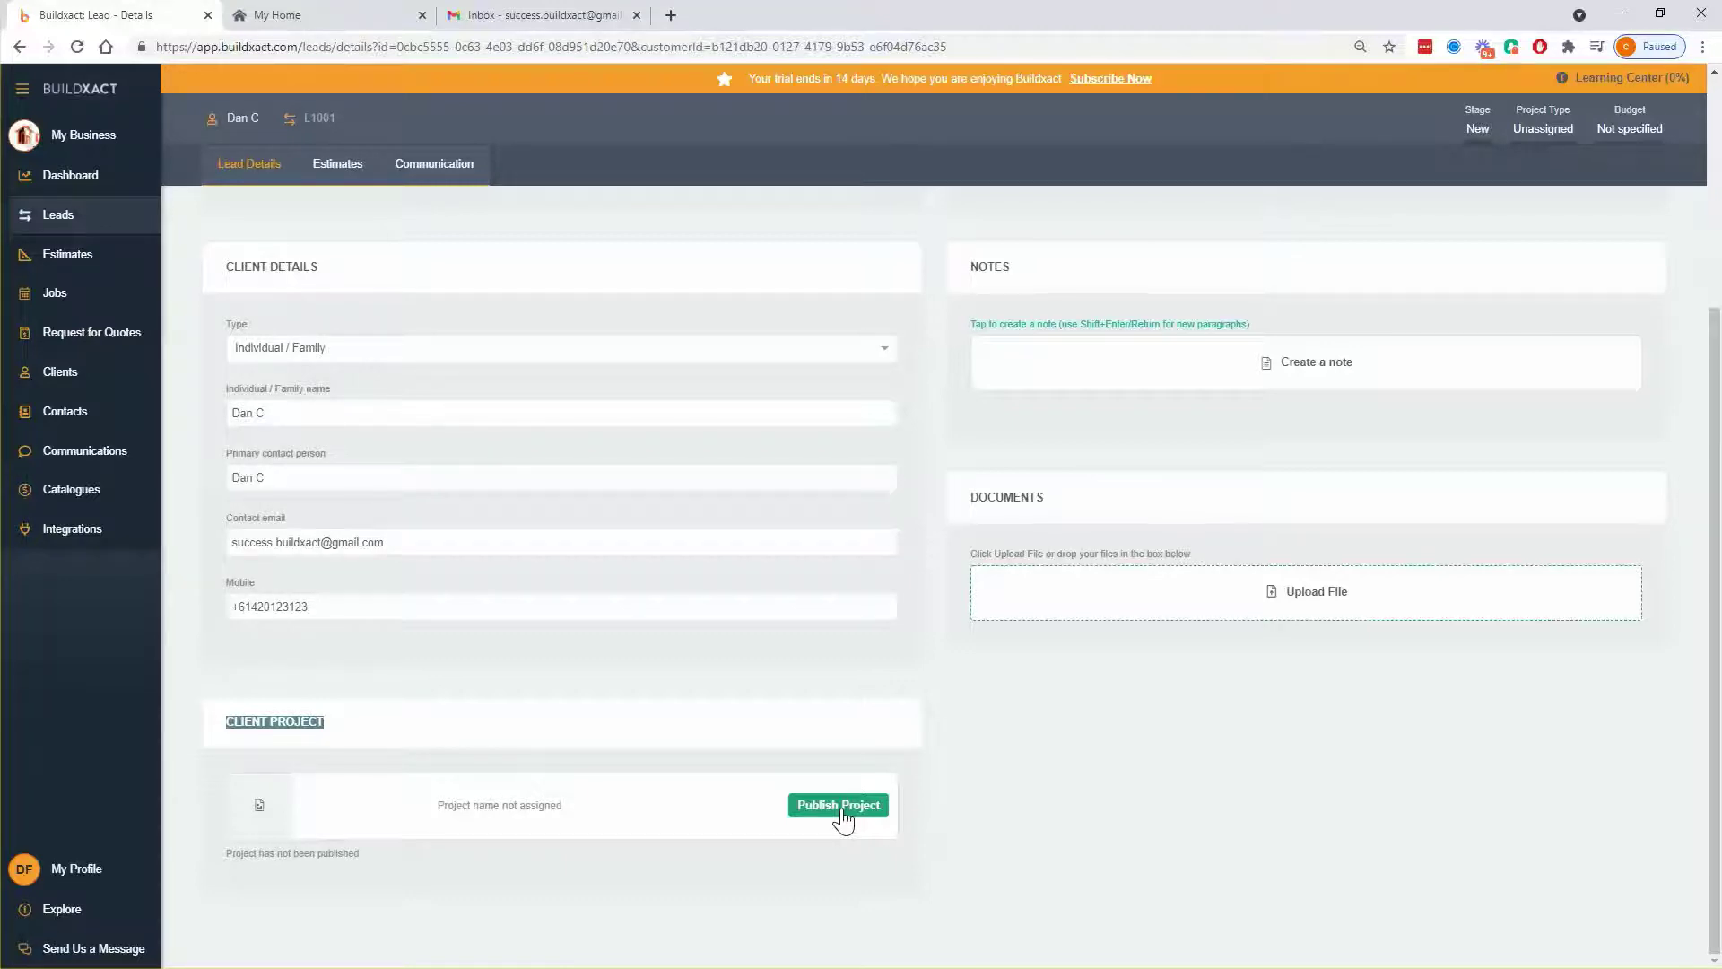
left_click(417, 316)
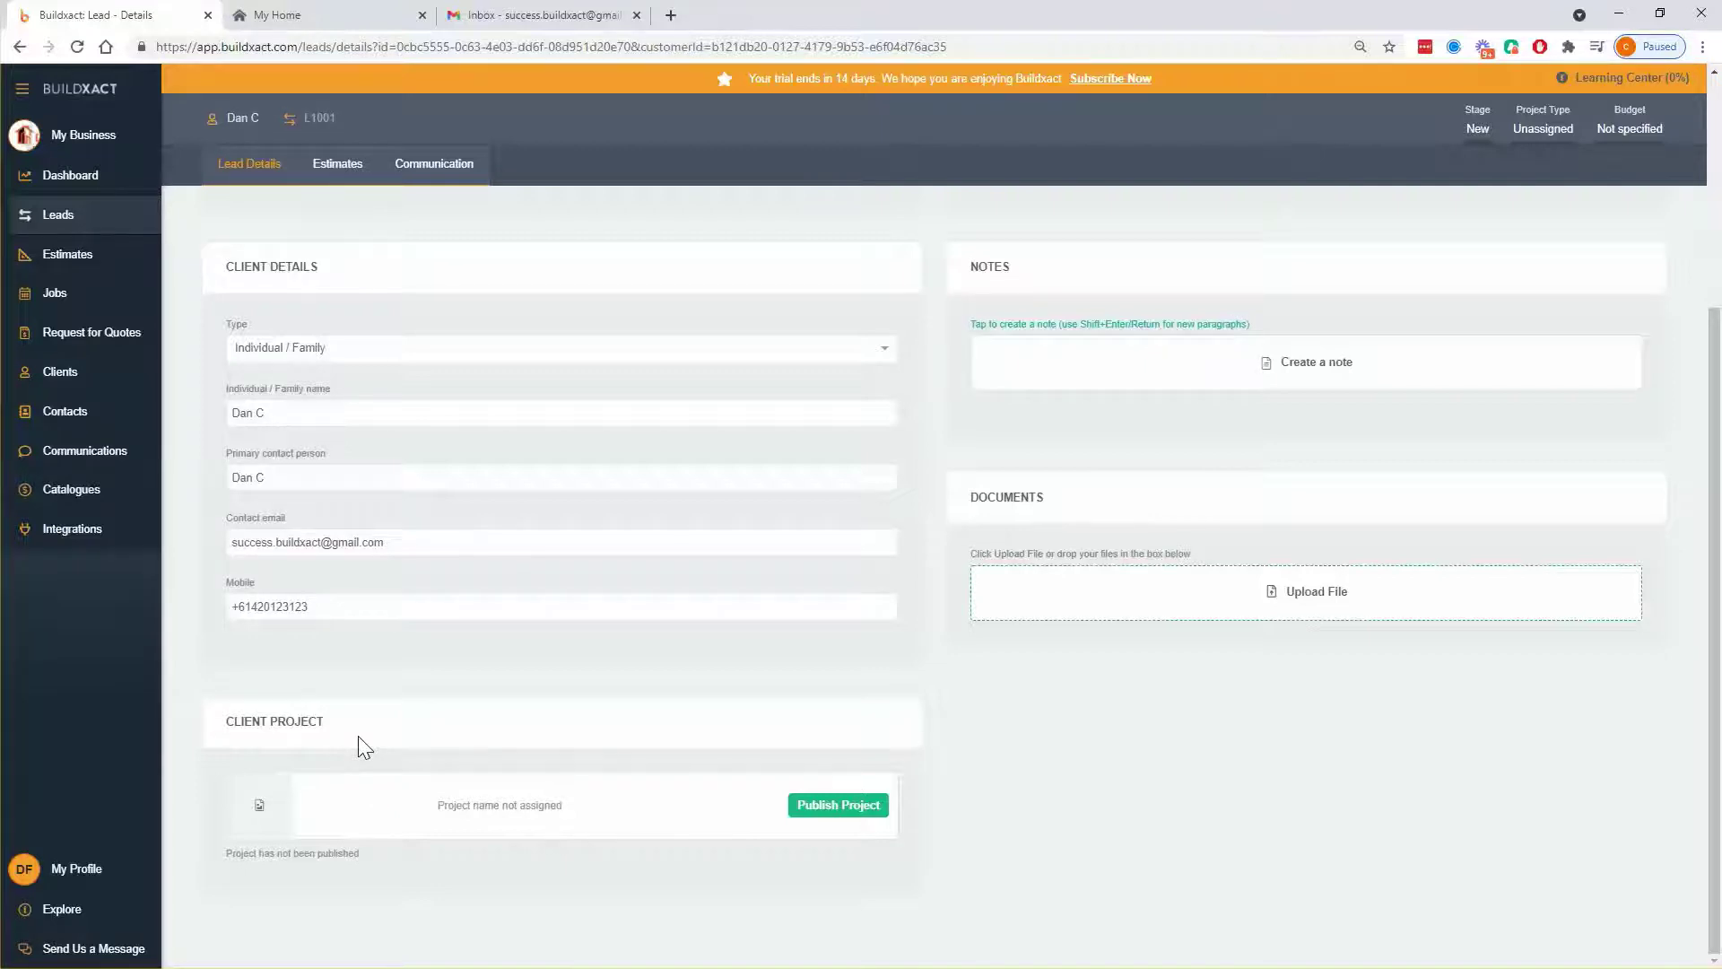
- Open the Publish Project form, back out, reopen it and review the welcome email subject
left_click(843, 807)
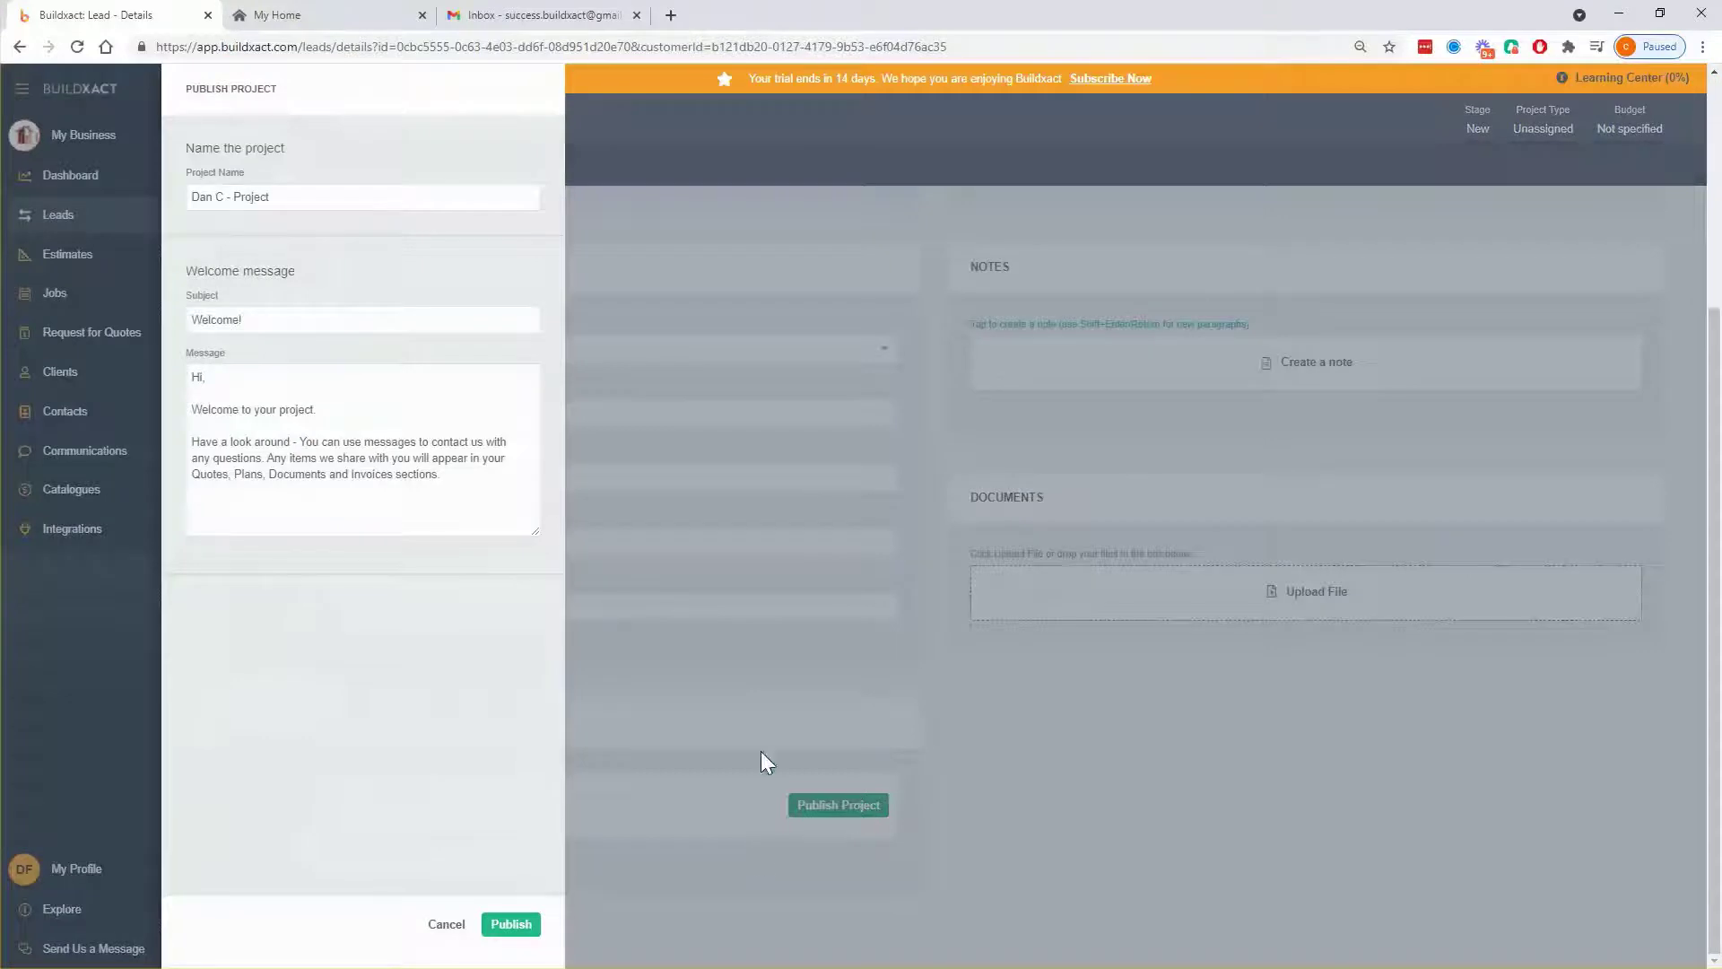
left_click(447, 924)
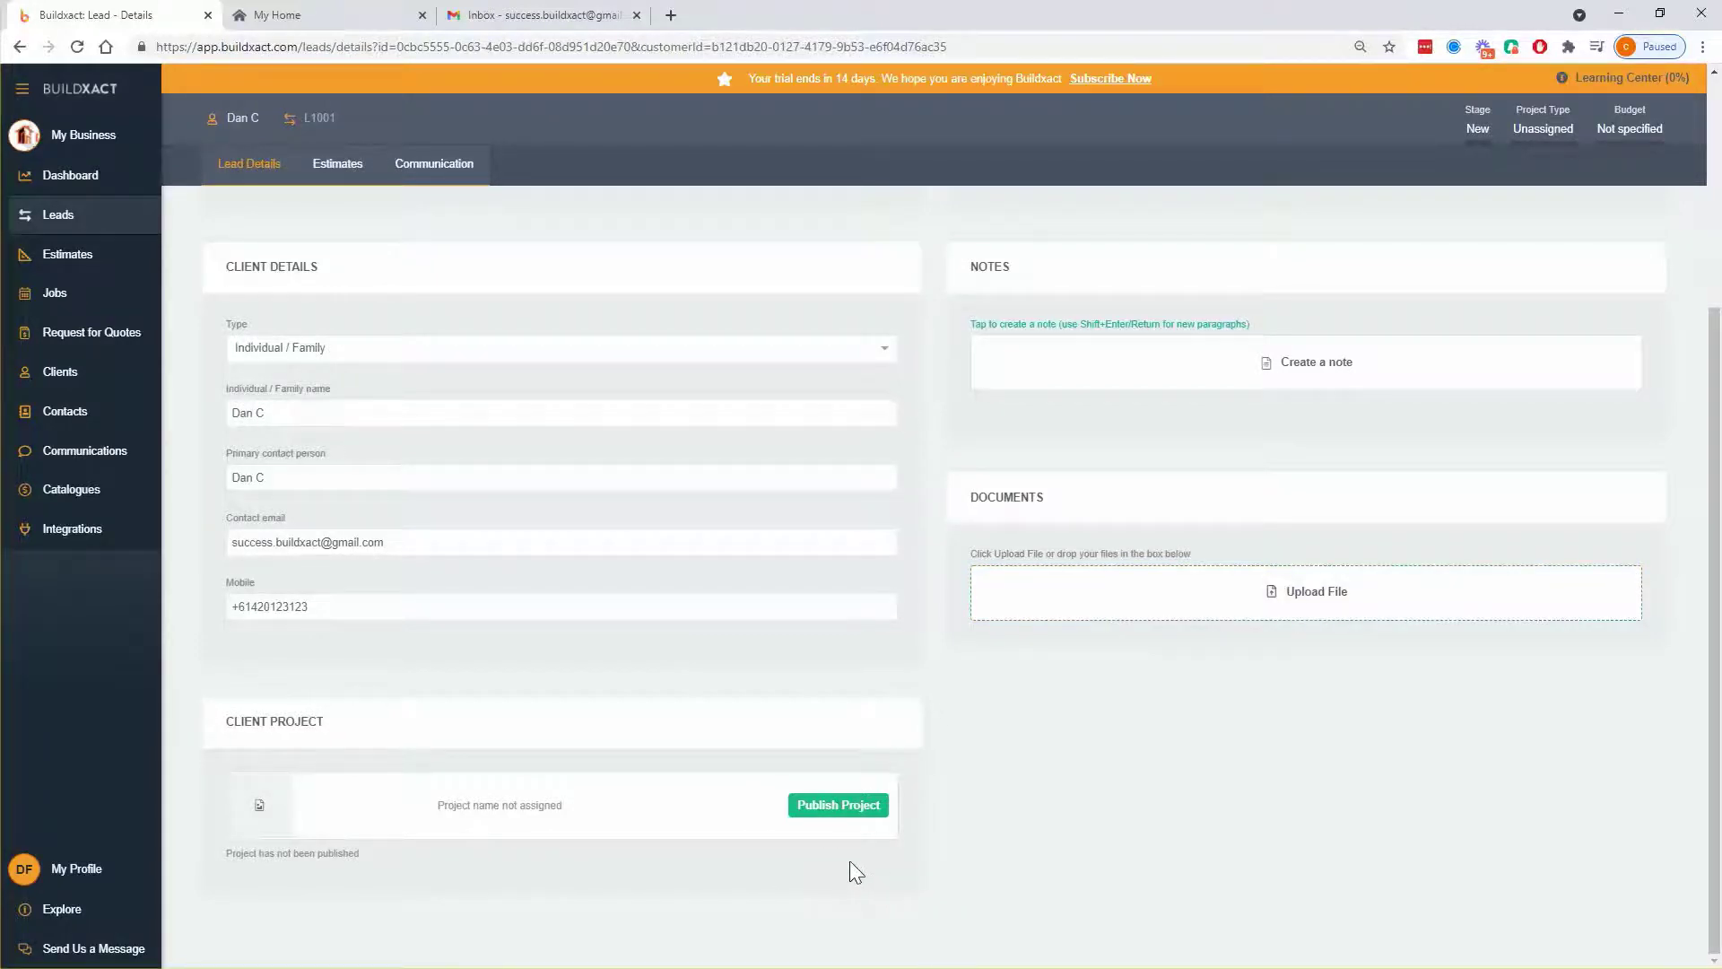
left_click(839, 806)
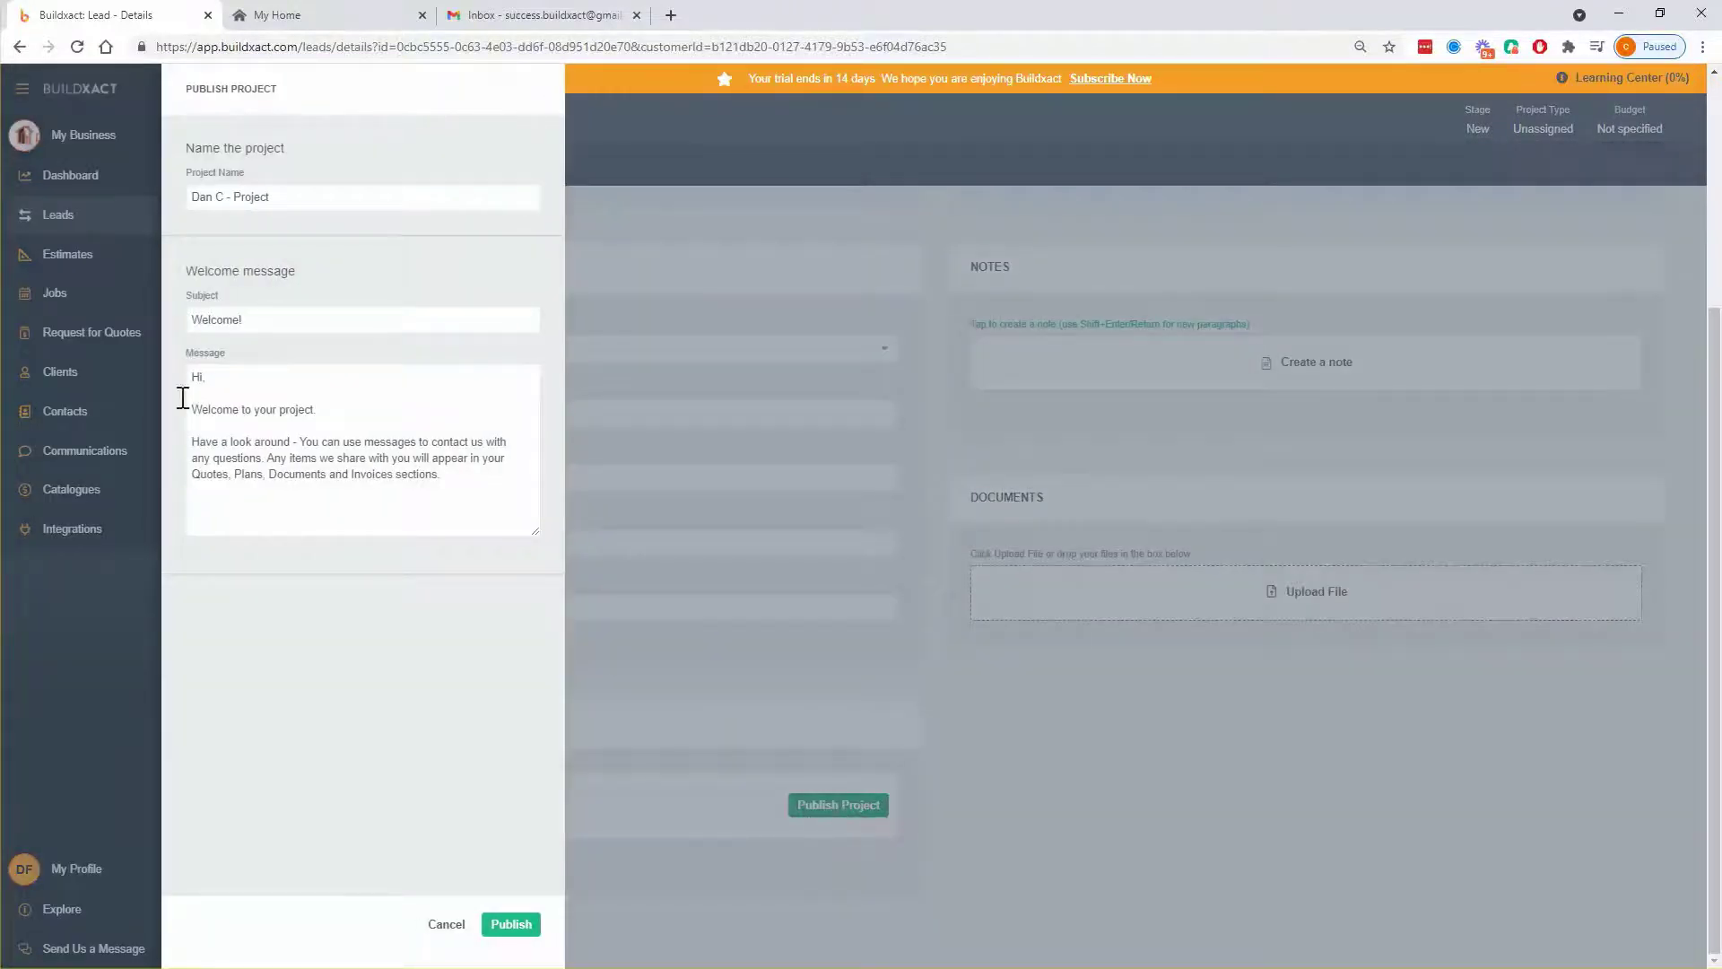
left_click(300, 320)
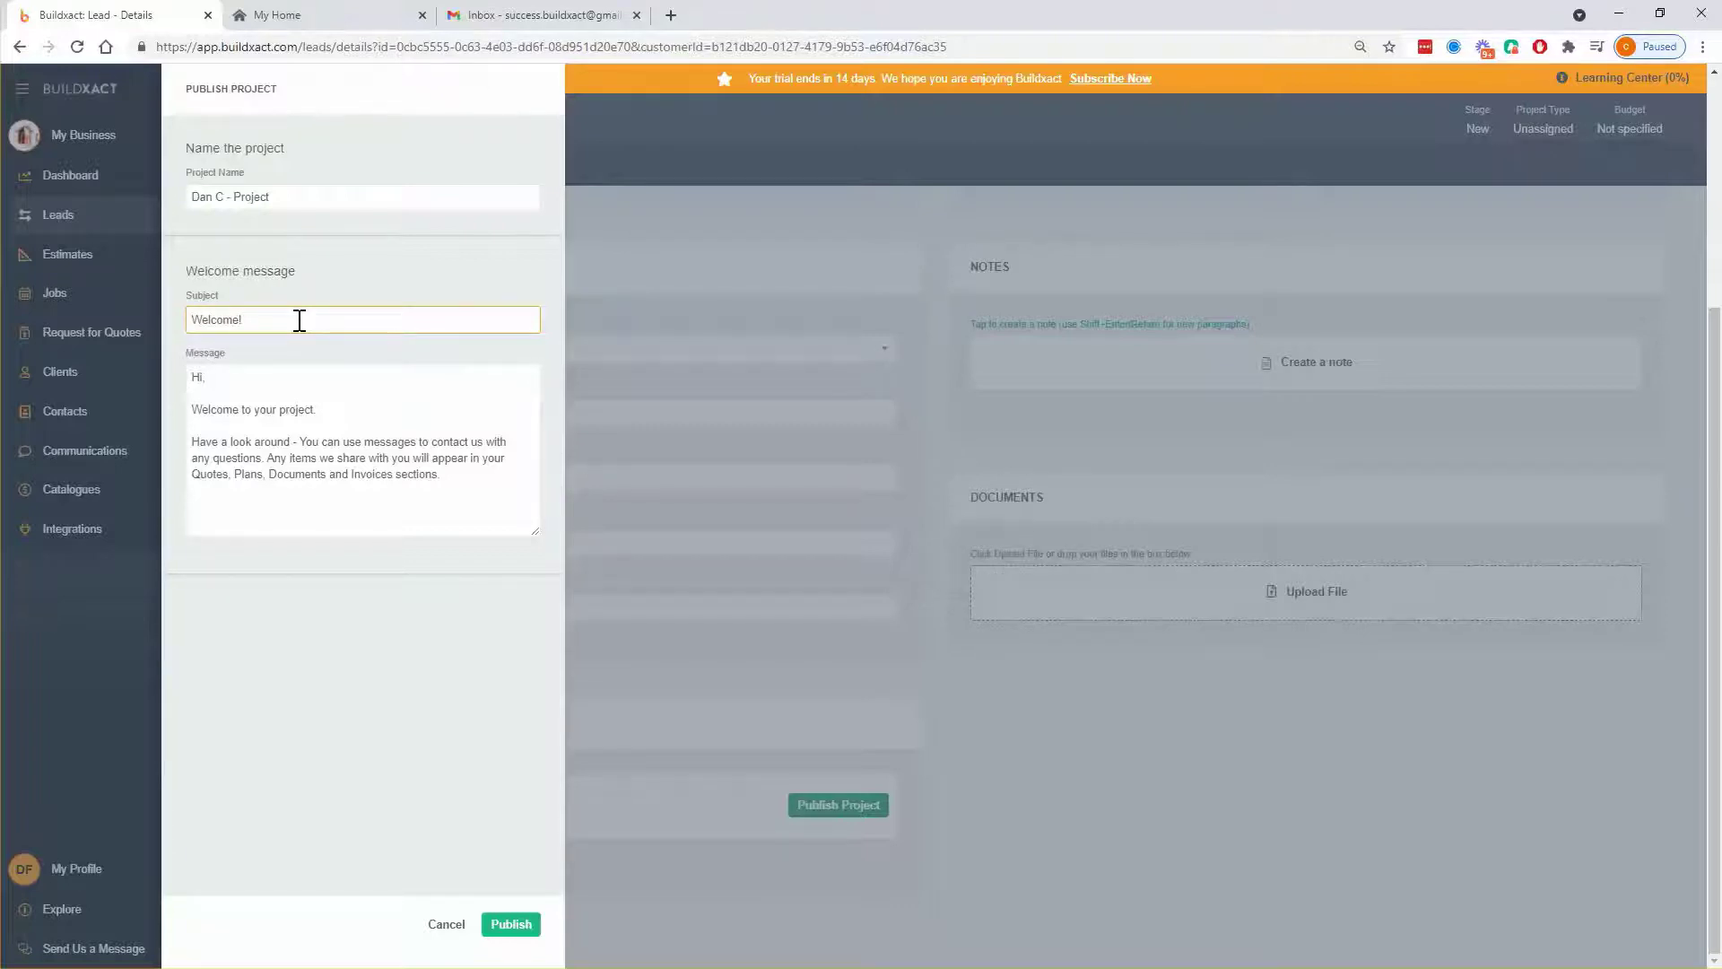
left_click(348, 461)
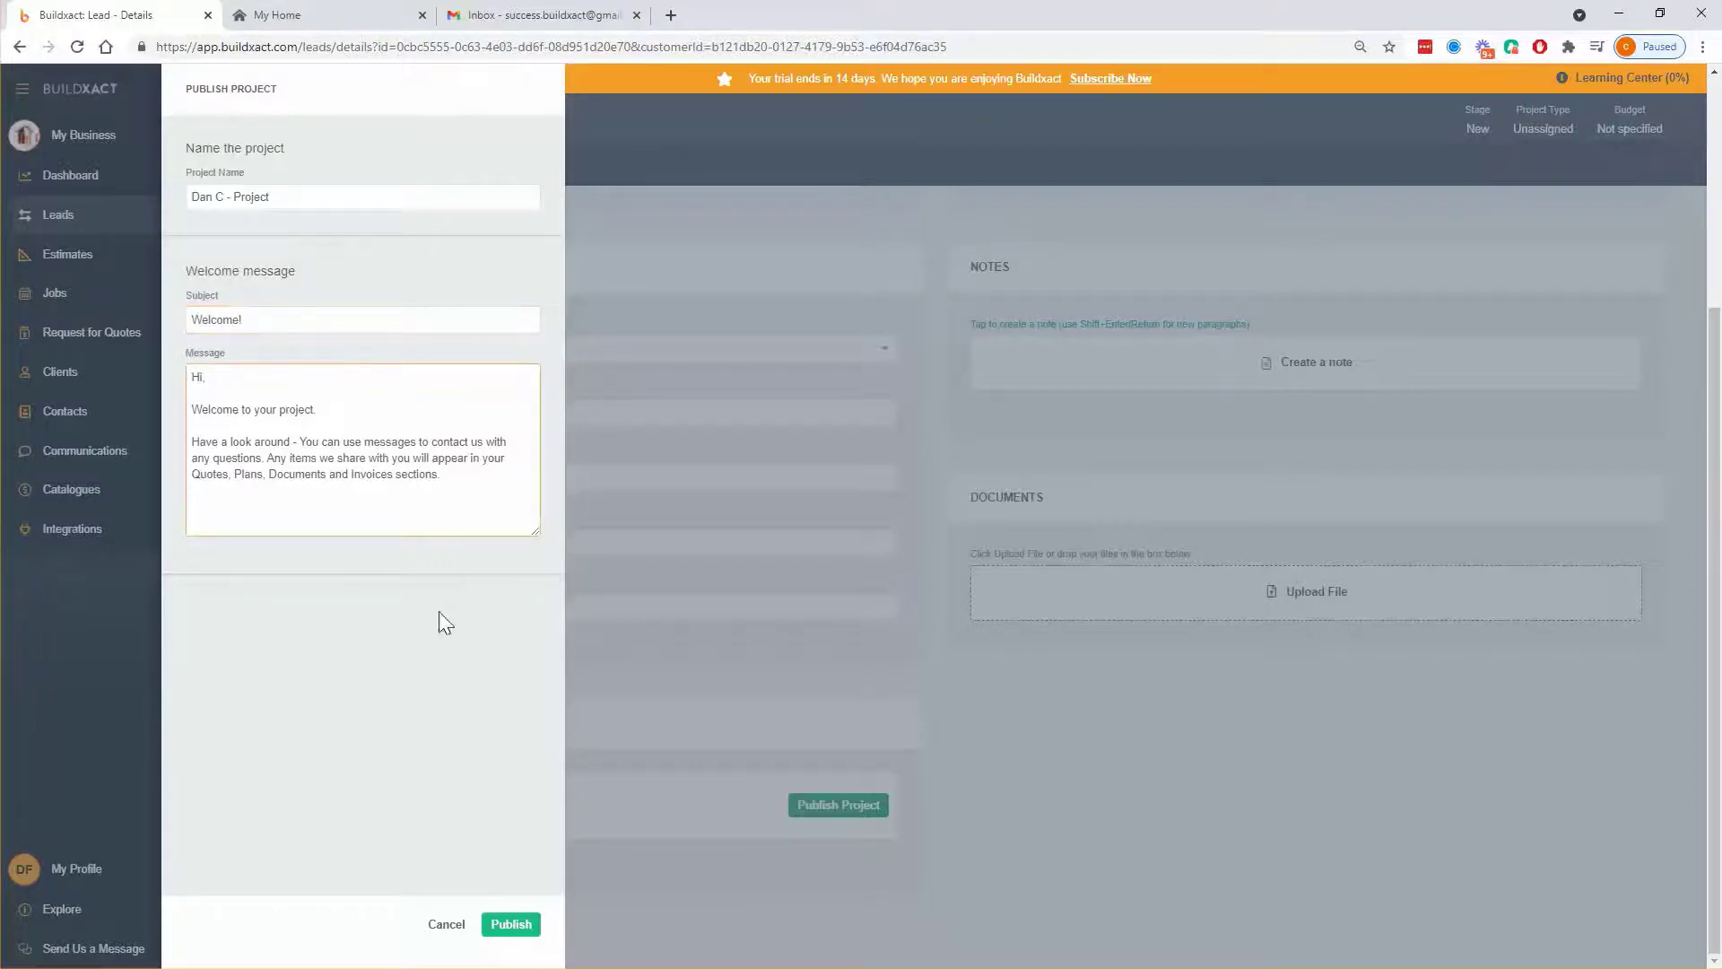
left_click(442, 616)
- Review the default welcome message text, selecting and deselecting passages
left_click(304, 409)
left_click(434, 490)
left_click_drag(459, 484, 258, 392)
left_click(323, 477)
left_click_drag(366, 478, 266, 441)
left_click(329, 485)
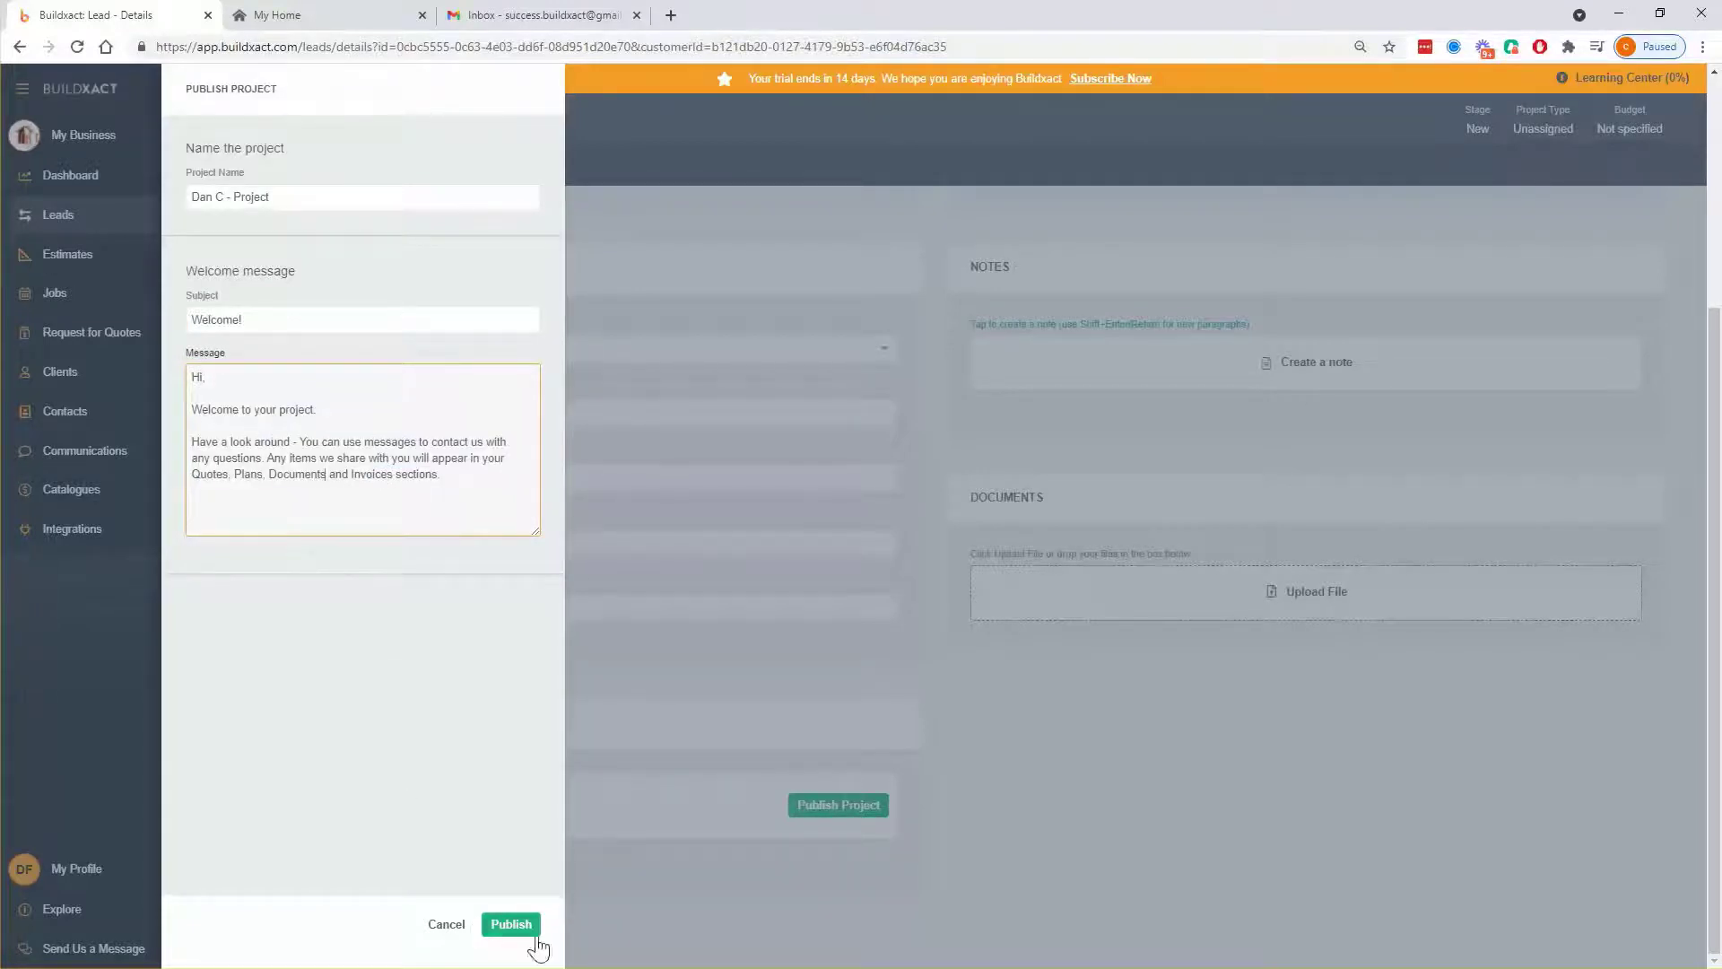
left_click(510, 925)
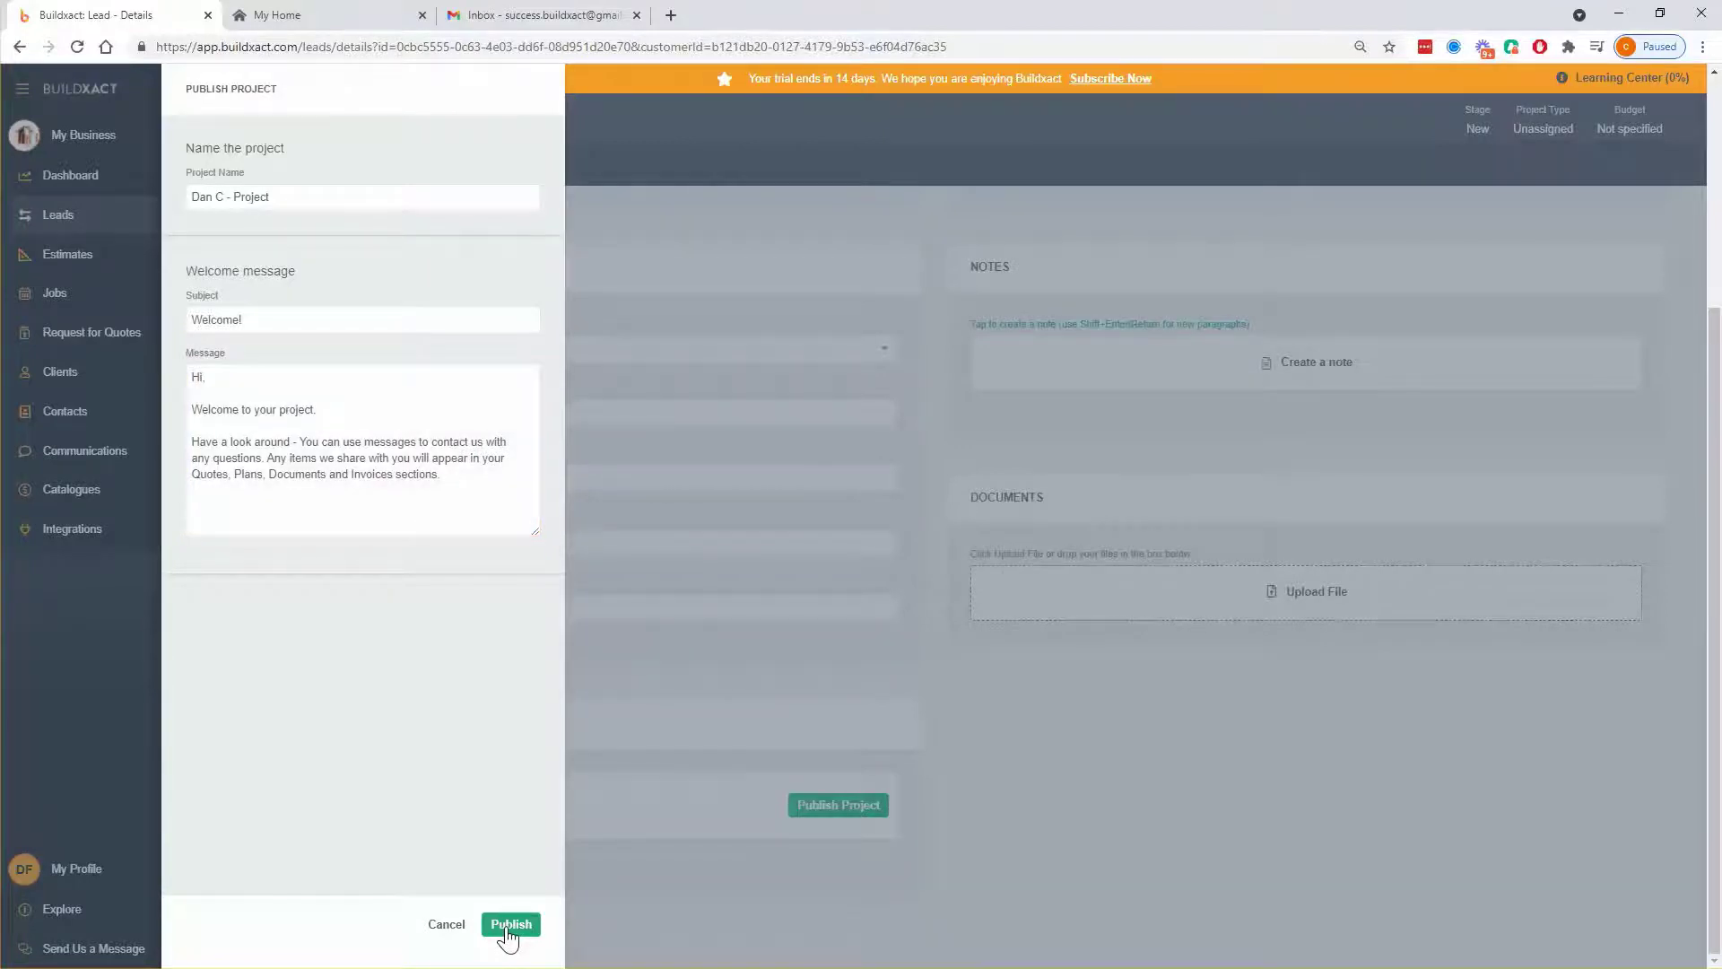
left_click(509, 929)
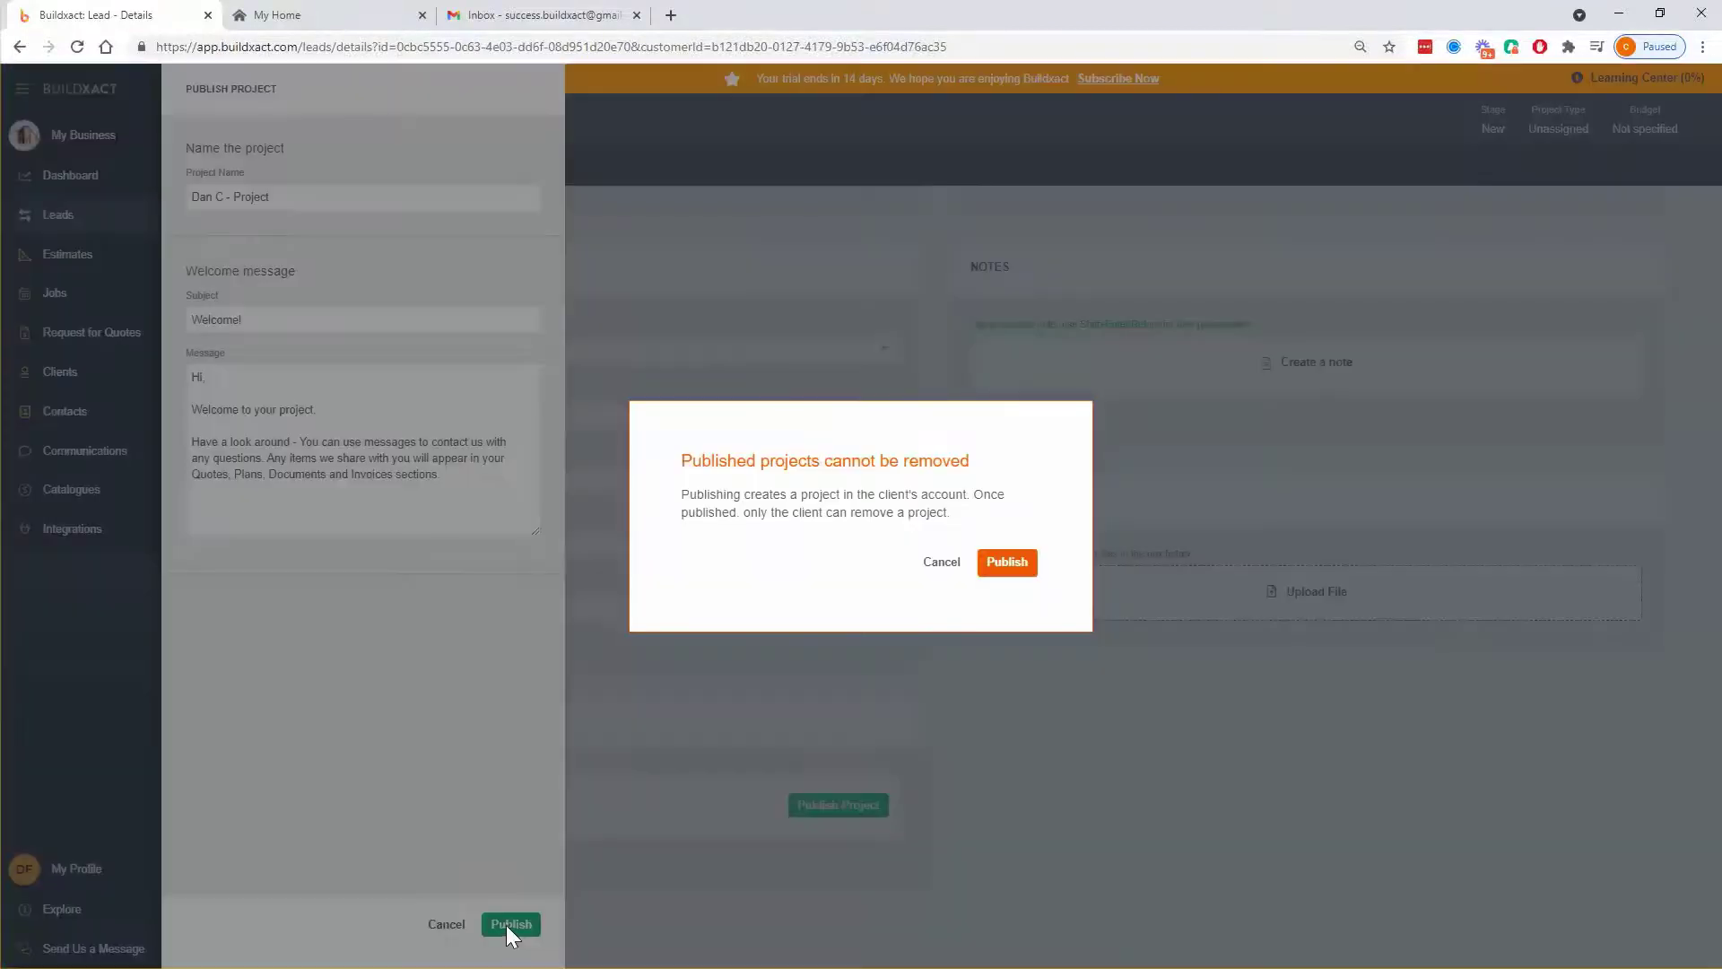
left_click_drag(680, 460, 985, 466)
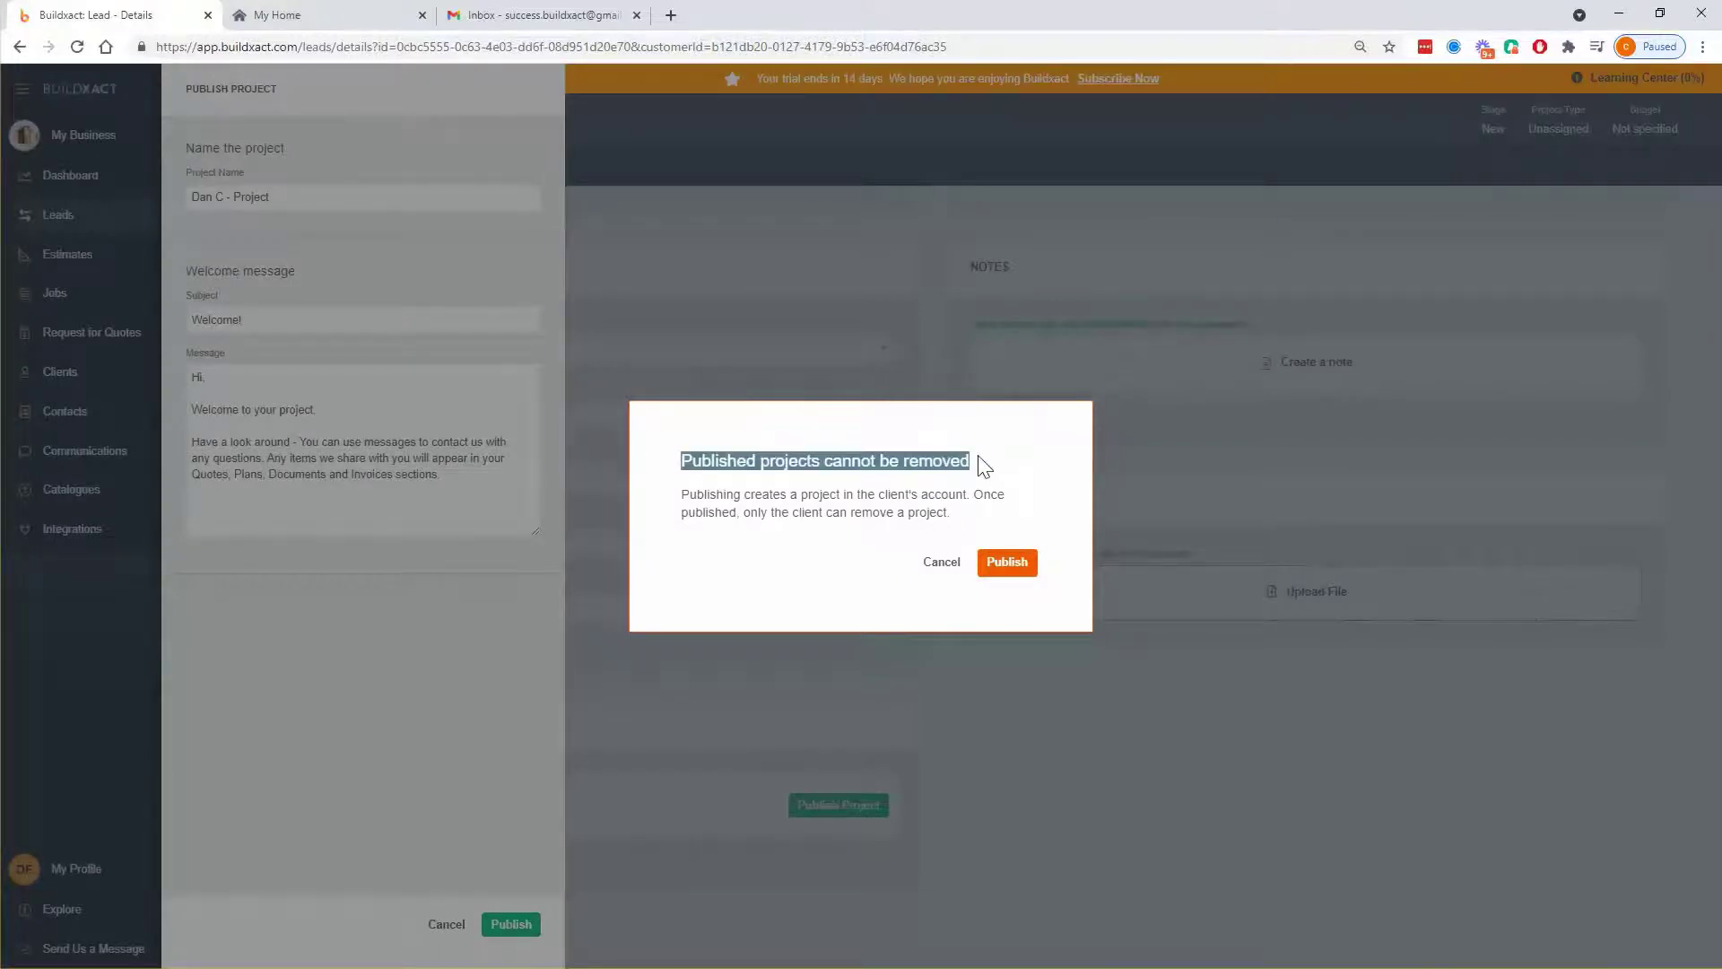
left_click(859, 496)
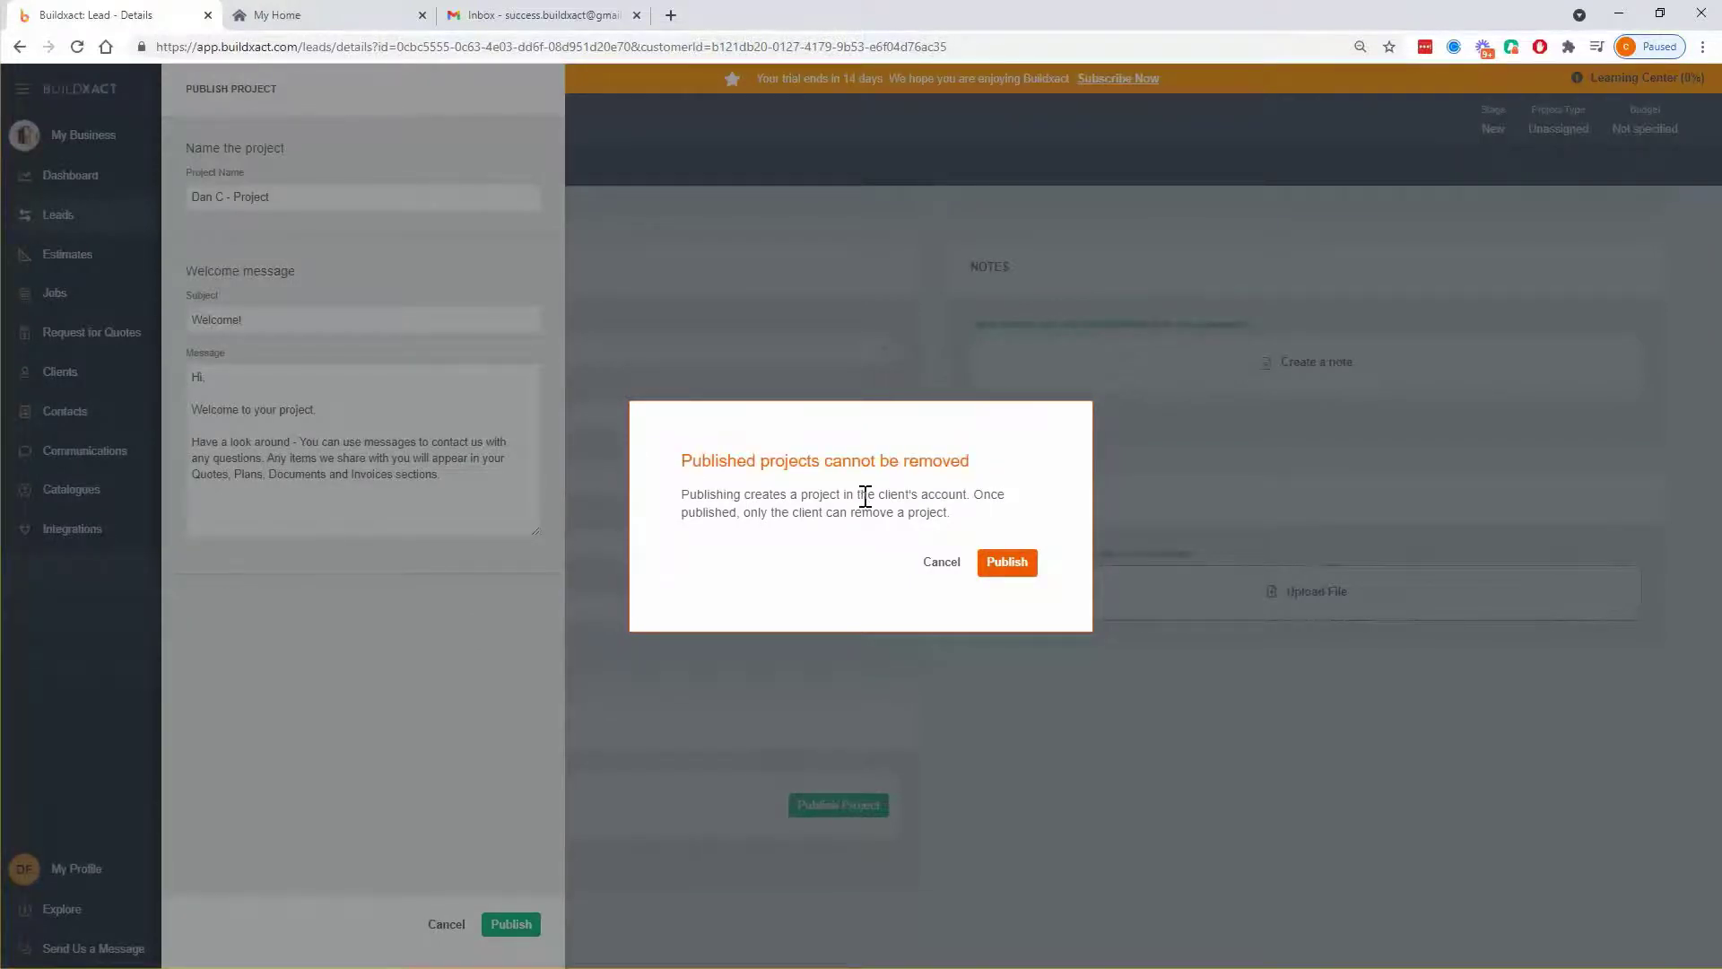
left_click(995, 565)
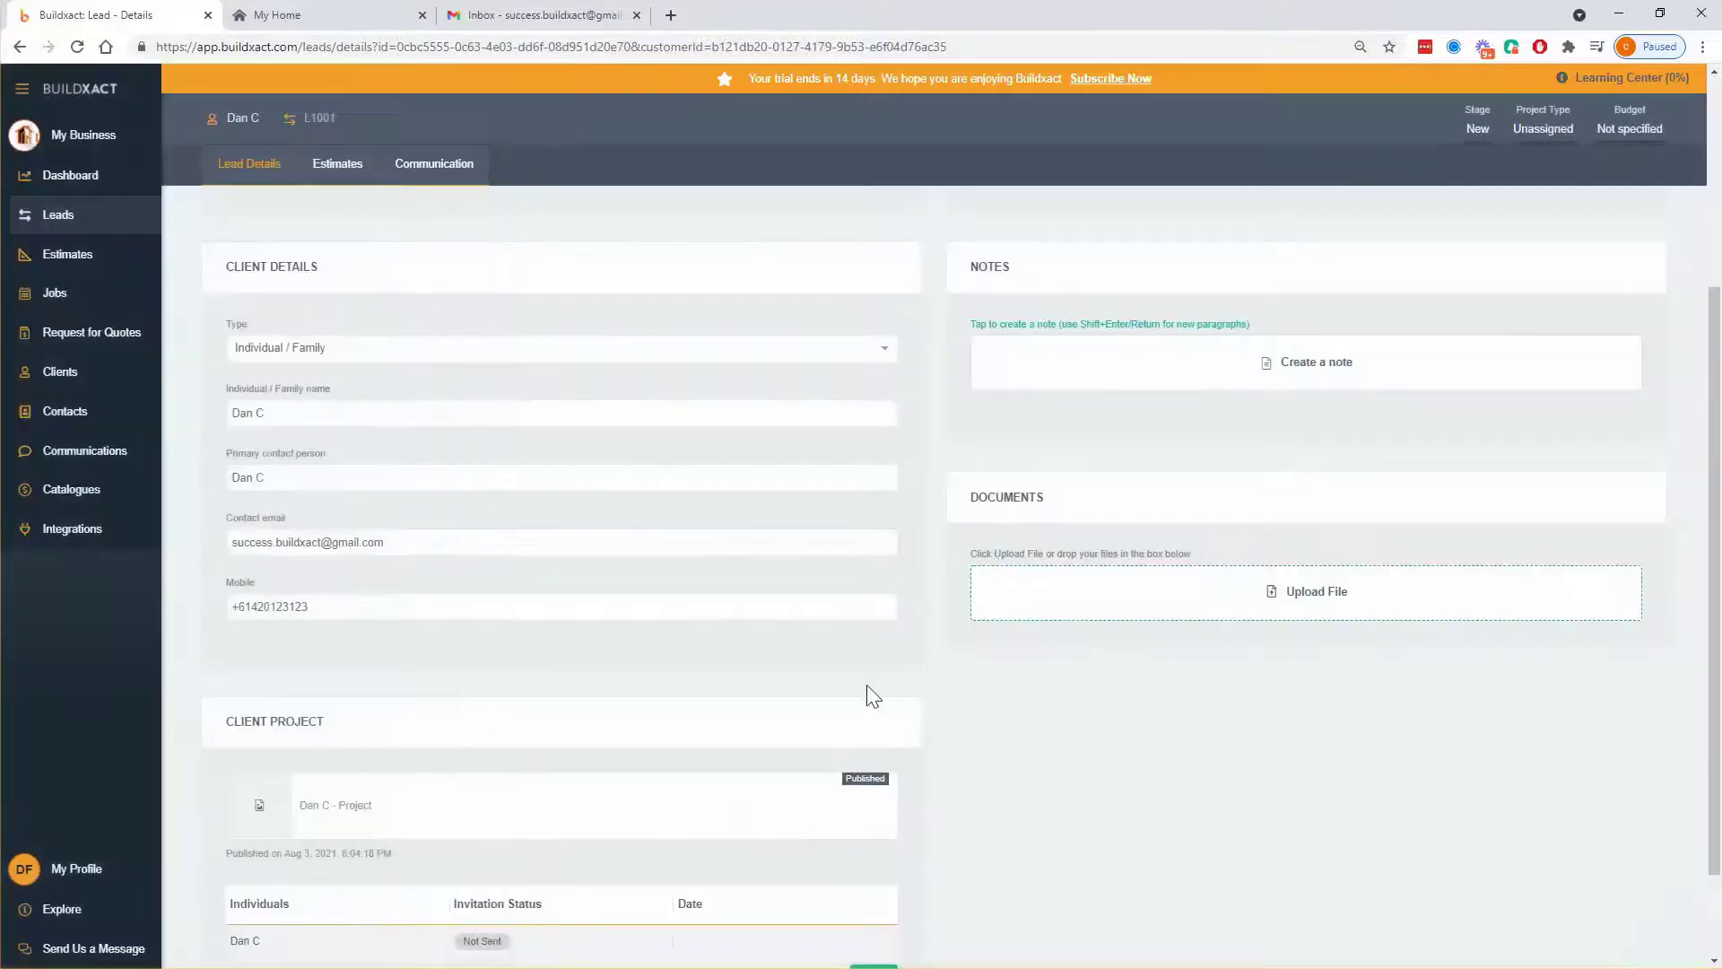
- Choose the Miele oven image from Desktop > Buildxact > Images for upload
scroll(873, 696, "down", 2)
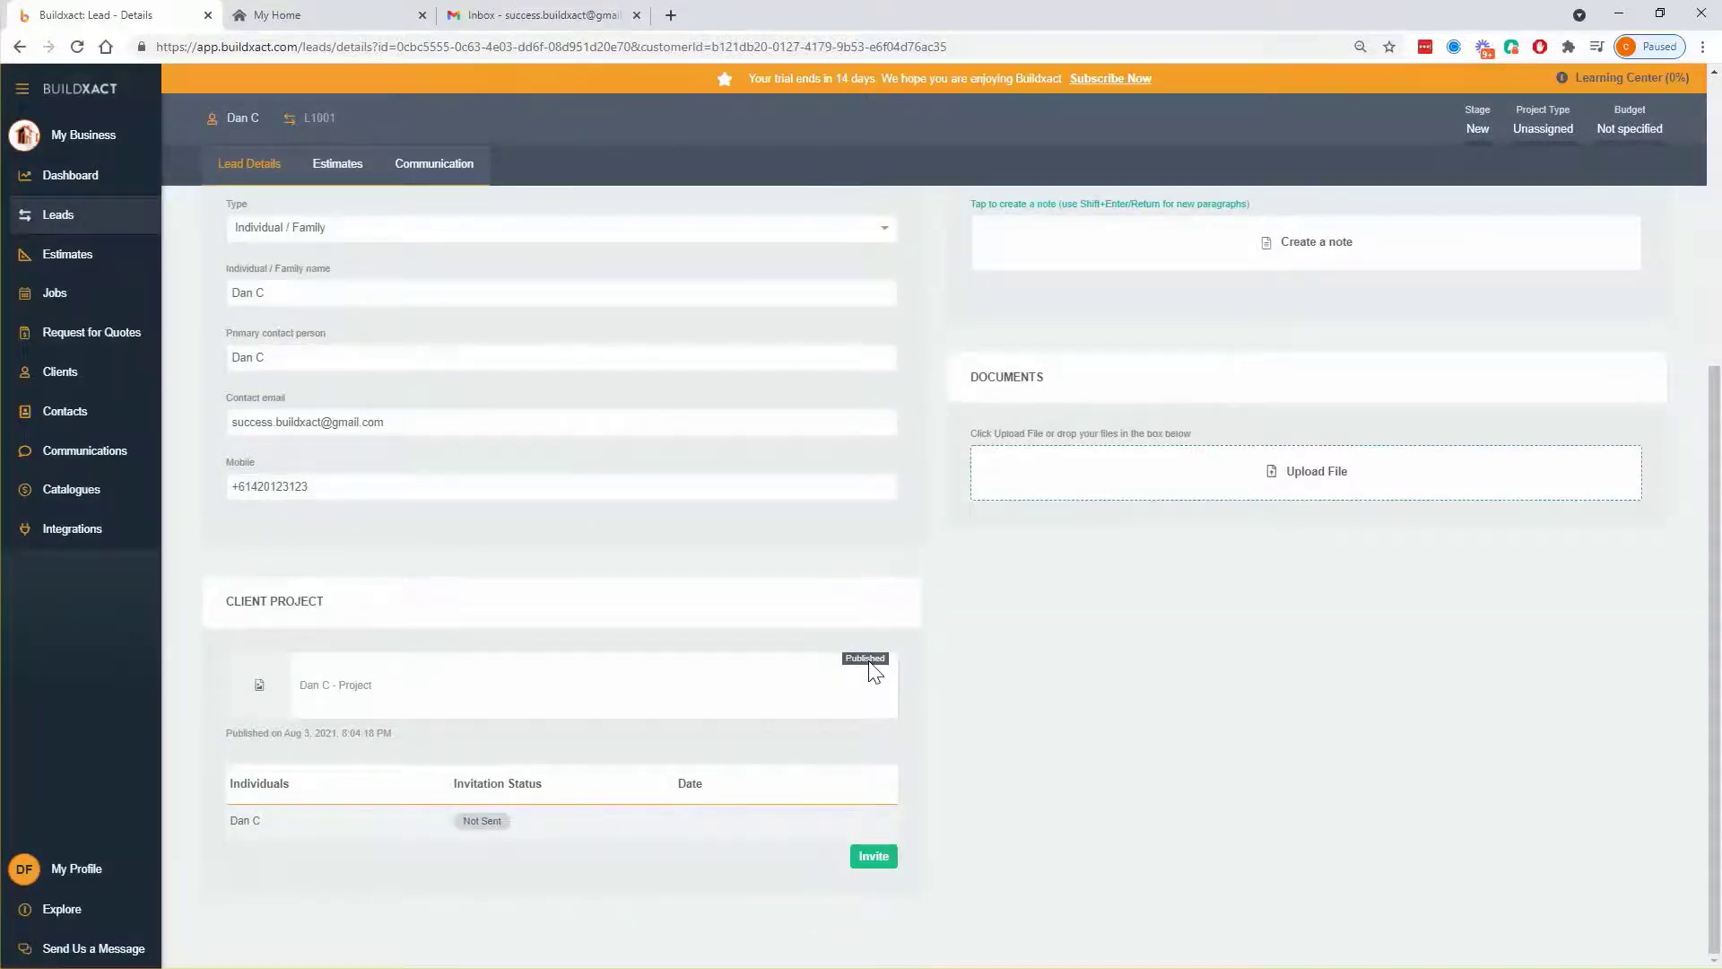
left_click(1073, 489)
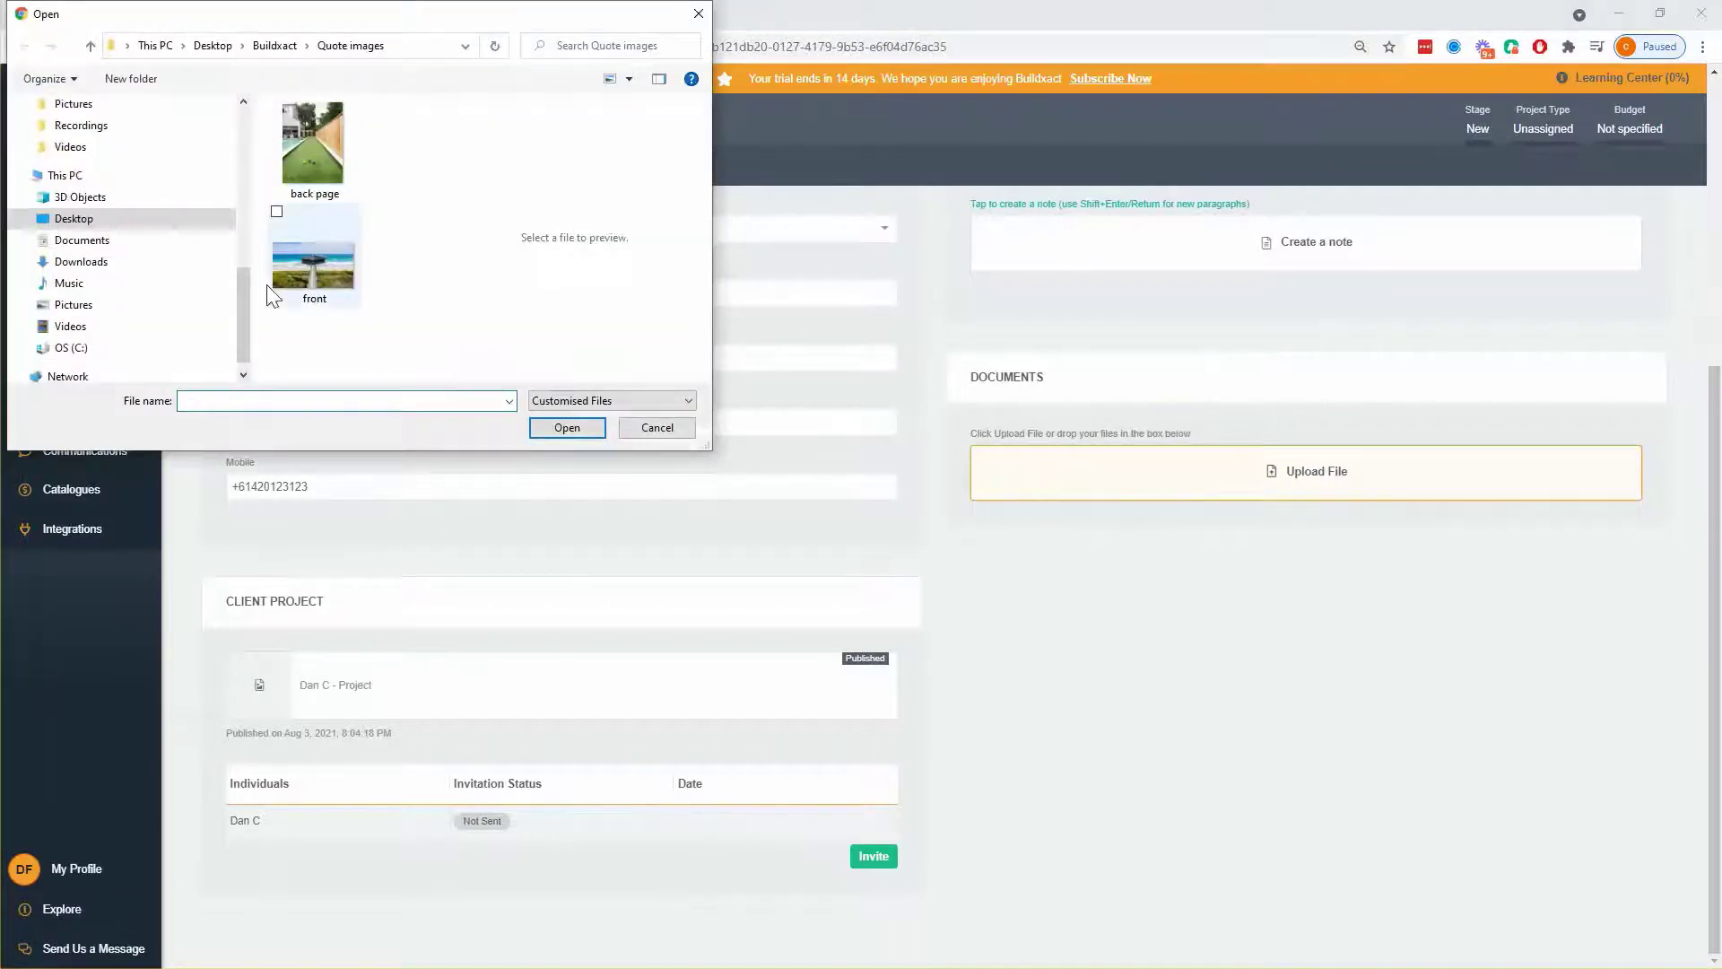
scroll(99, 213, "up", 5)
scroll(98, 213, "up", 3)
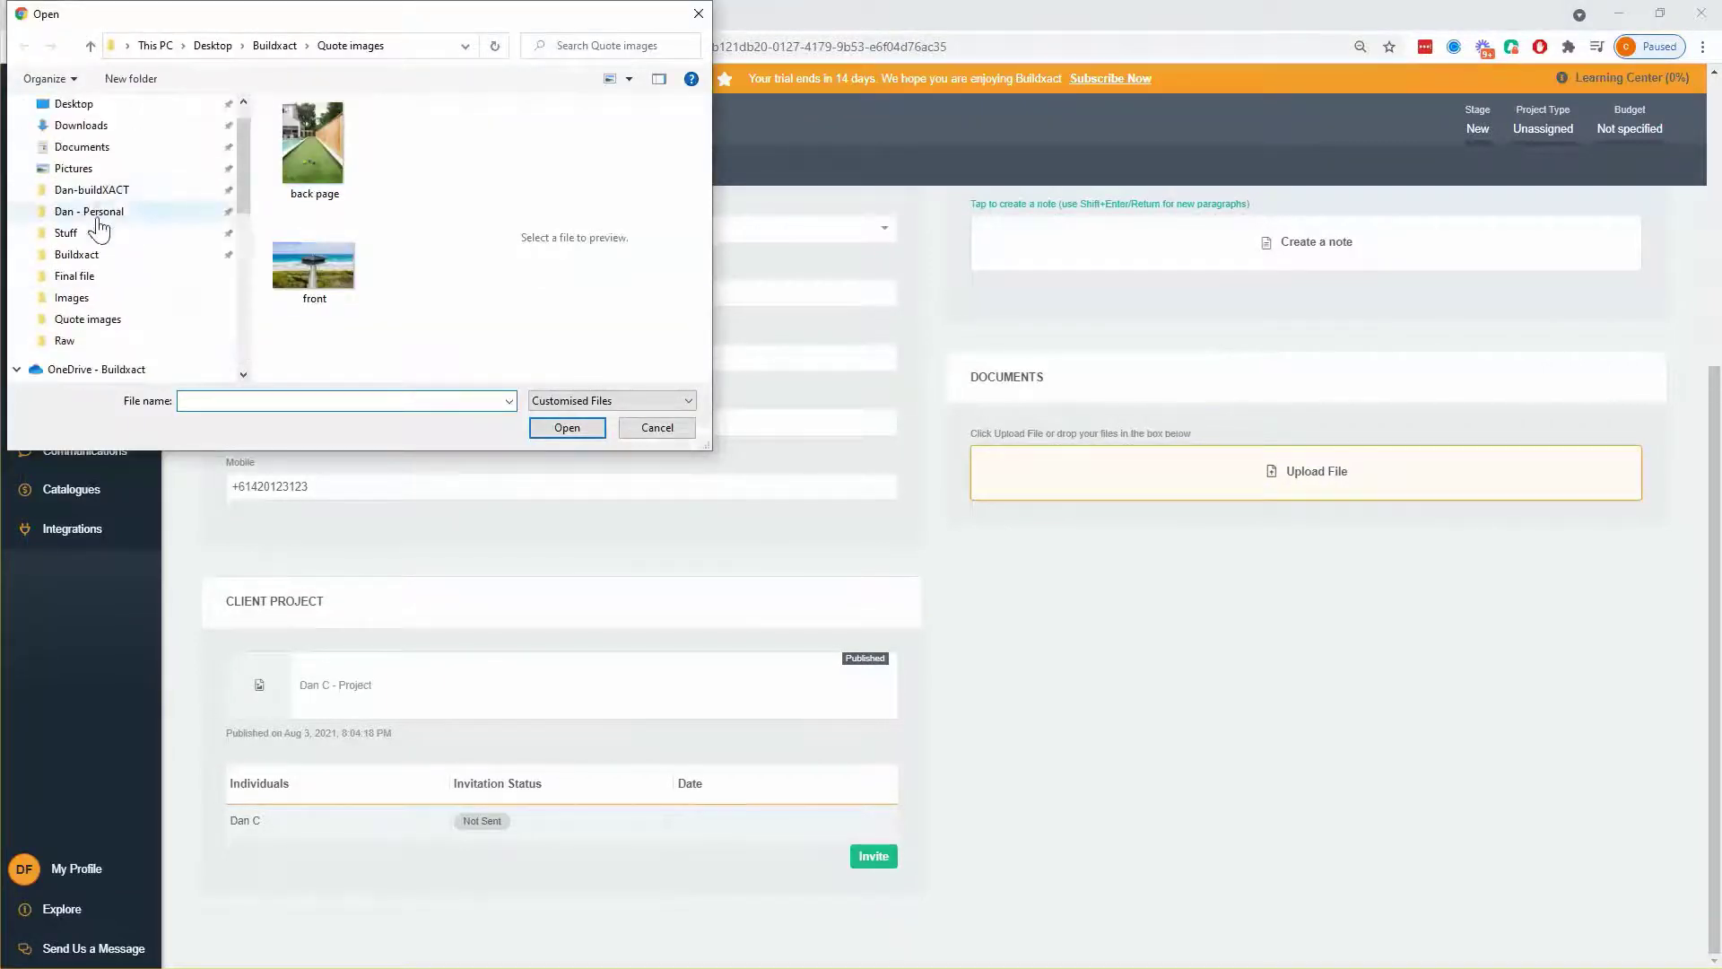
left_click(94, 255)
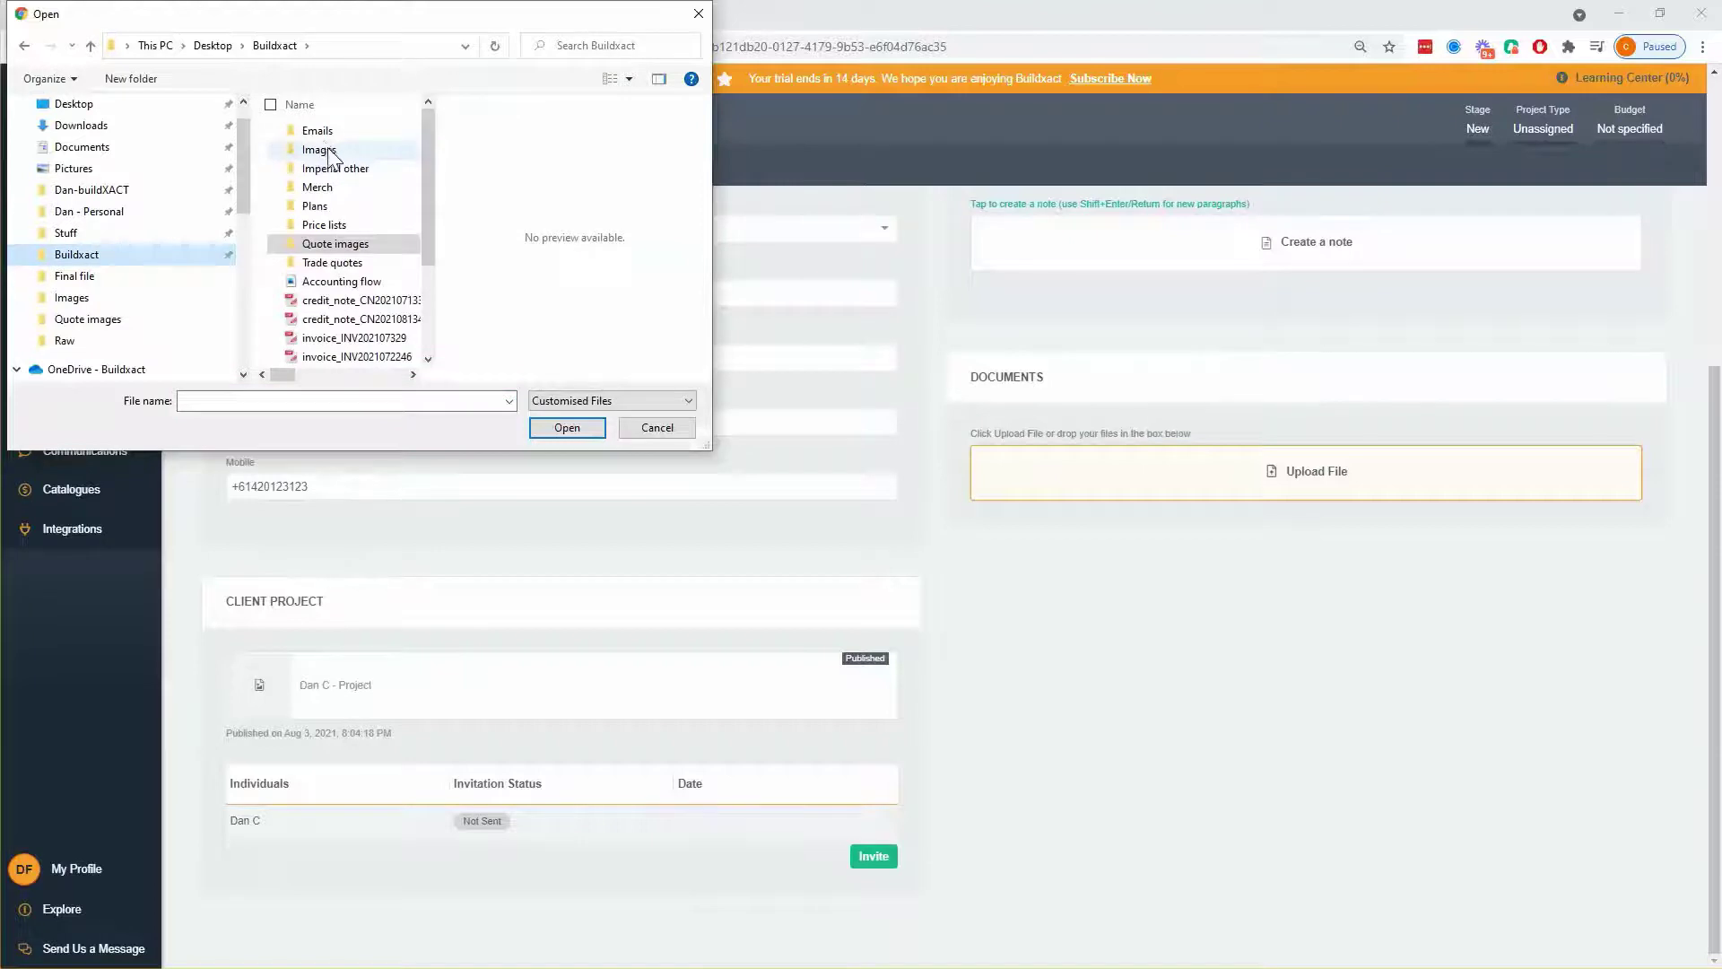
double_click(319, 150)
left_click(316, 162)
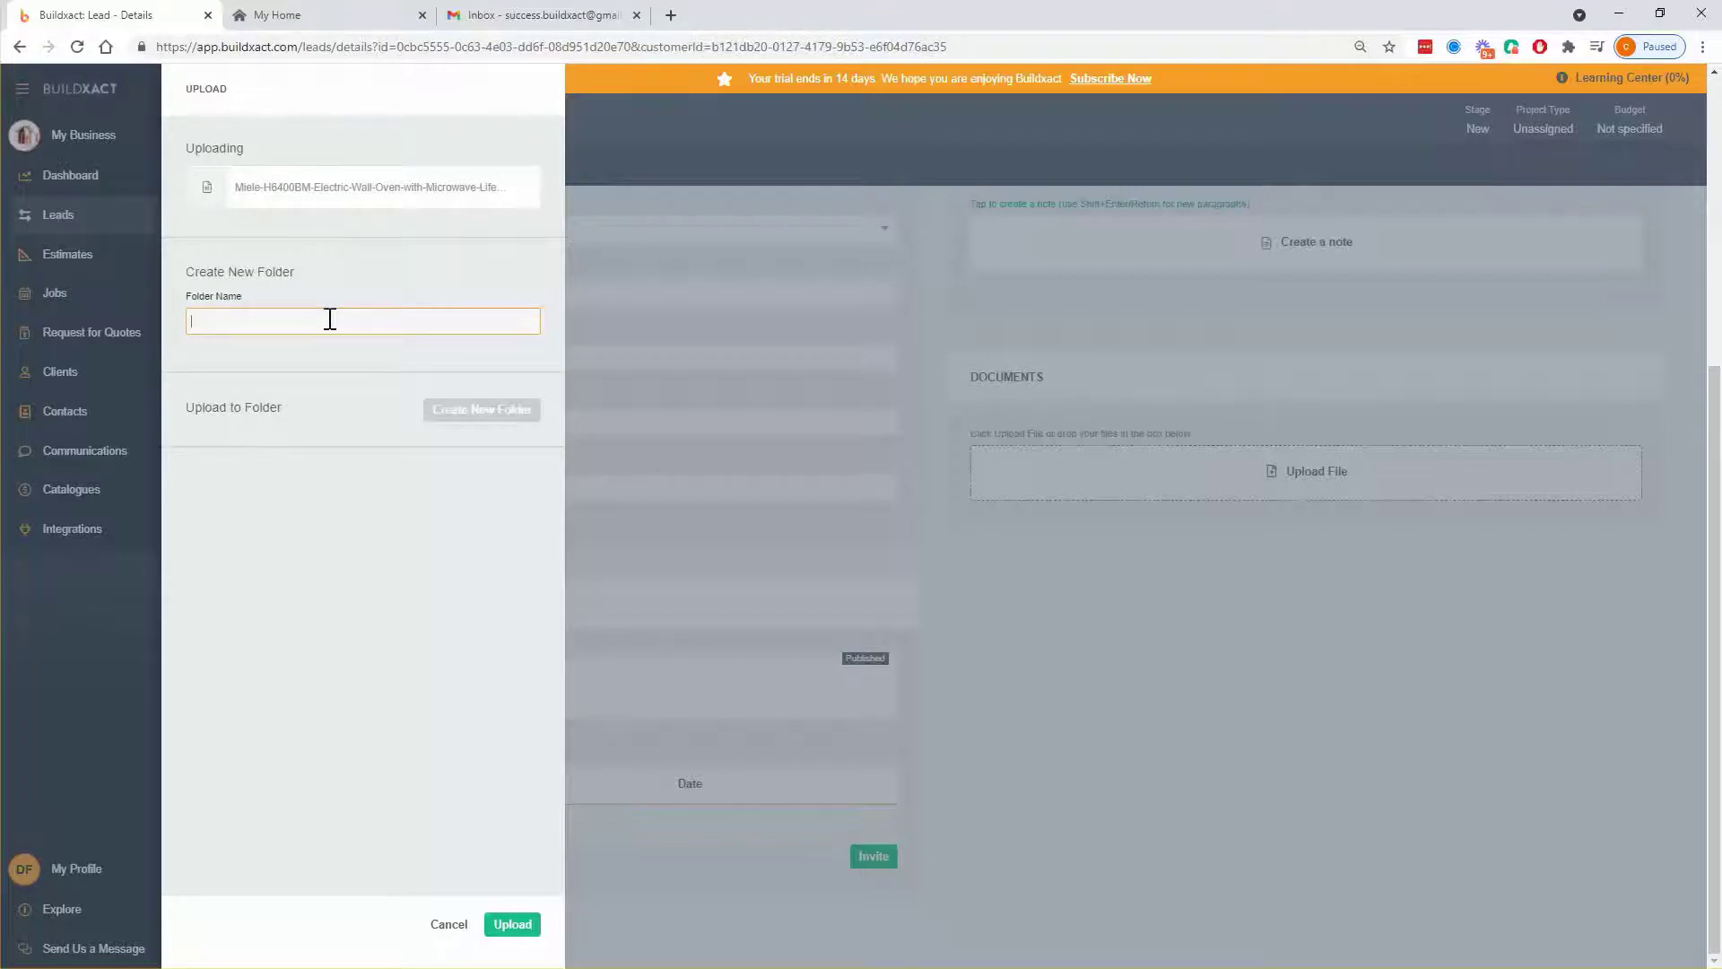
- Name the new folder 'Selections' and upload the Miele oven image into it
type("Selections")
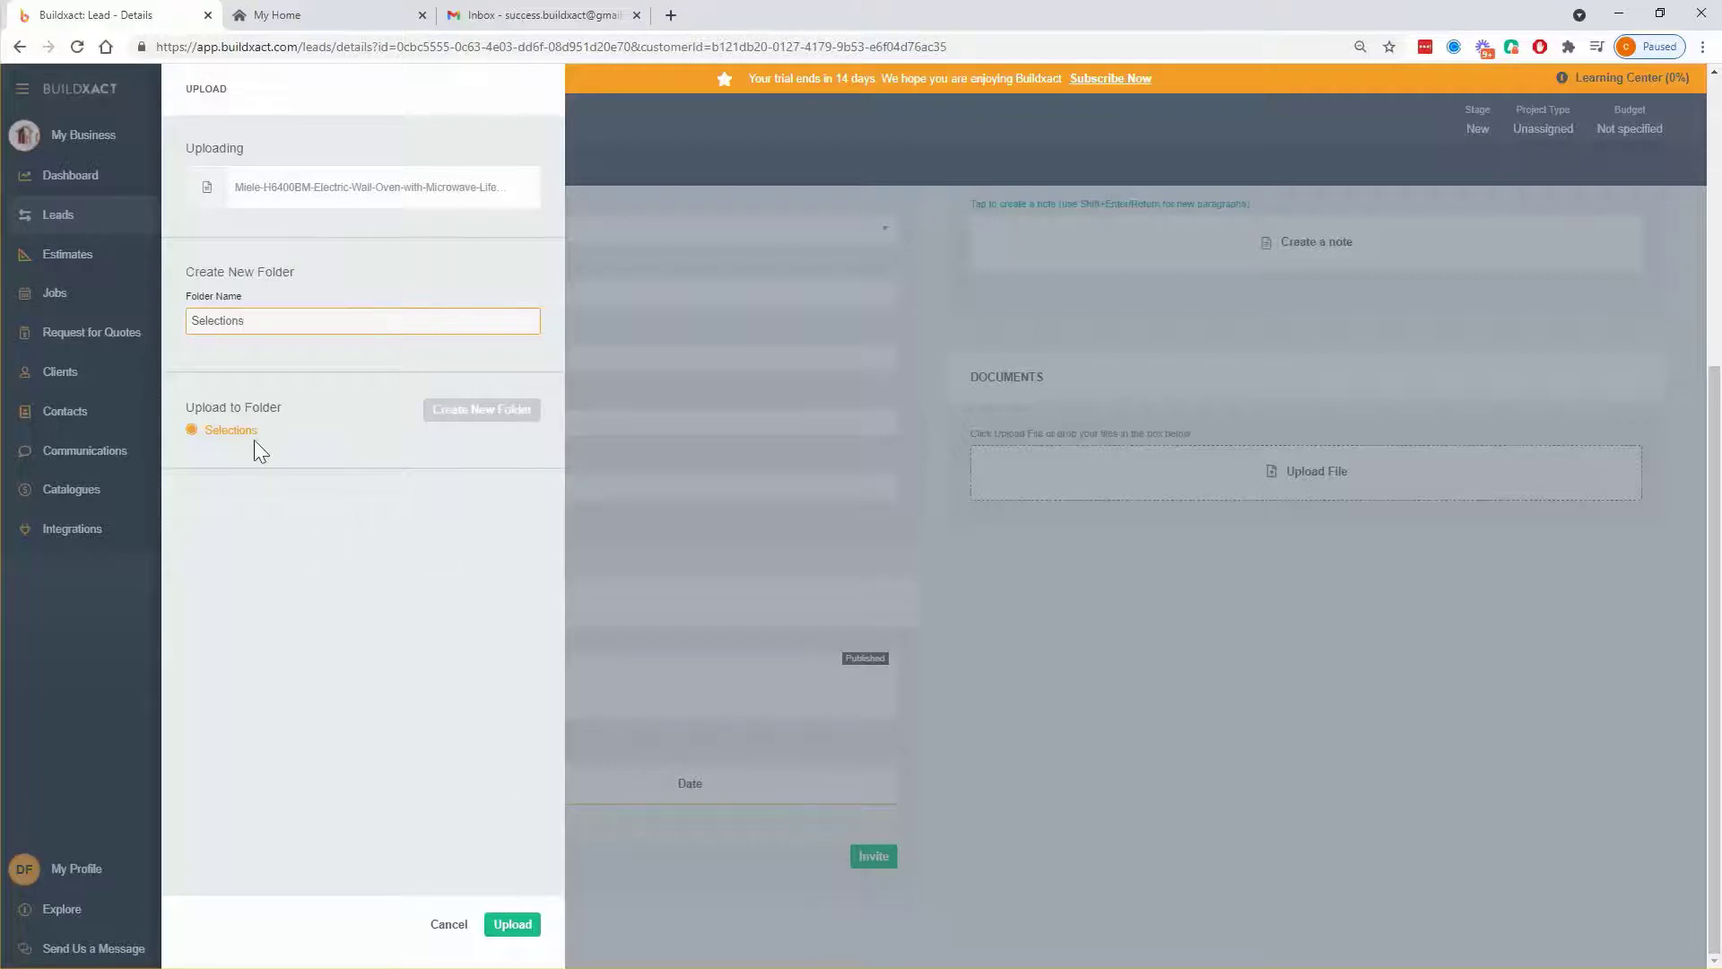
left_click(519, 926)
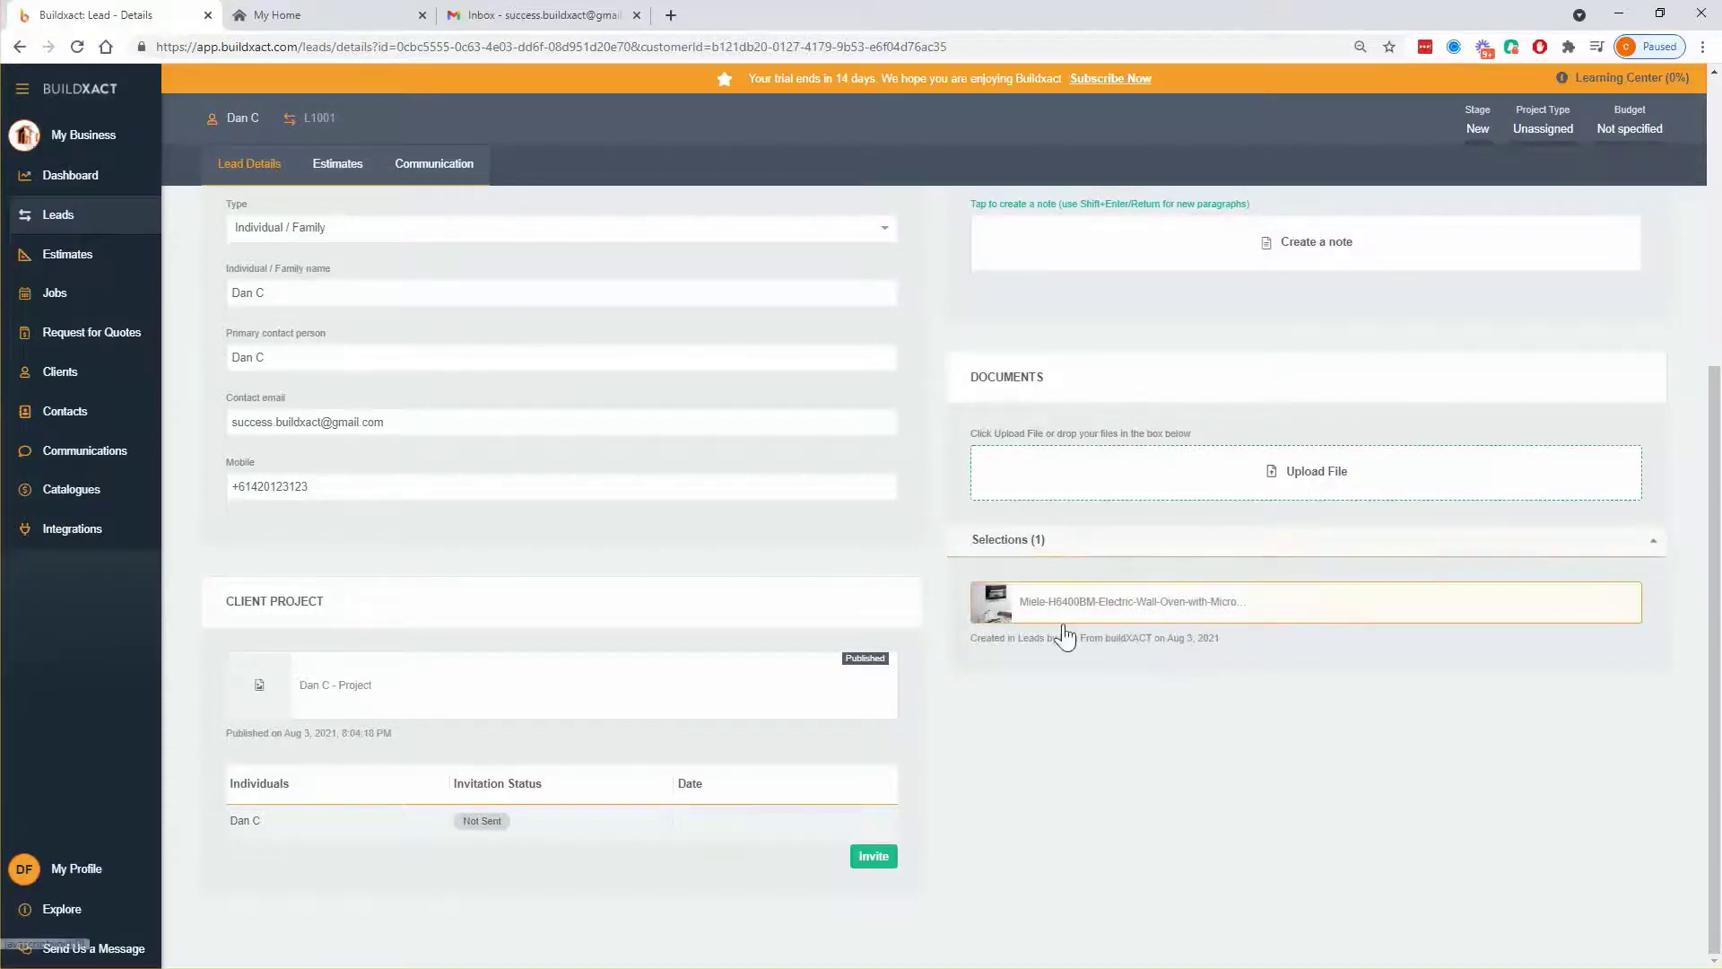
- Open the Share form for the Miele oven file, set Display in to Documents, and check the My Home tab
left_click(1150, 613)
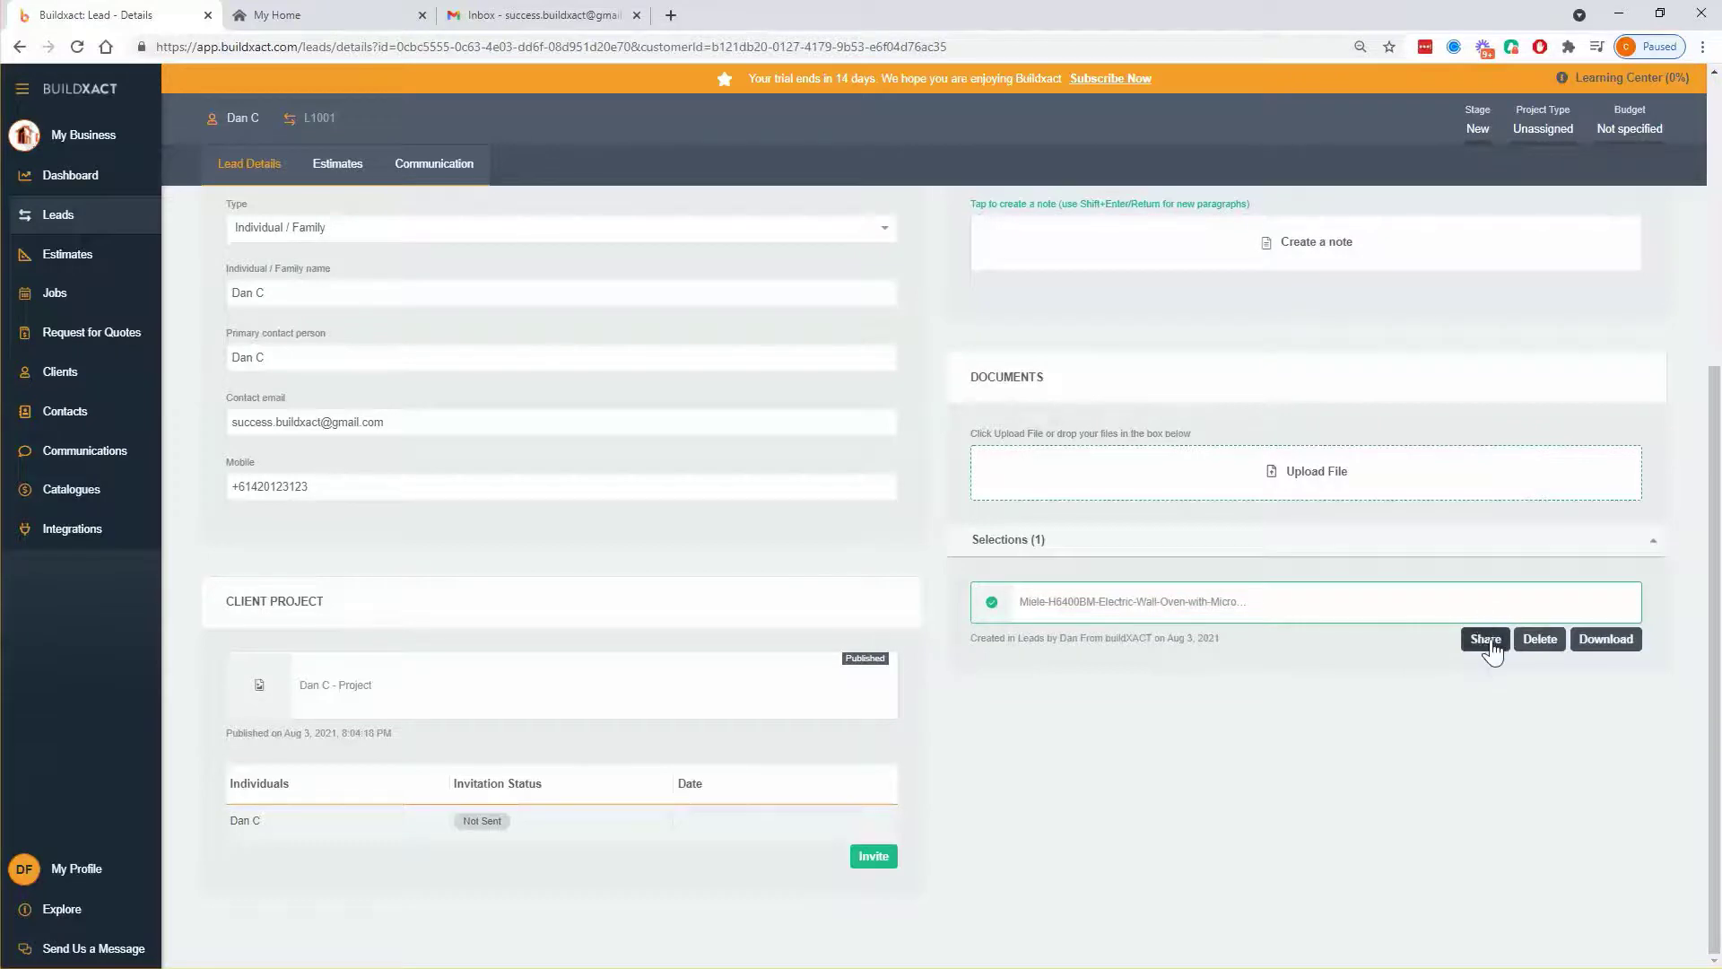
left_click(1485, 639)
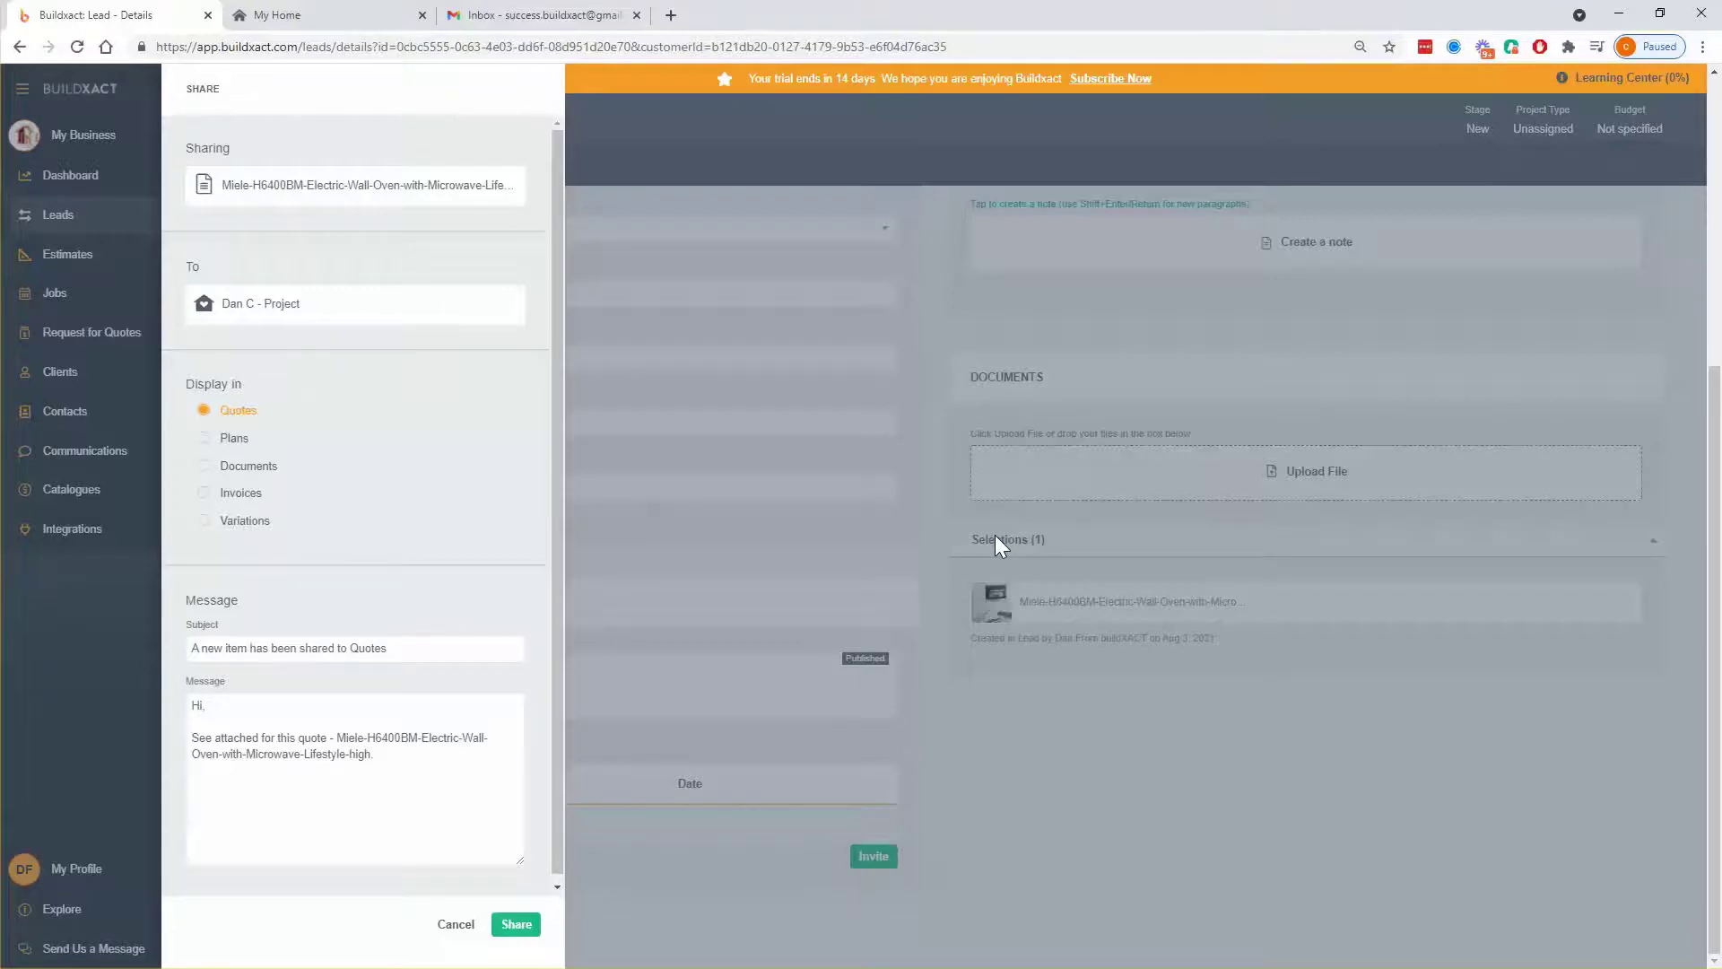
left_click(456, 924)
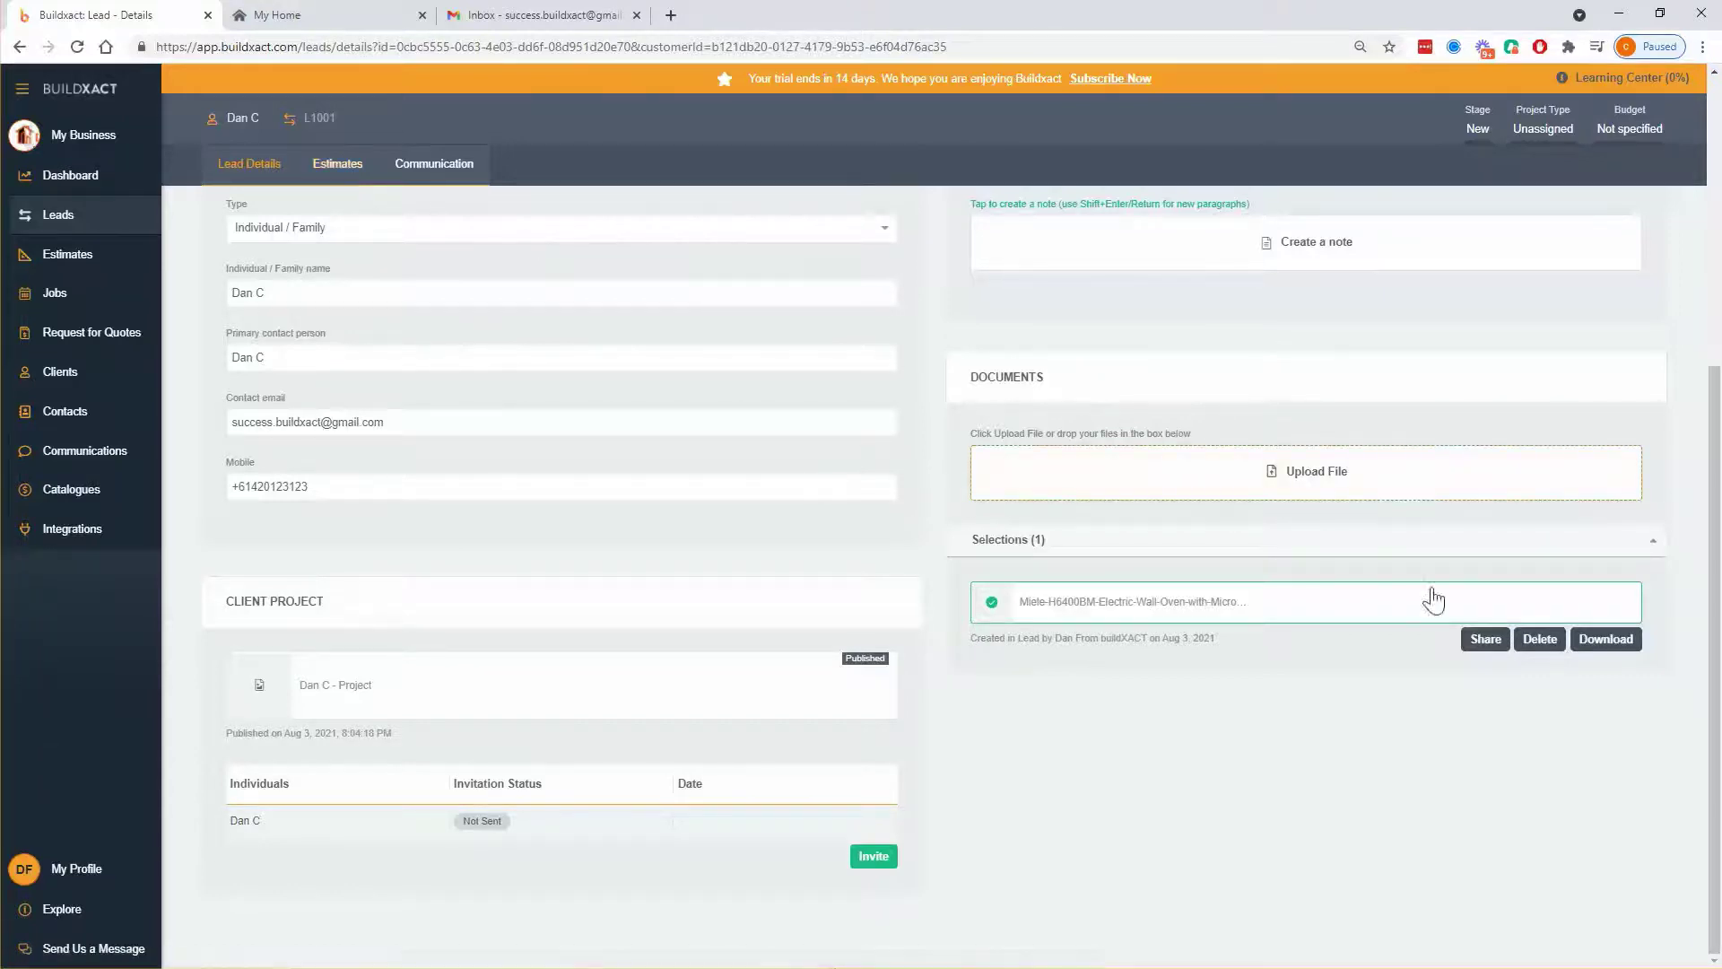
left_click(1485, 648)
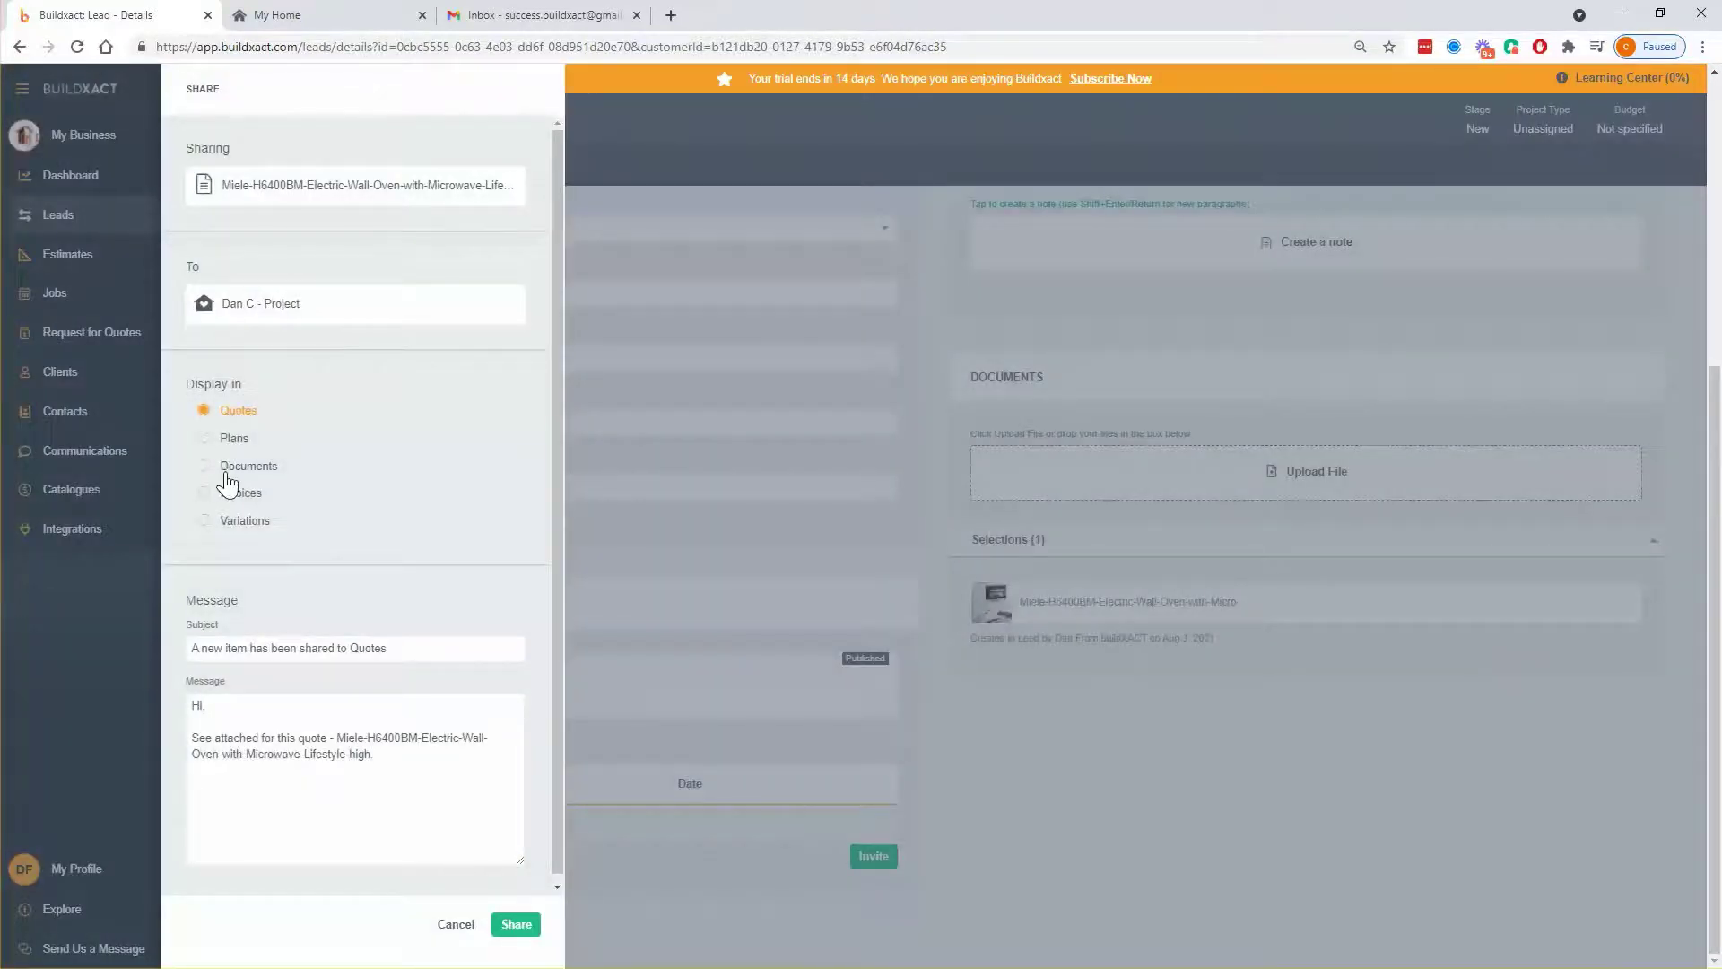
left_click(235, 470)
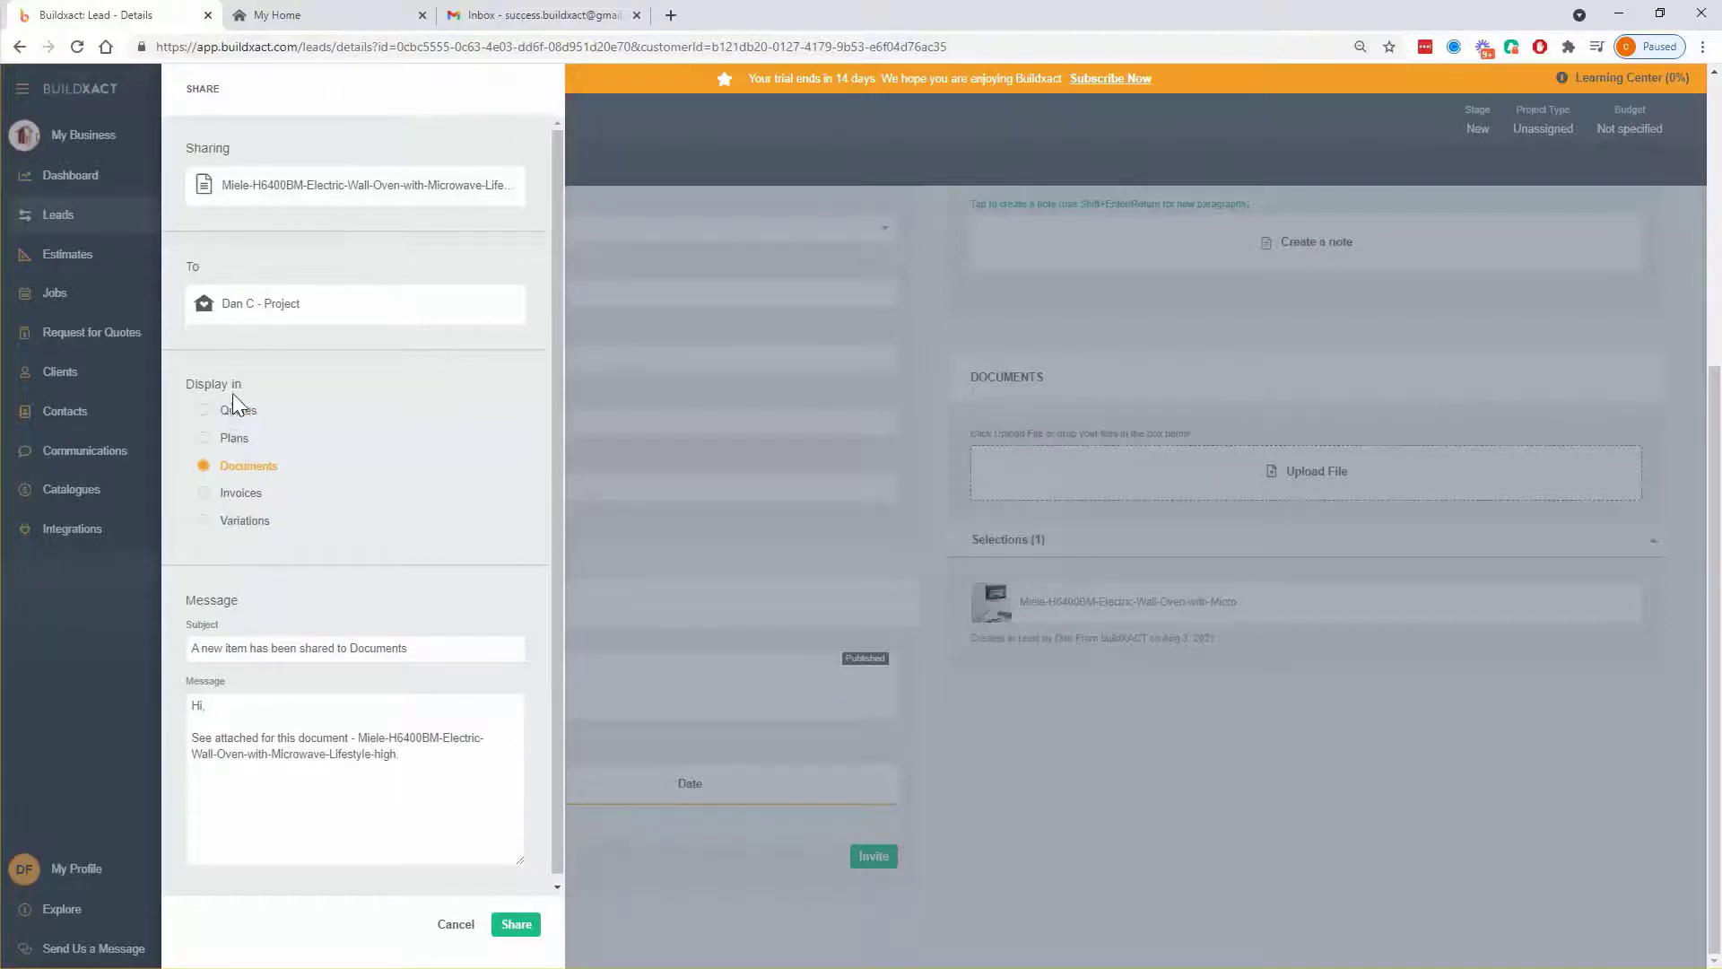
left_click(272, 13)
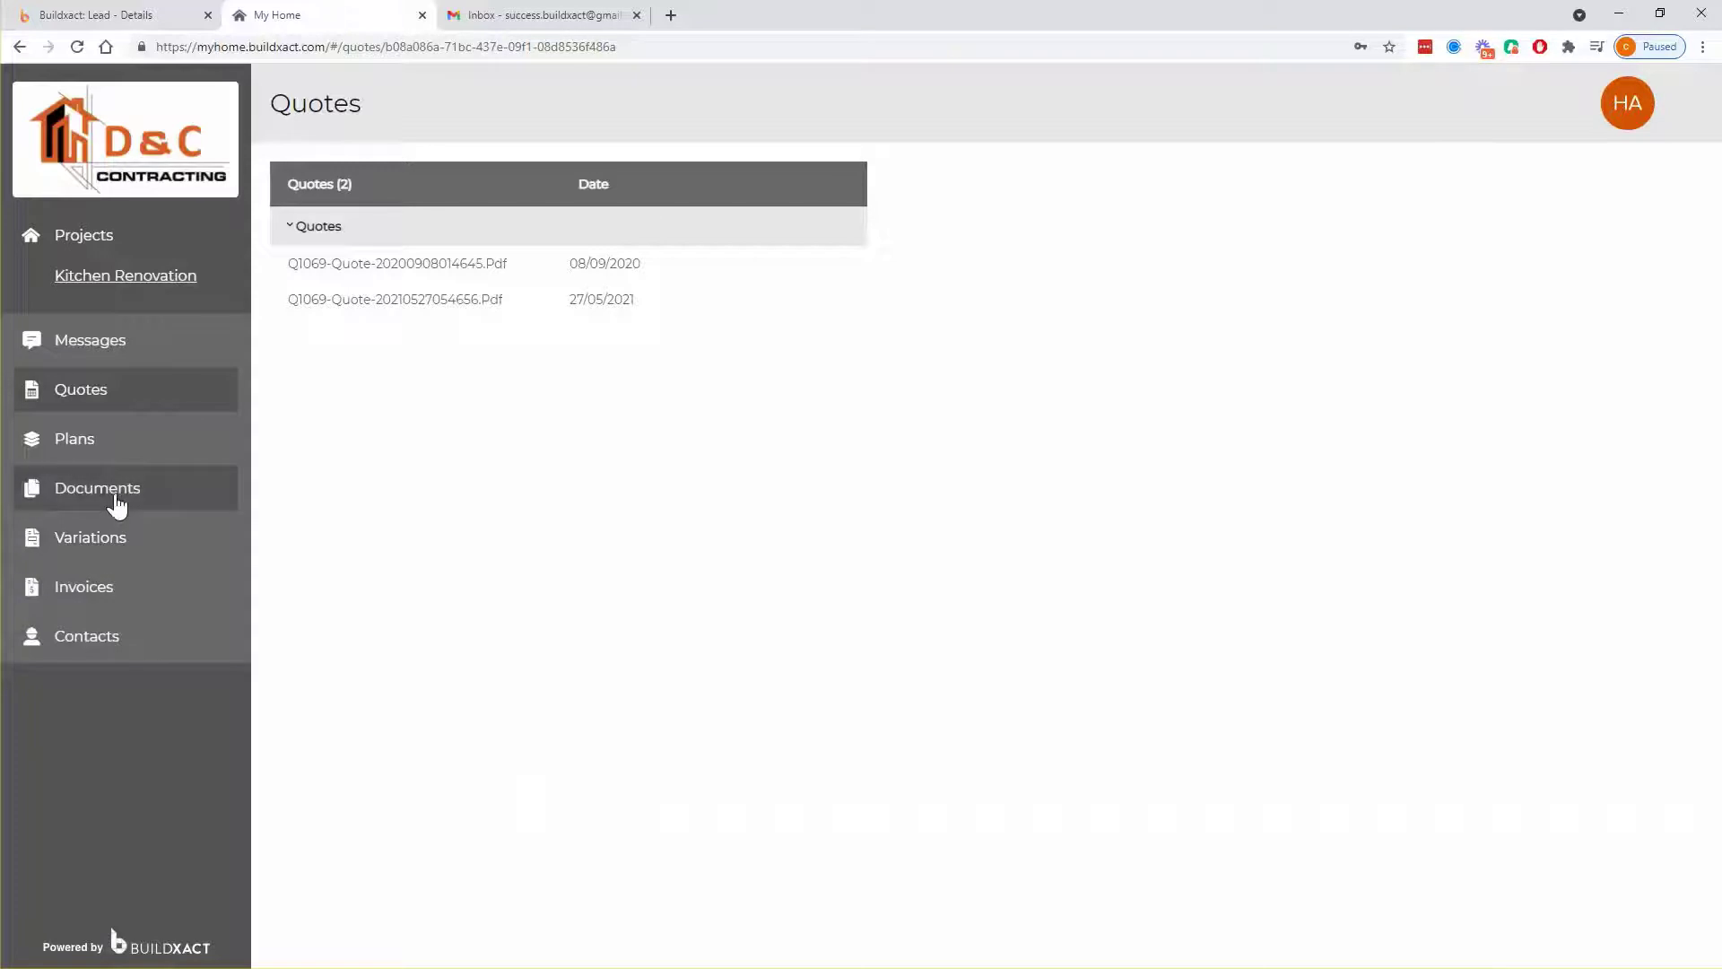
left_click(123, 13)
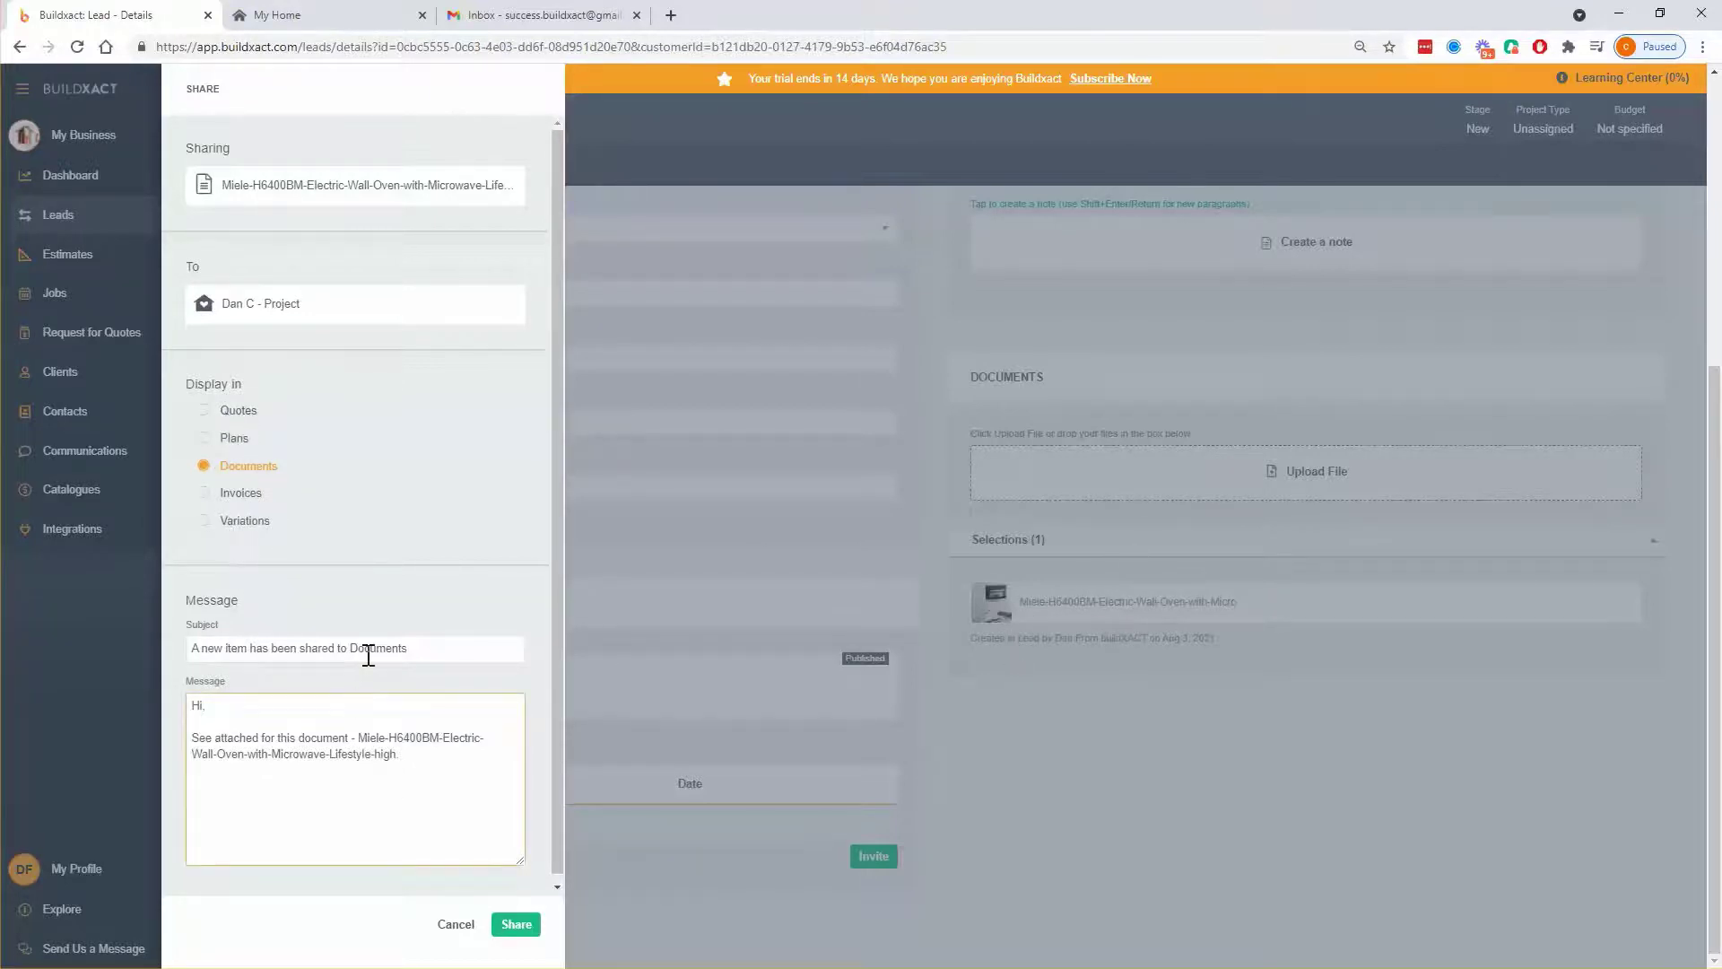
- Replace the share subject with 'Selections'
left_click_drag(401, 649, 200, 648)
key("BackSpace")
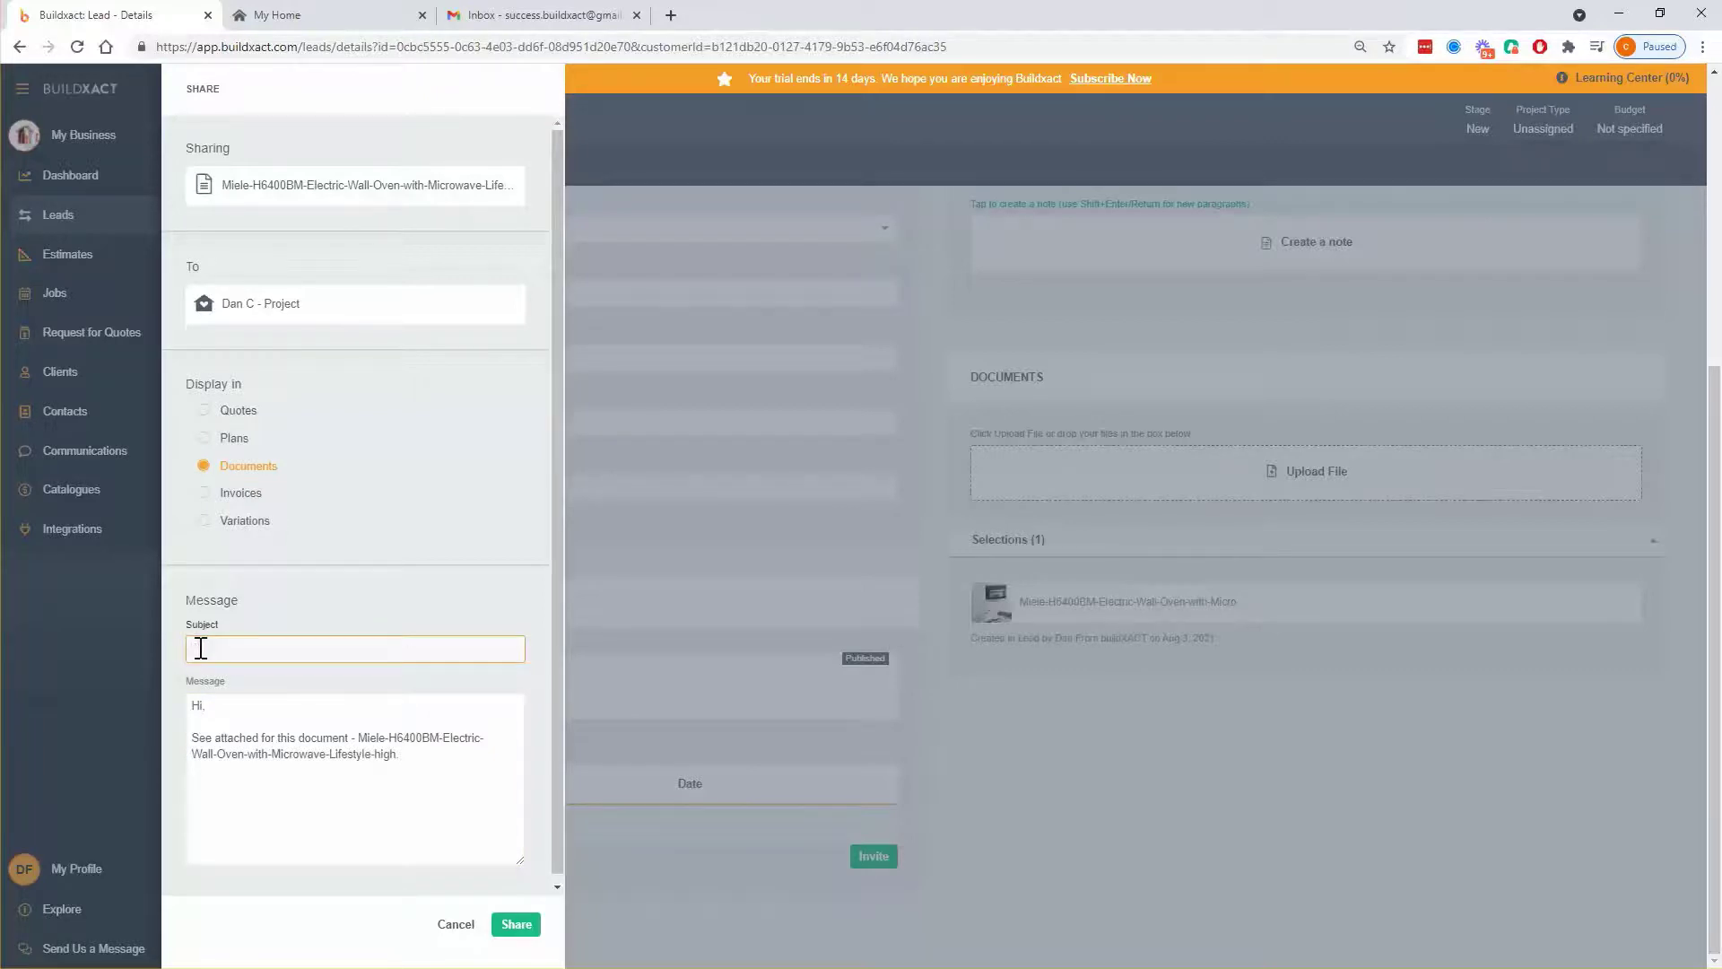
type("Selection")
left_click_drag(183, 594, 383, 779)
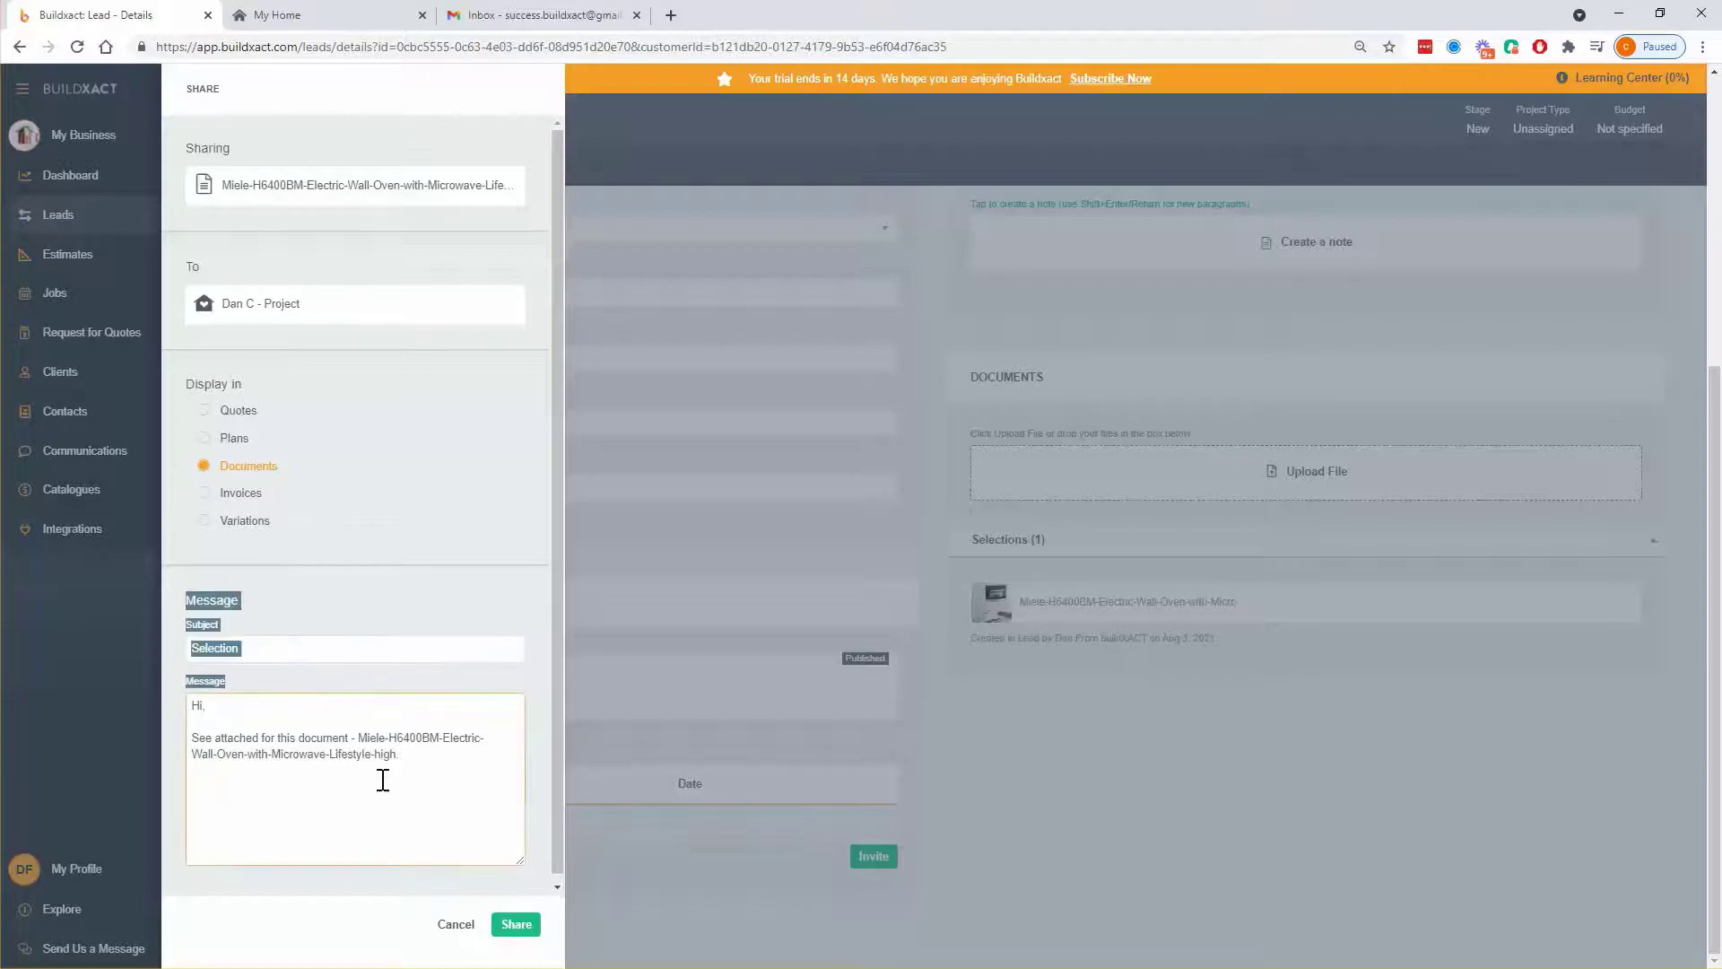
left_click(266, 647)
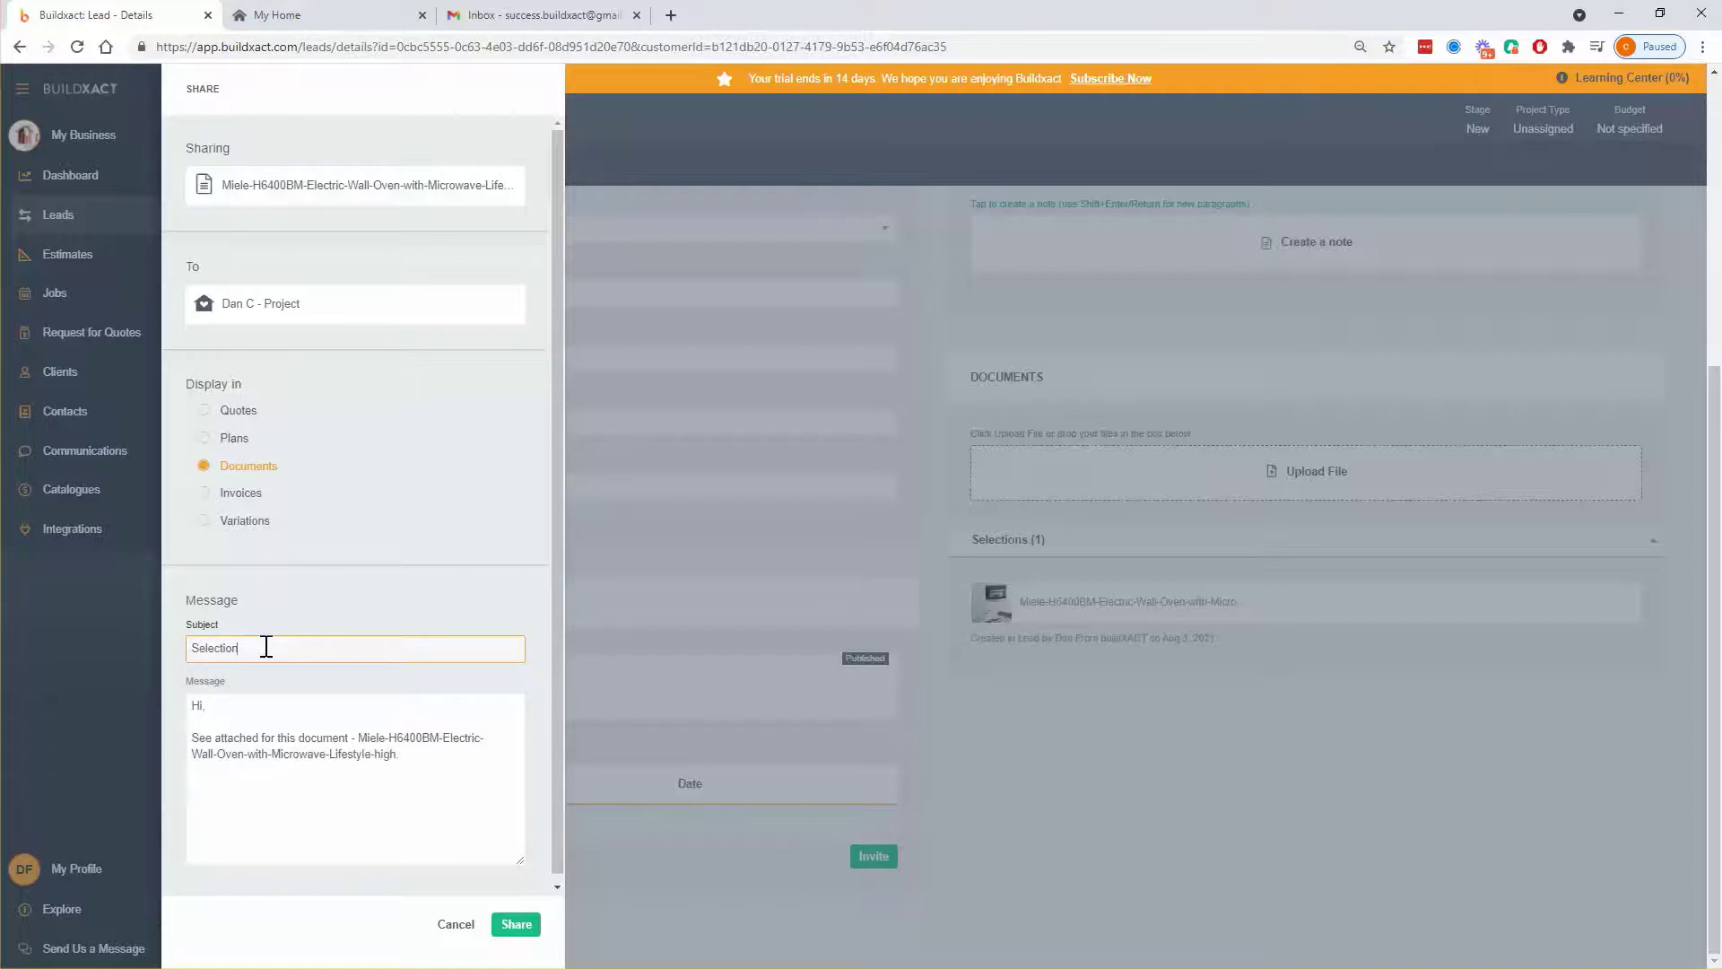
type("s")
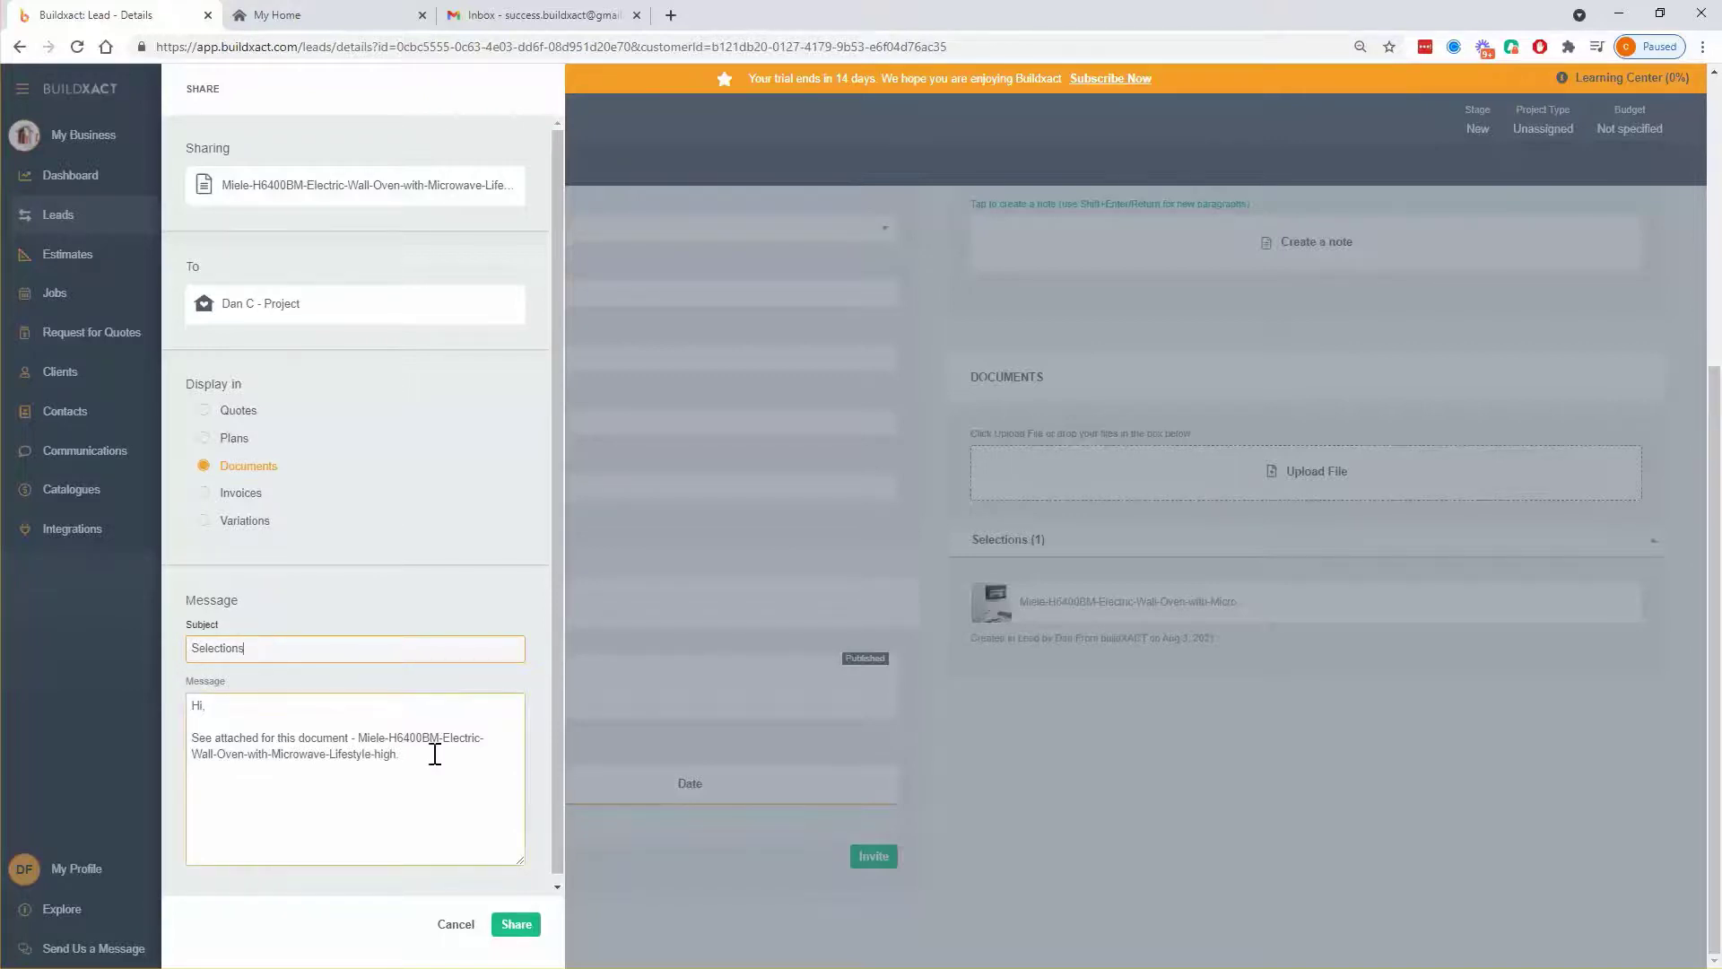
- Write the message 'Here is the oven we were talking baoutb' and confirm sharing
left_click_drag(434, 754, 168, 695)
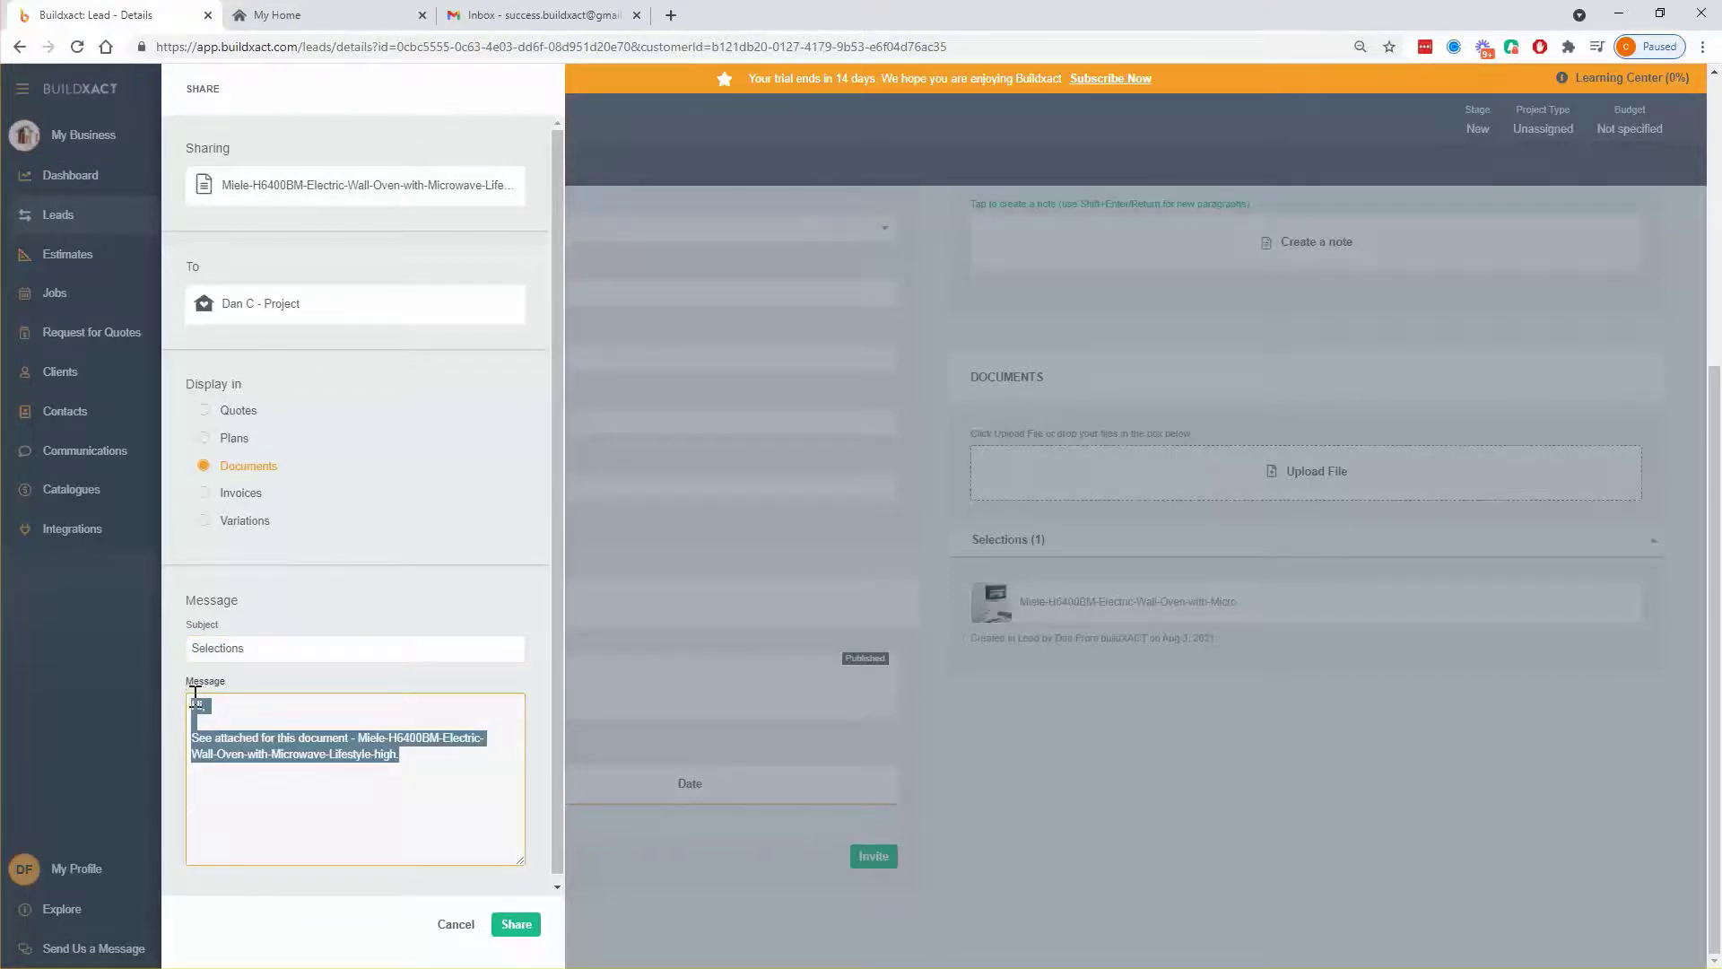
type("Here is th")
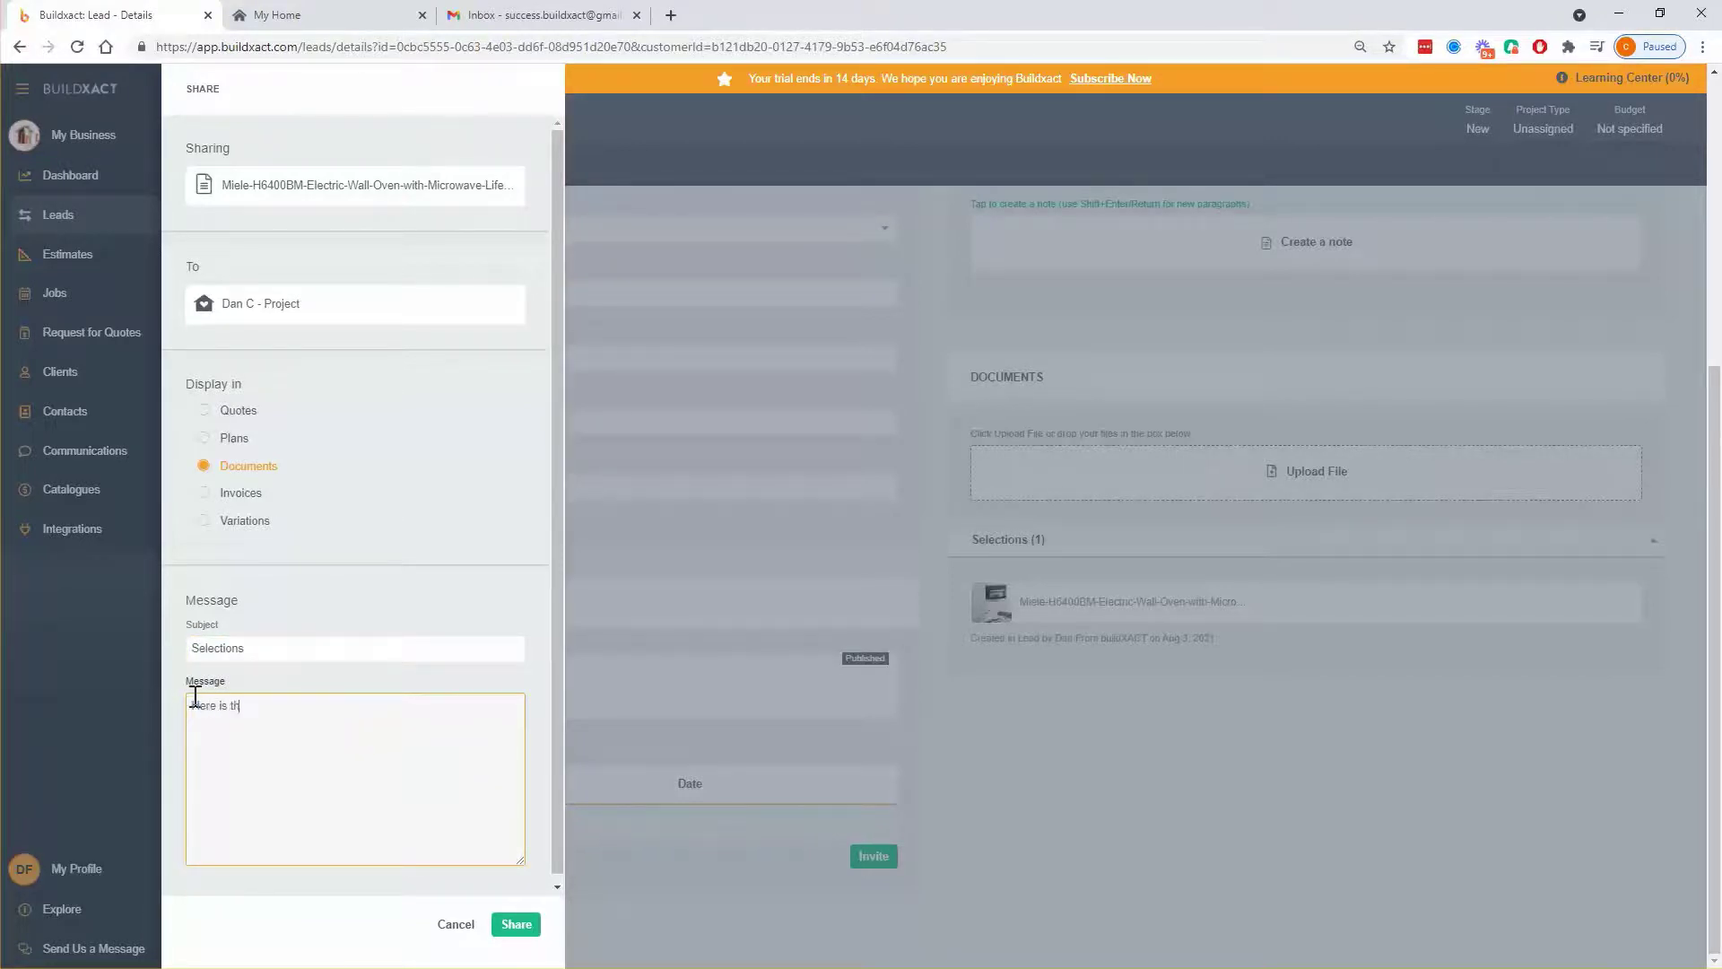
type("e oven we were talking baoutb")
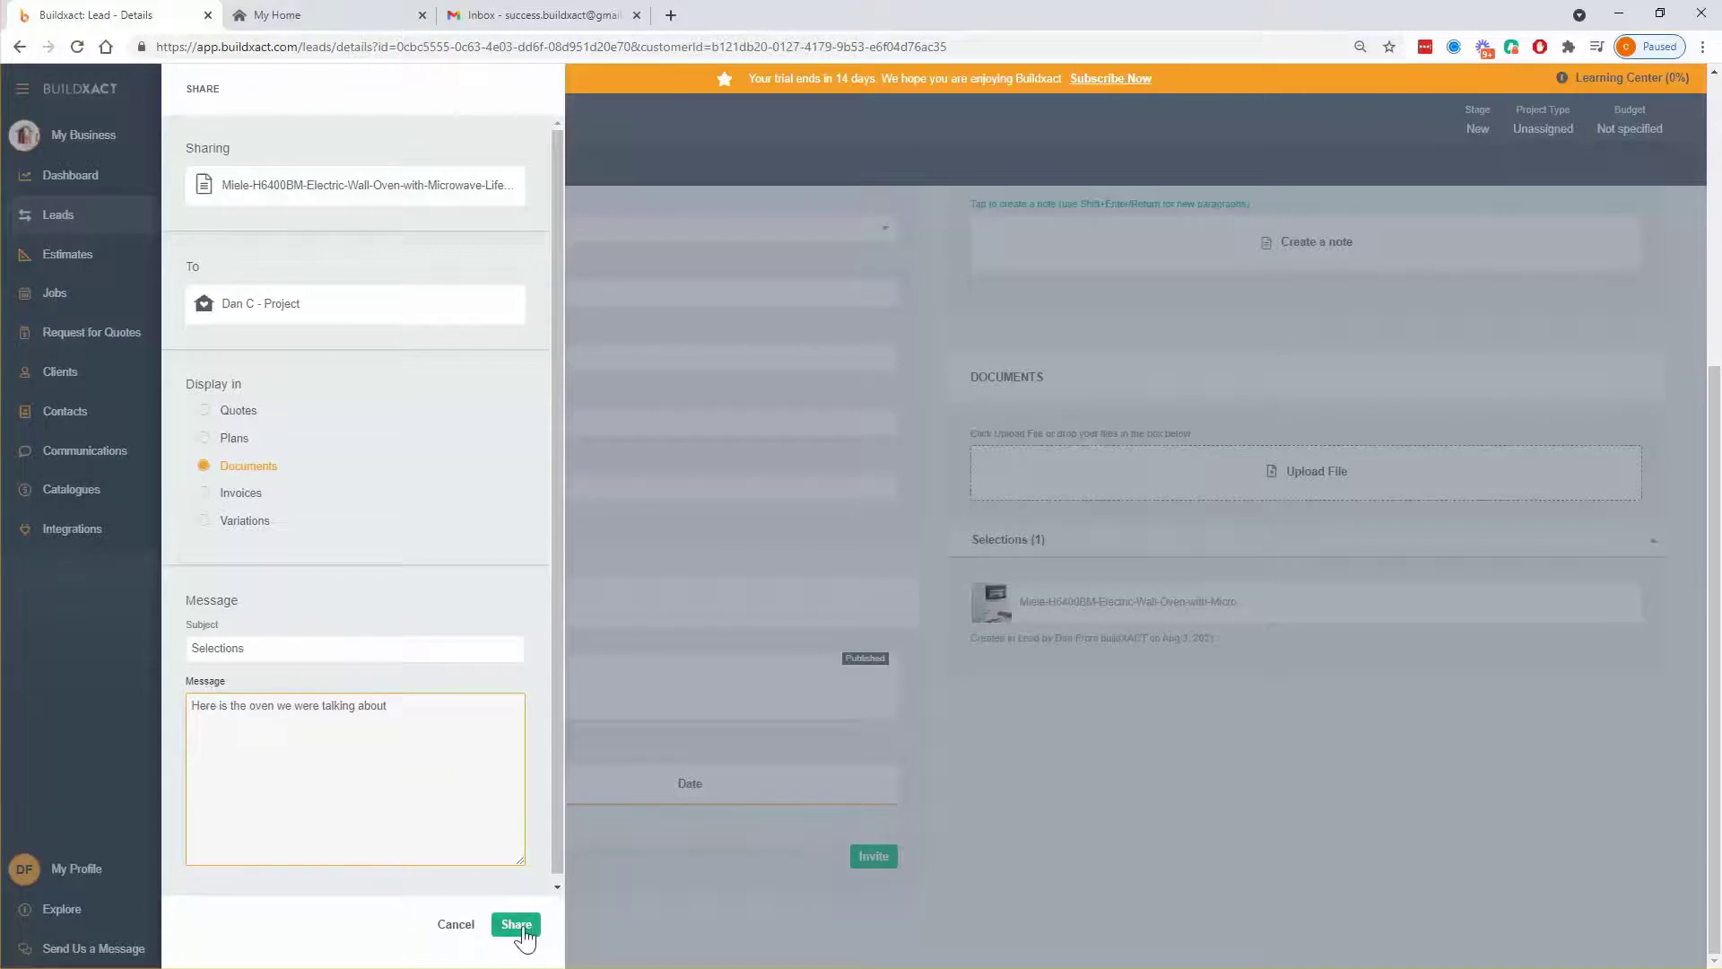
left_click(518, 925)
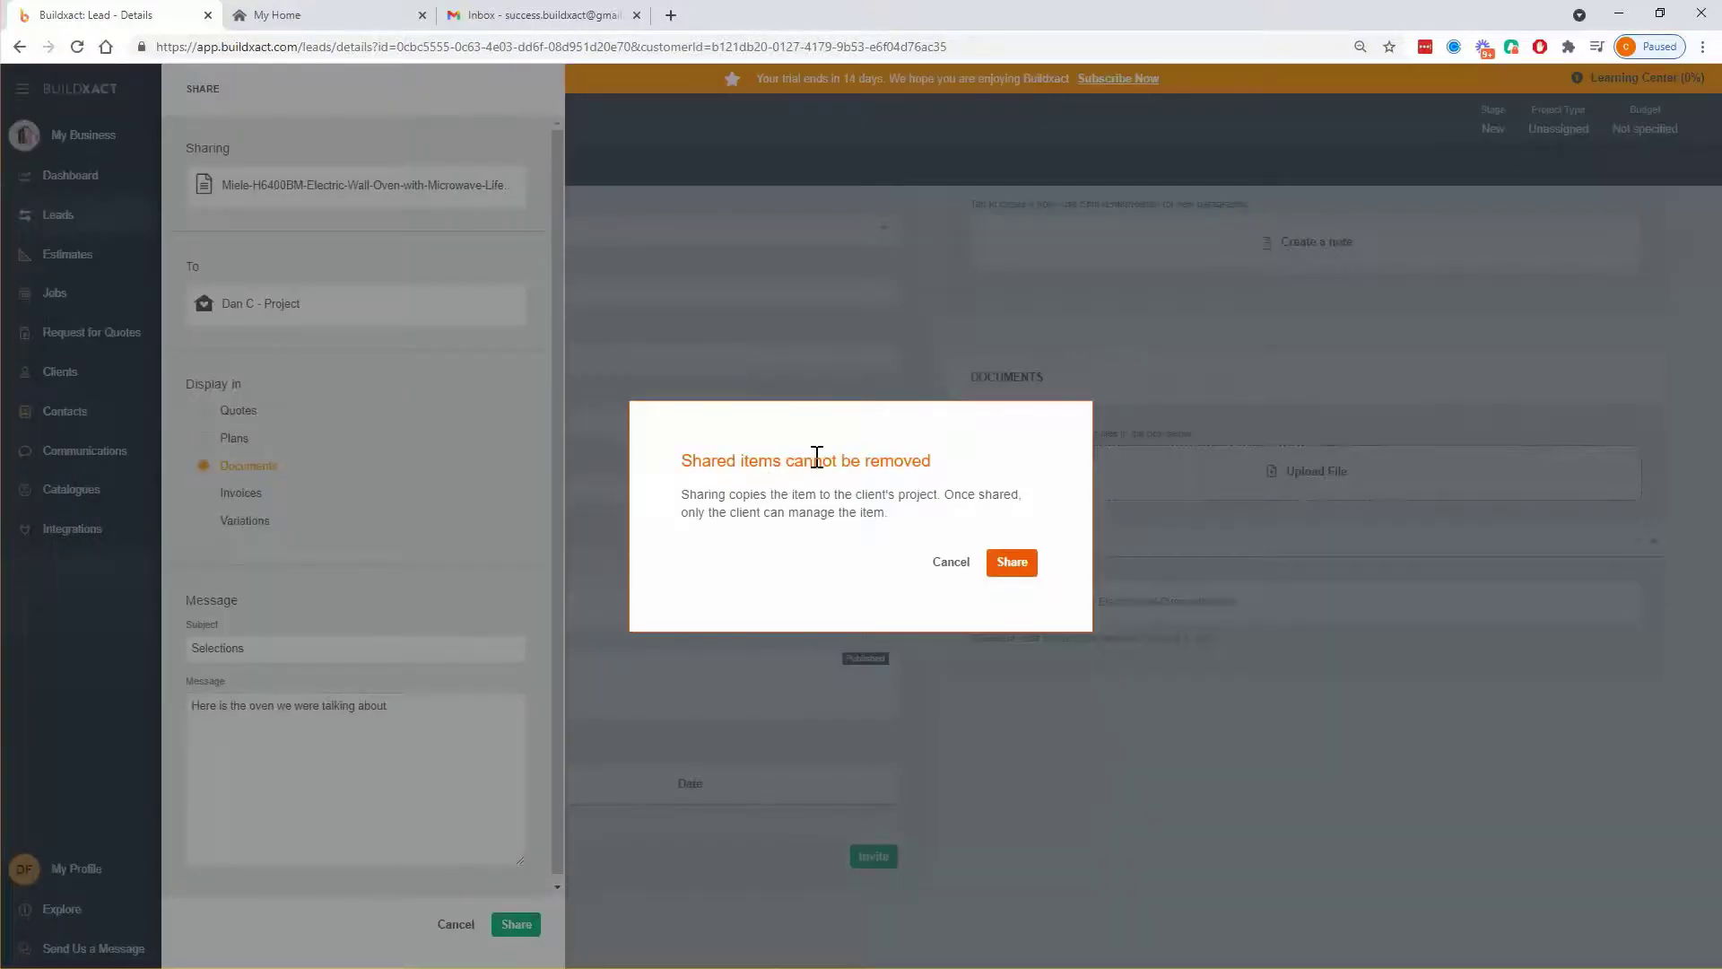
left_click(1003, 565)
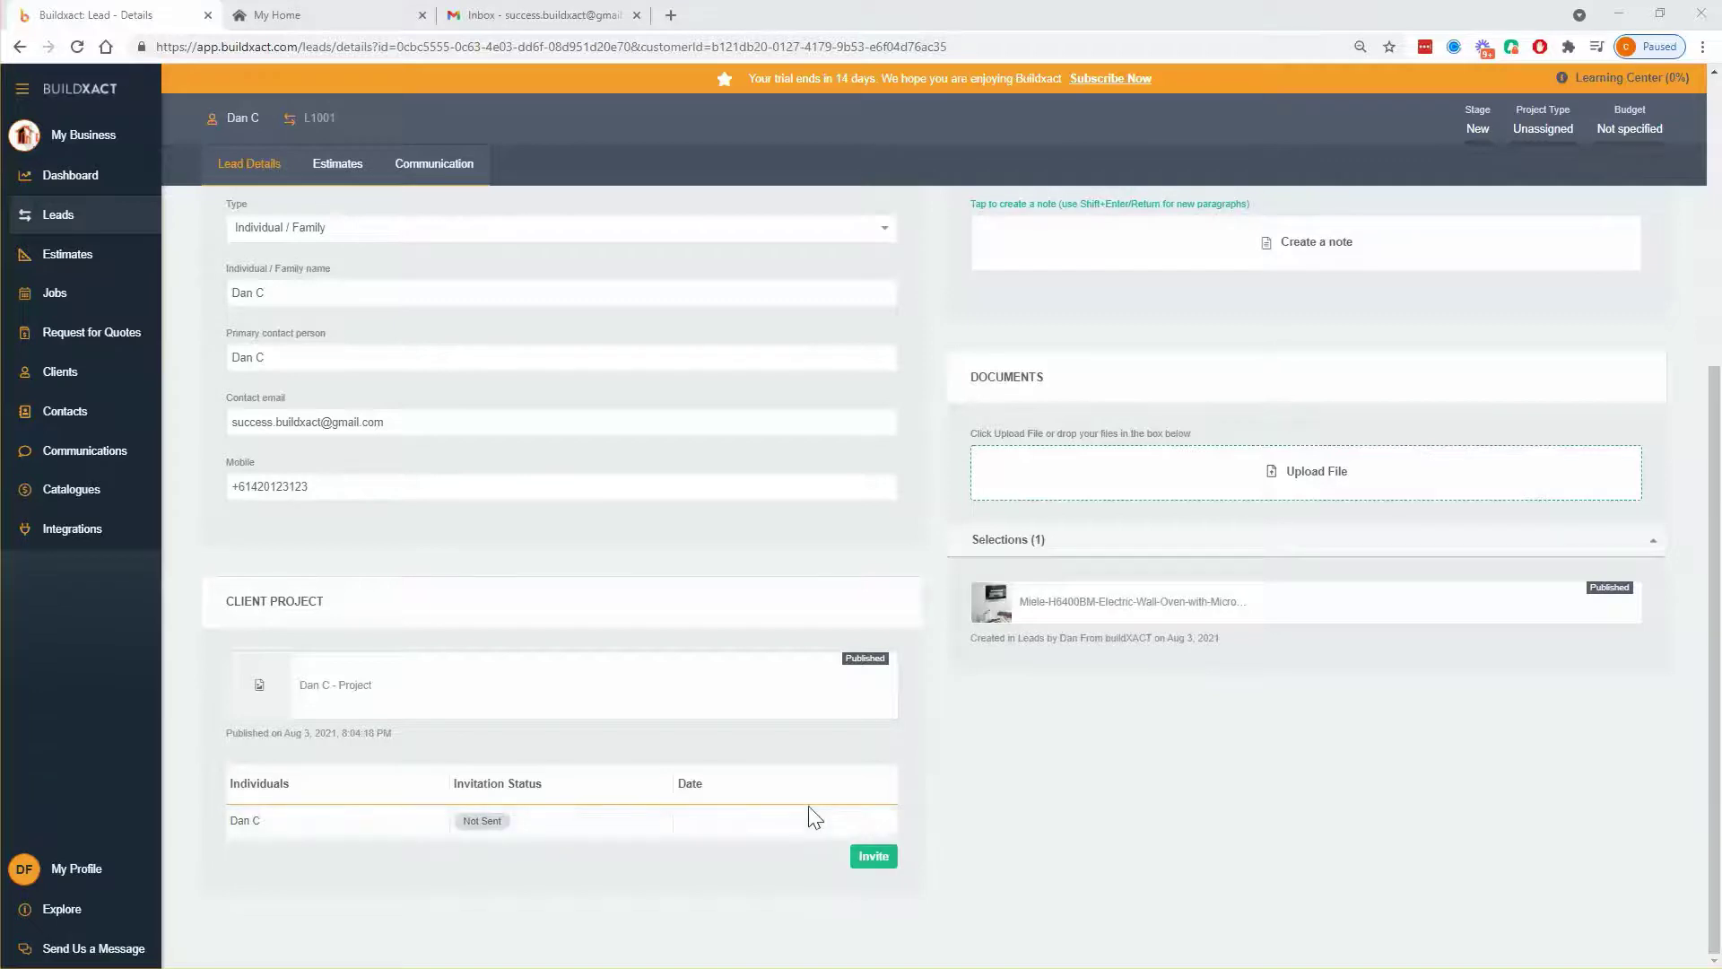
left_click(871, 859)
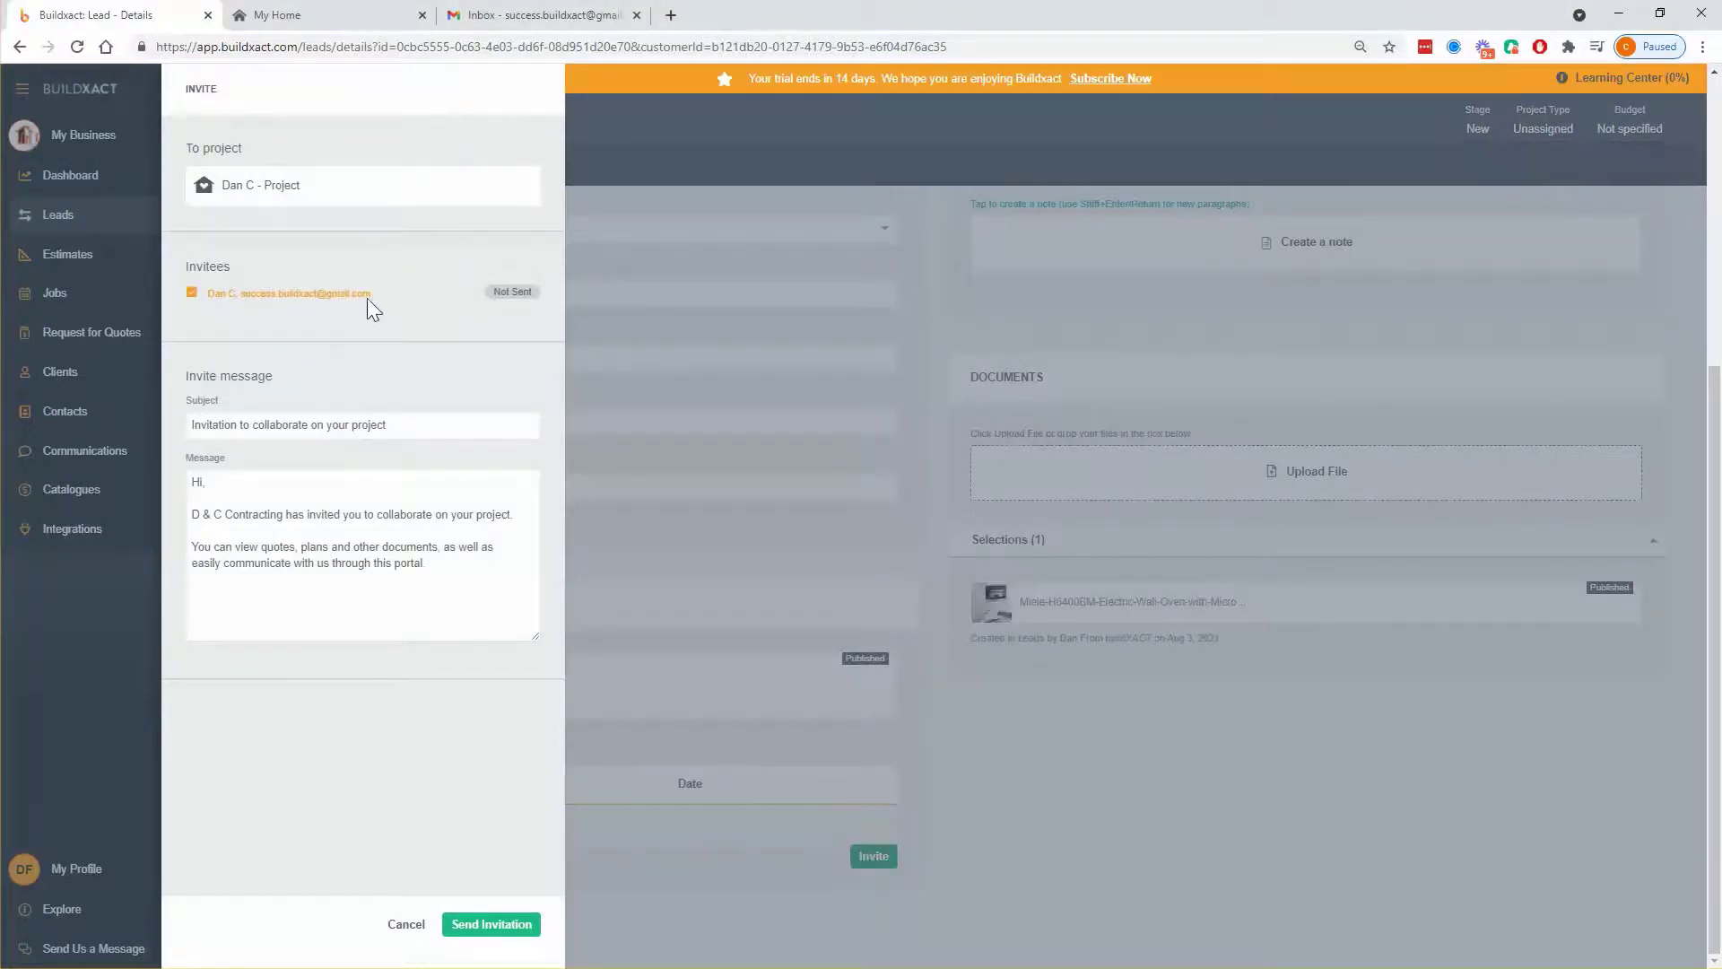
left_click_drag(379, 294, 207, 291)
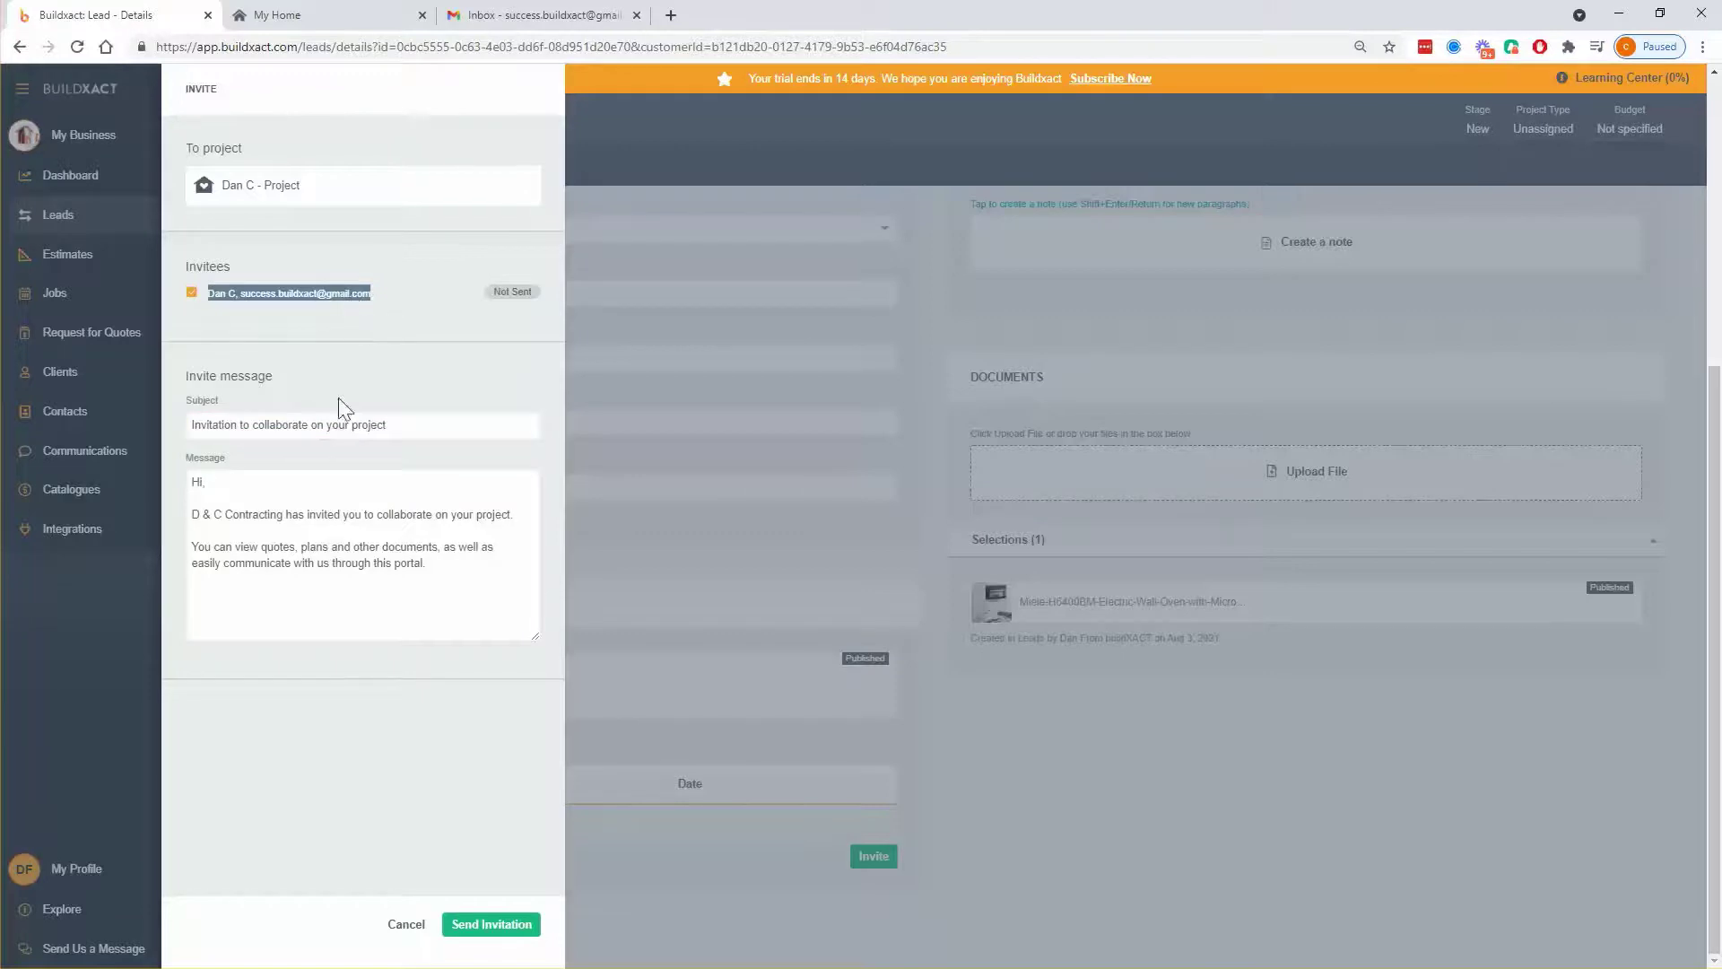
left_click(291, 427)
left_click_drag(407, 424, 186, 426)
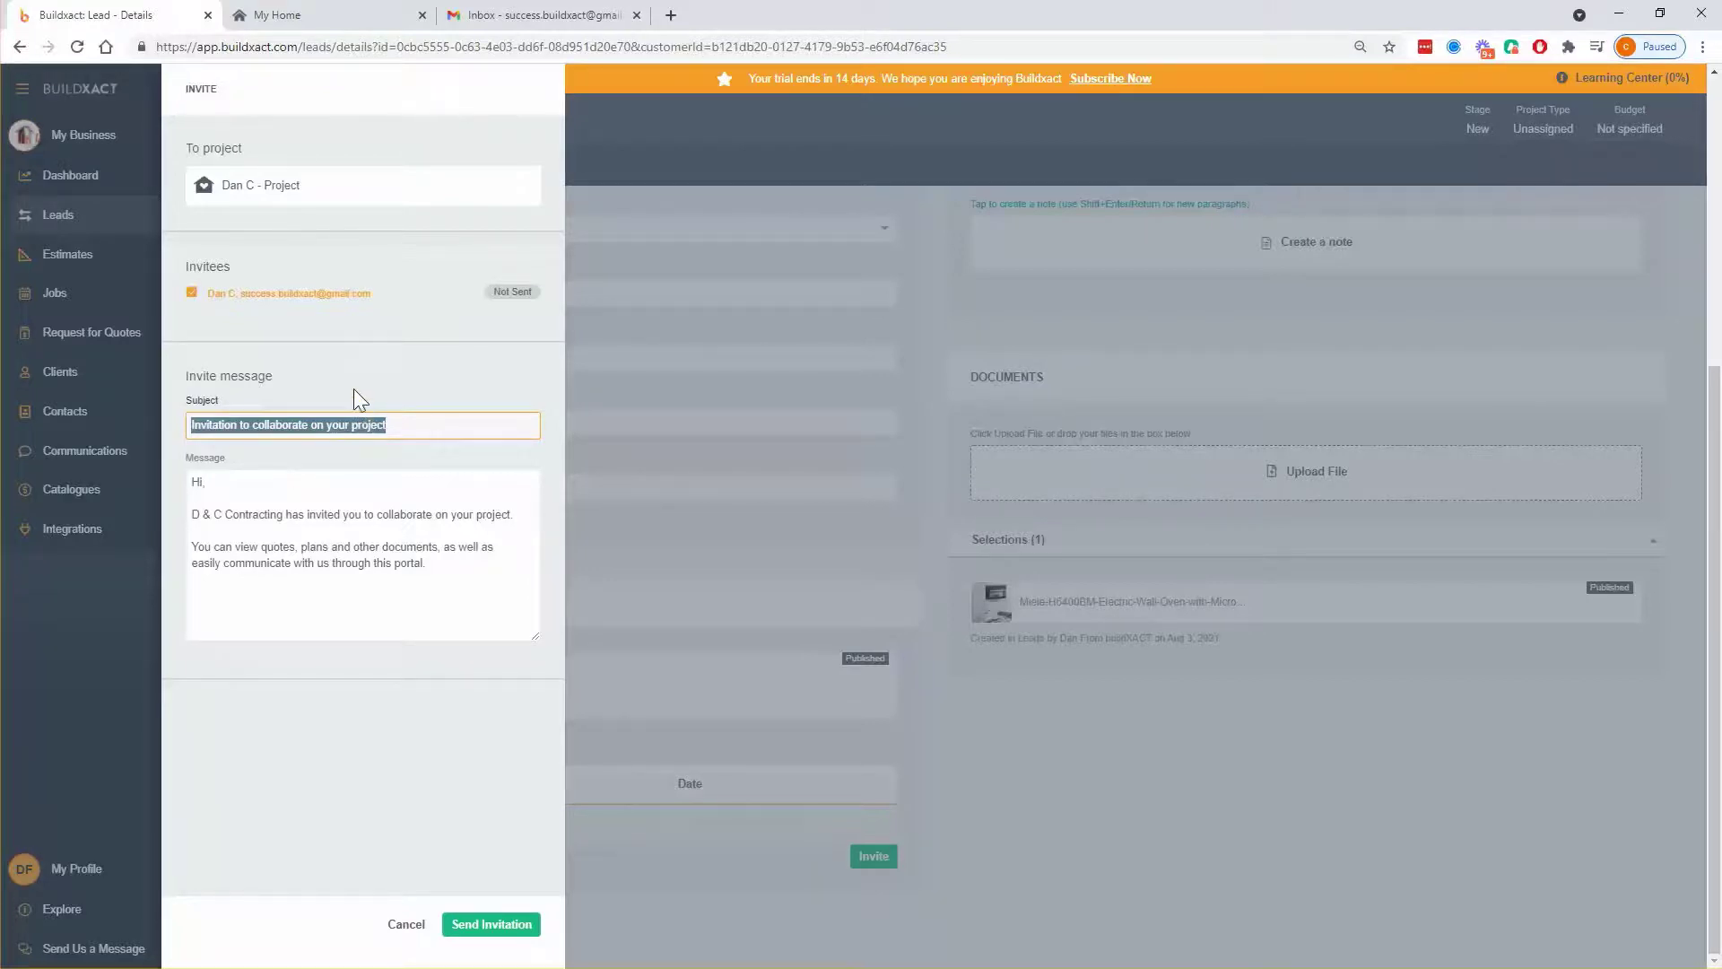
left_click(327, 319)
left_click_drag(395, 293, 224, 293)
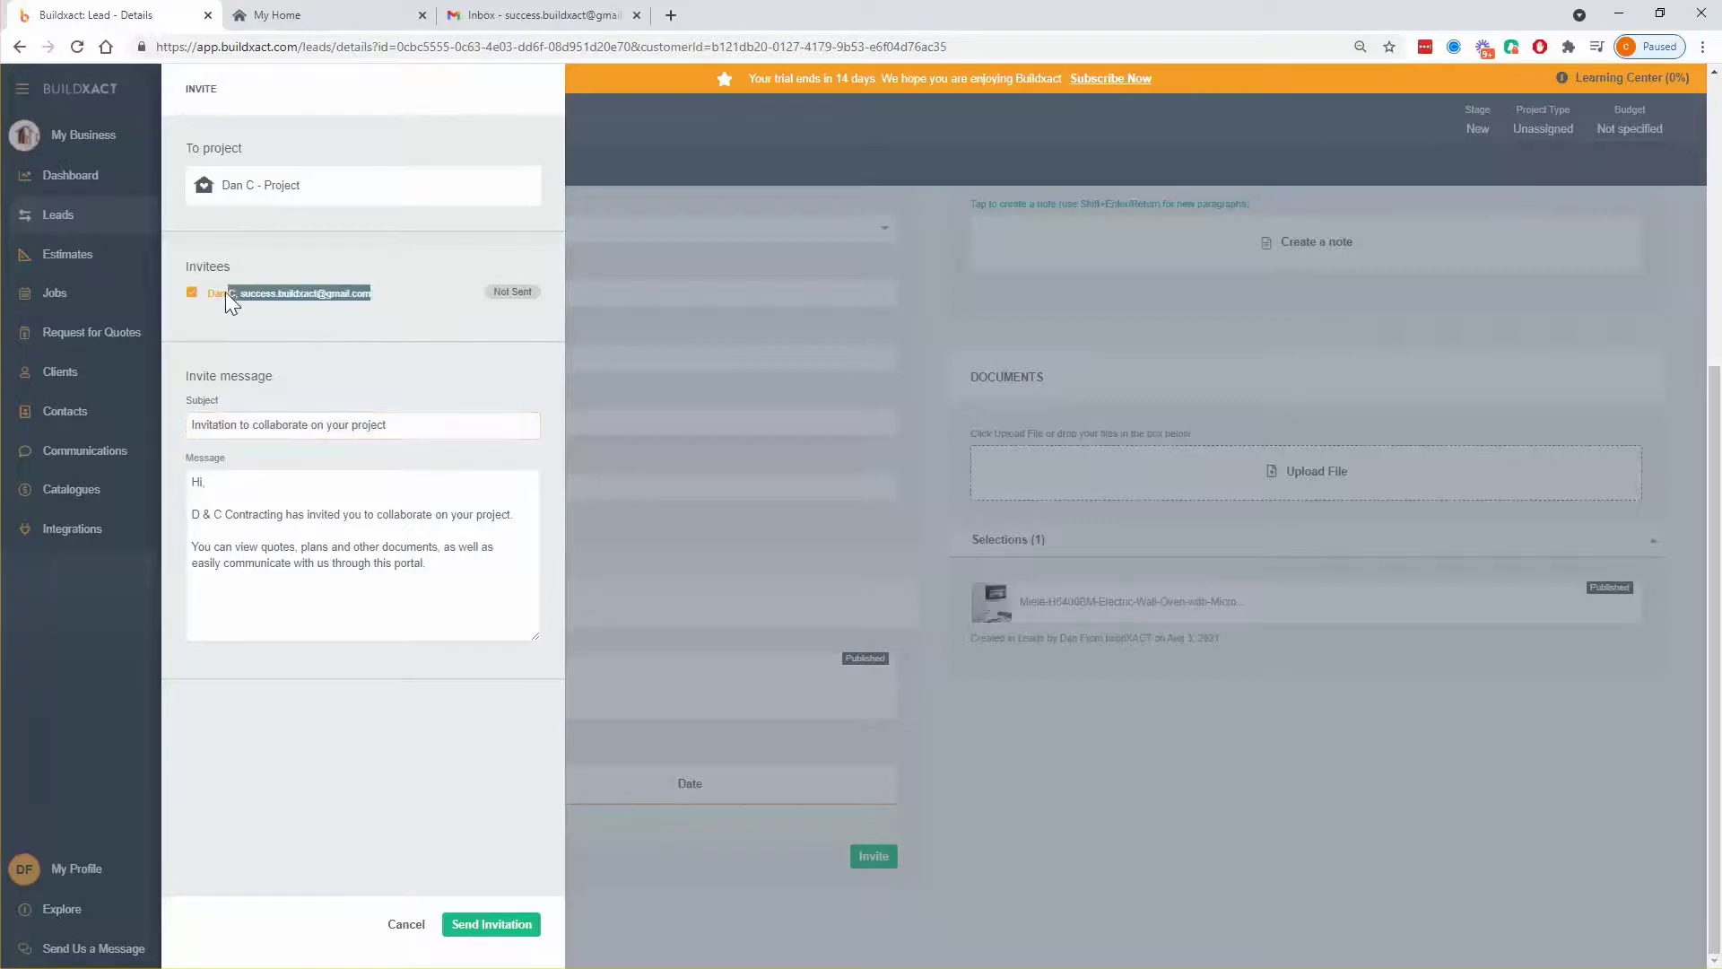
left_click(272, 318)
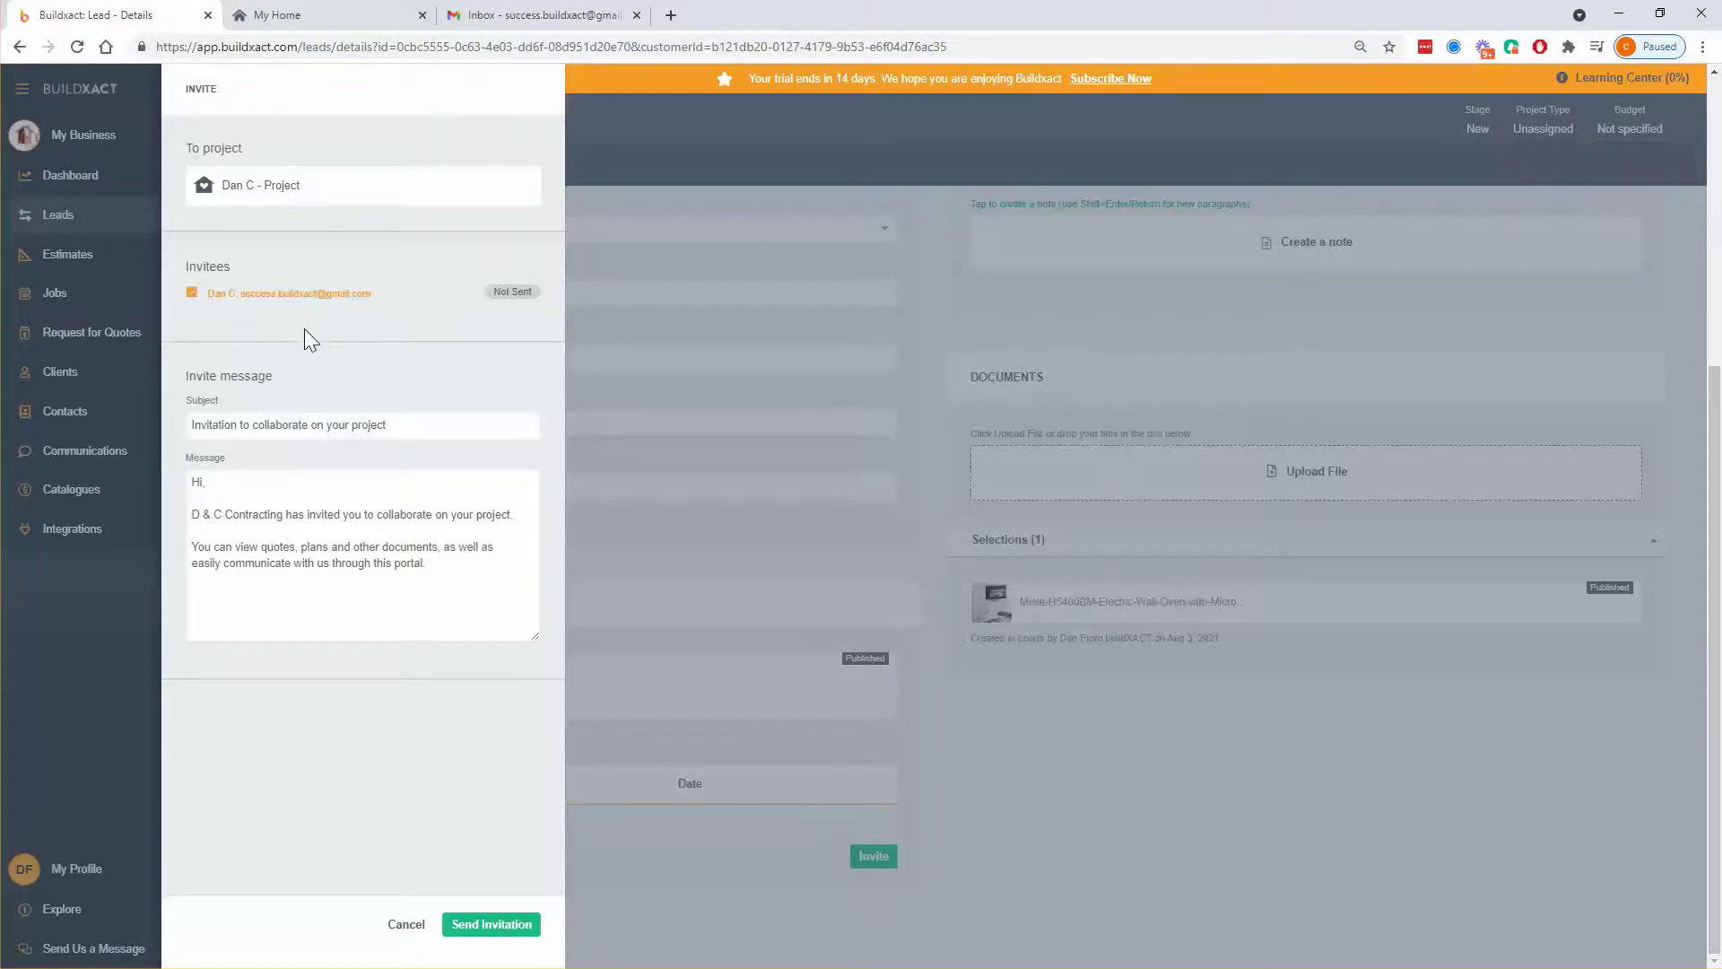
left_click(354, 486)
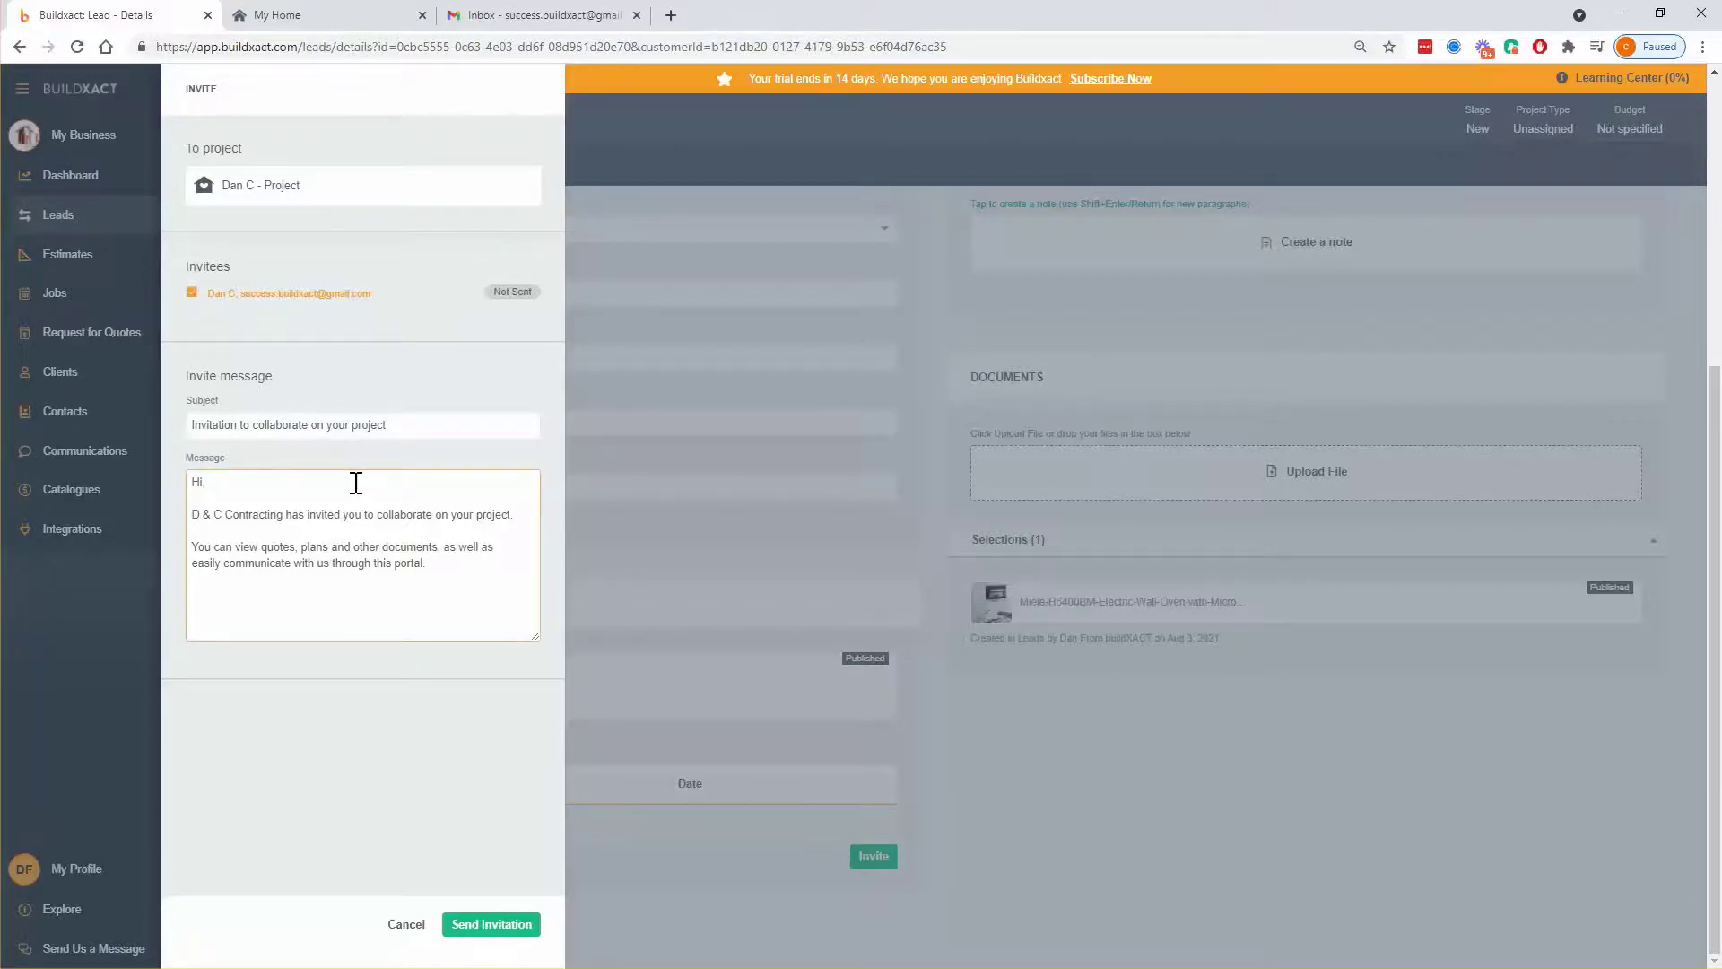
left_click(357, 668)
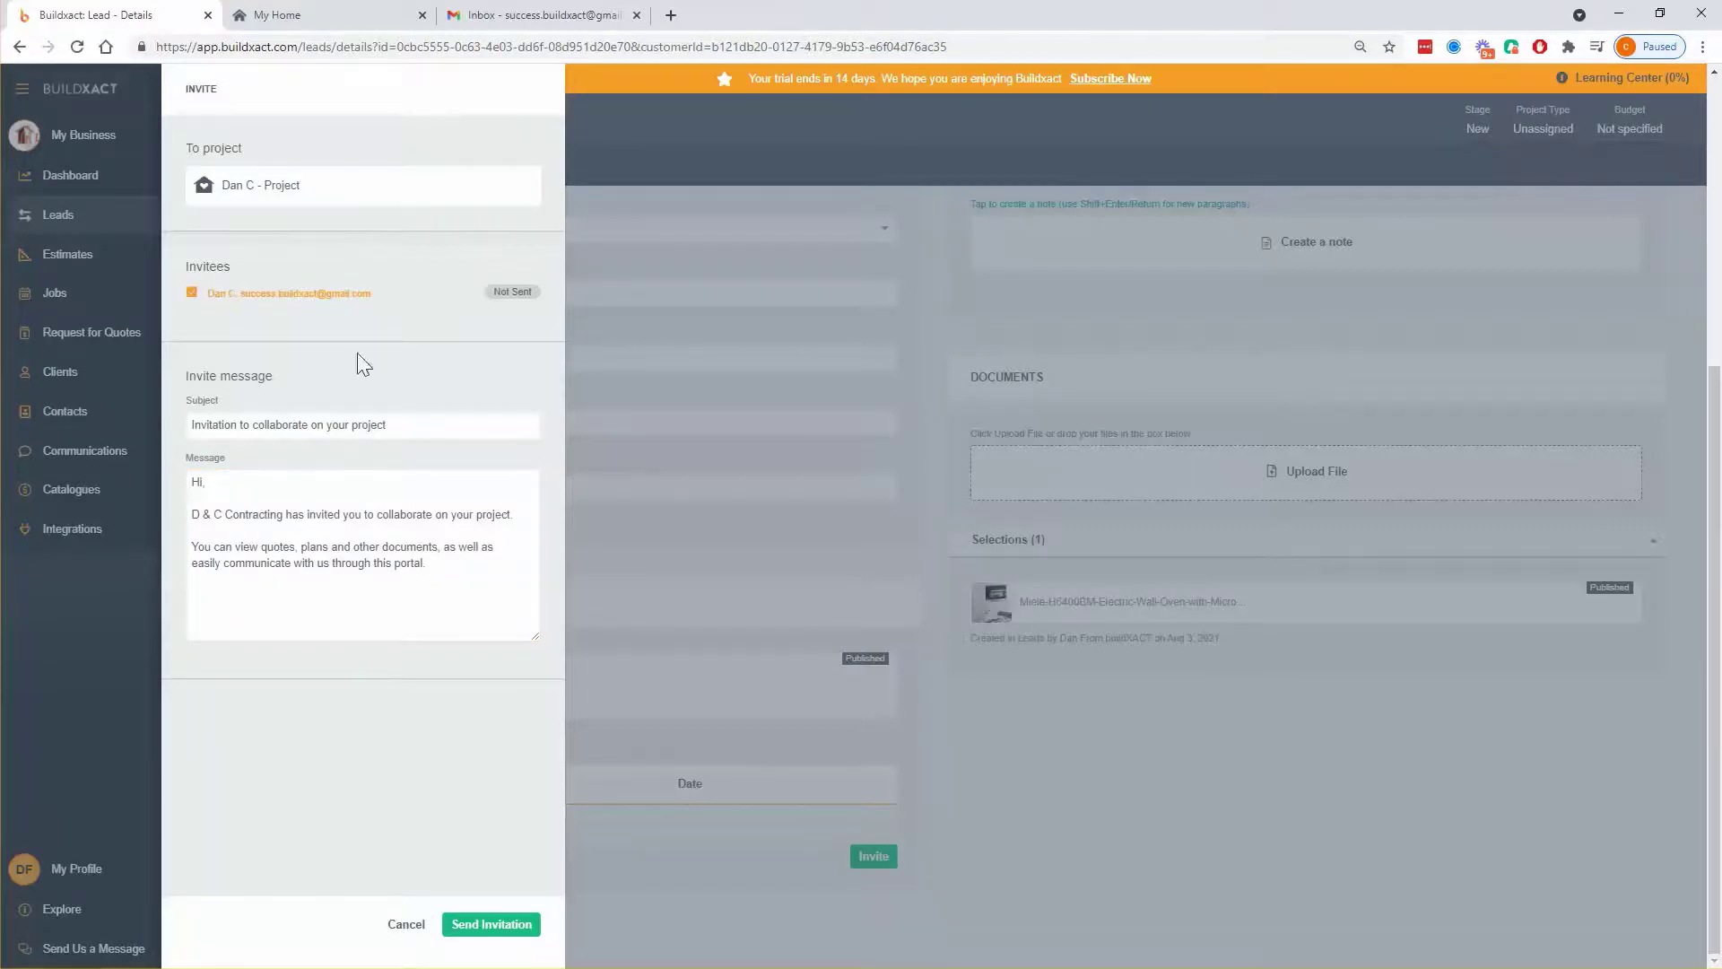
left_click(407, 927)
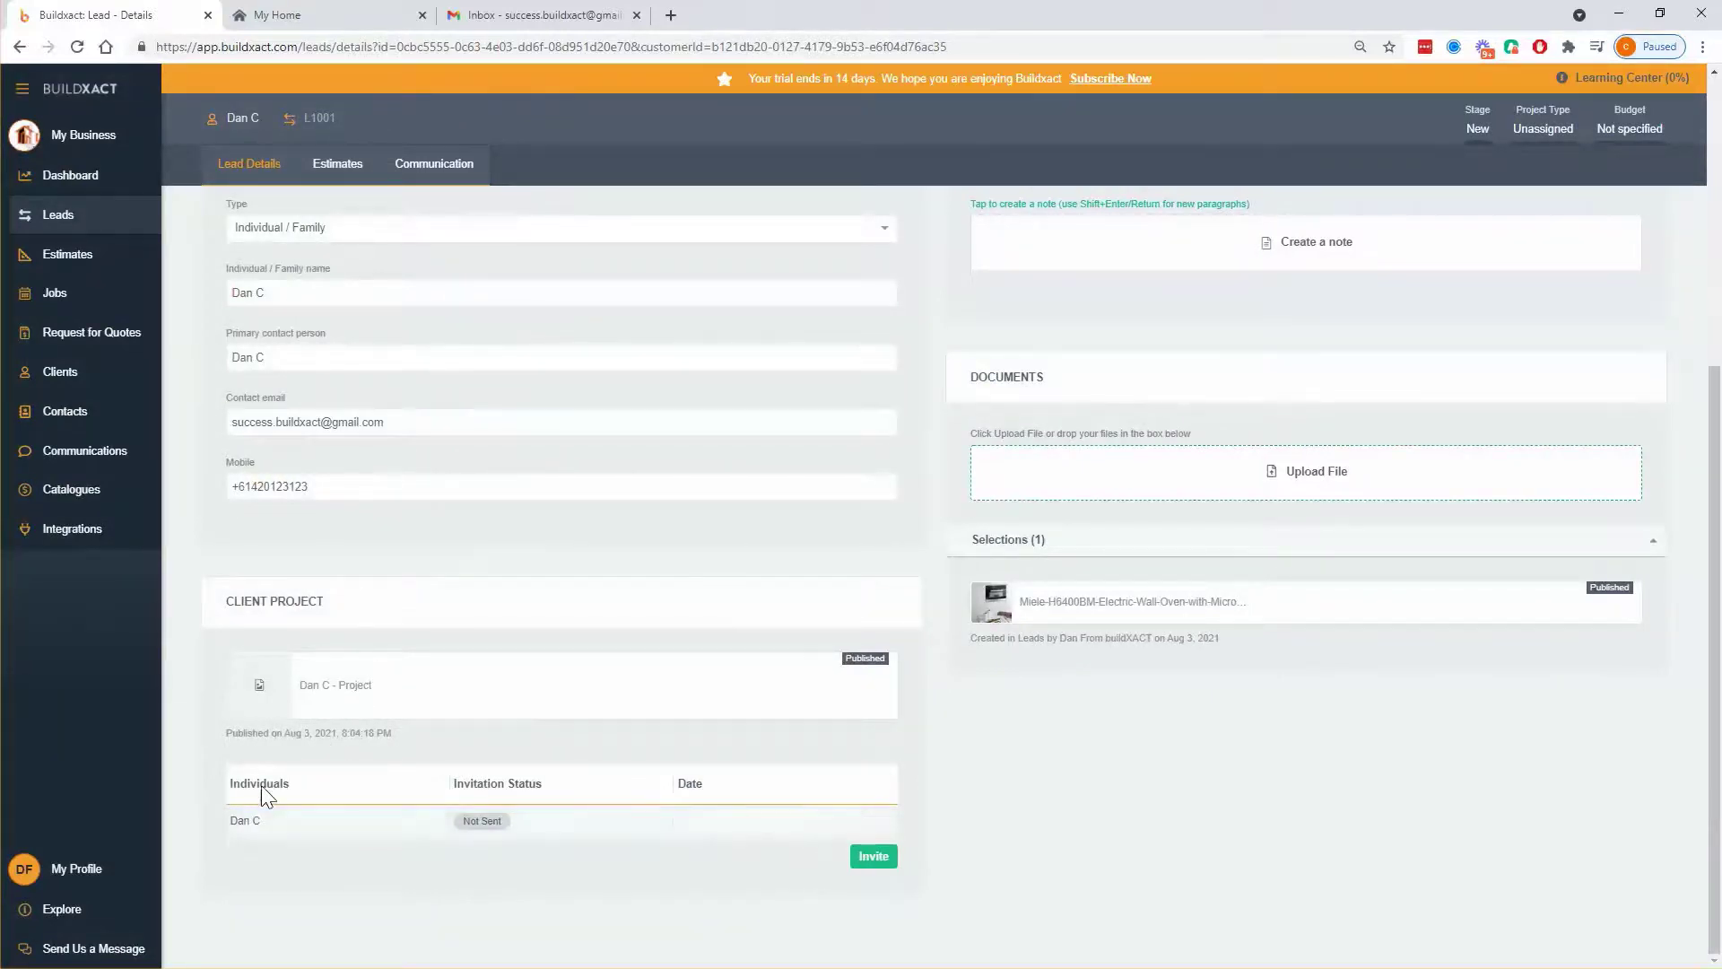
- Open lead L1001's client record to view its created date, contact details and individuals
scroll(384, 539, "up", 2)
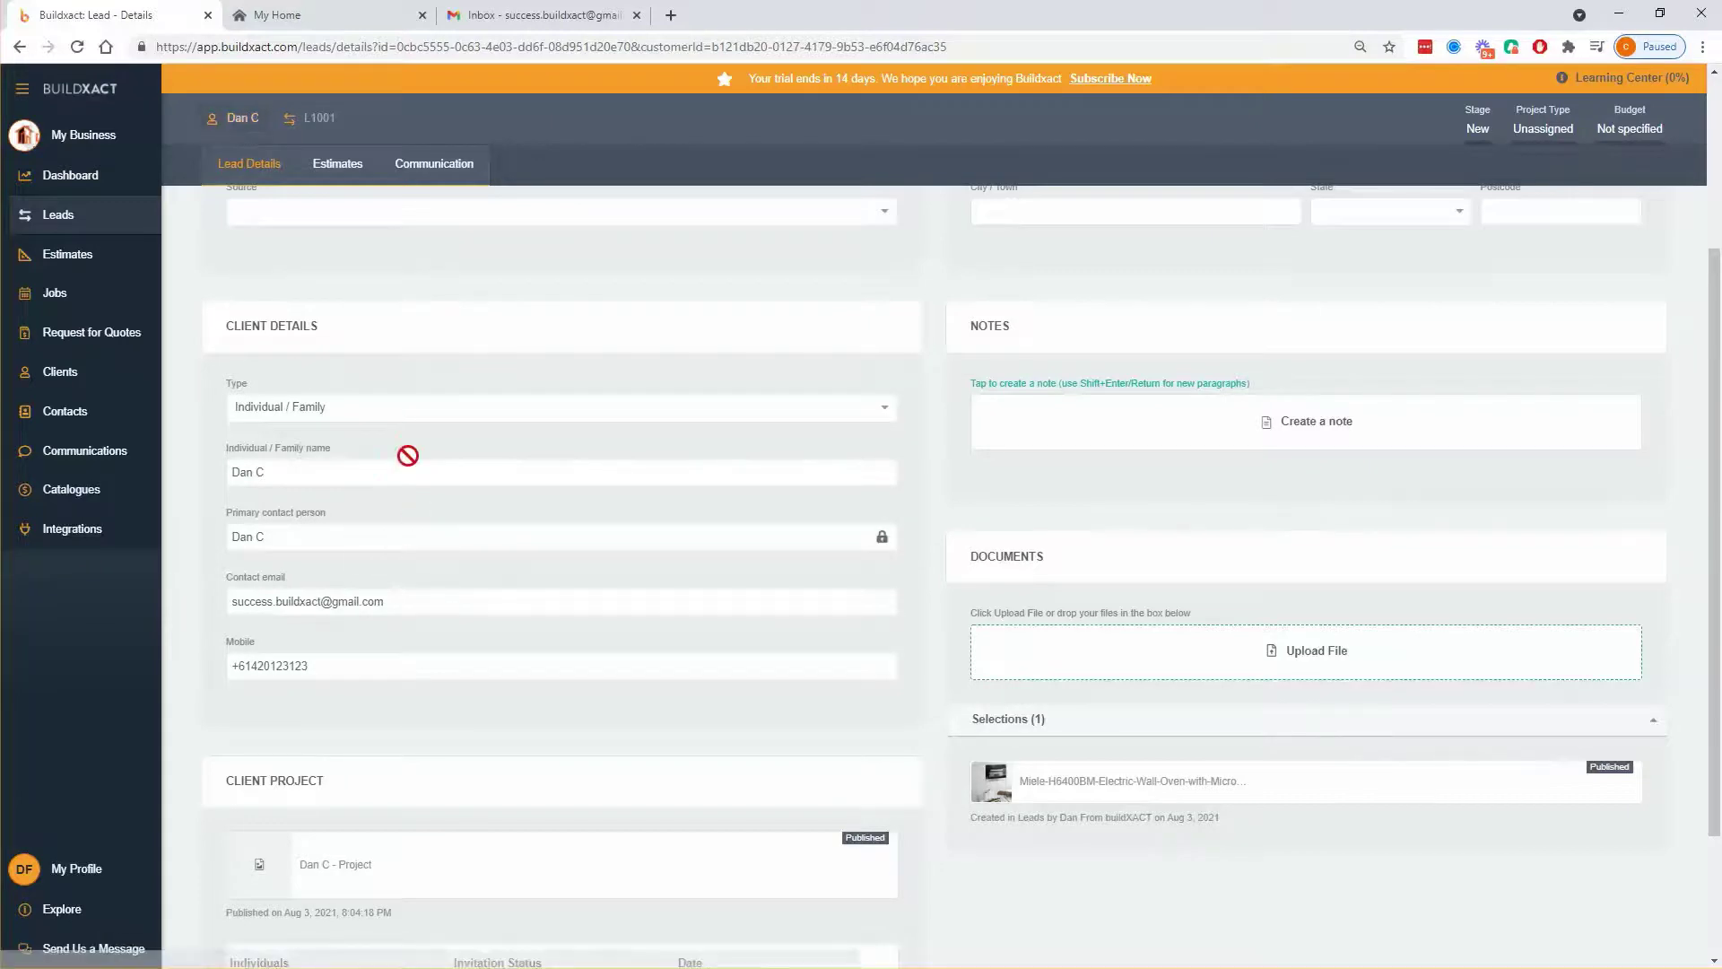
left_click(230, 120)
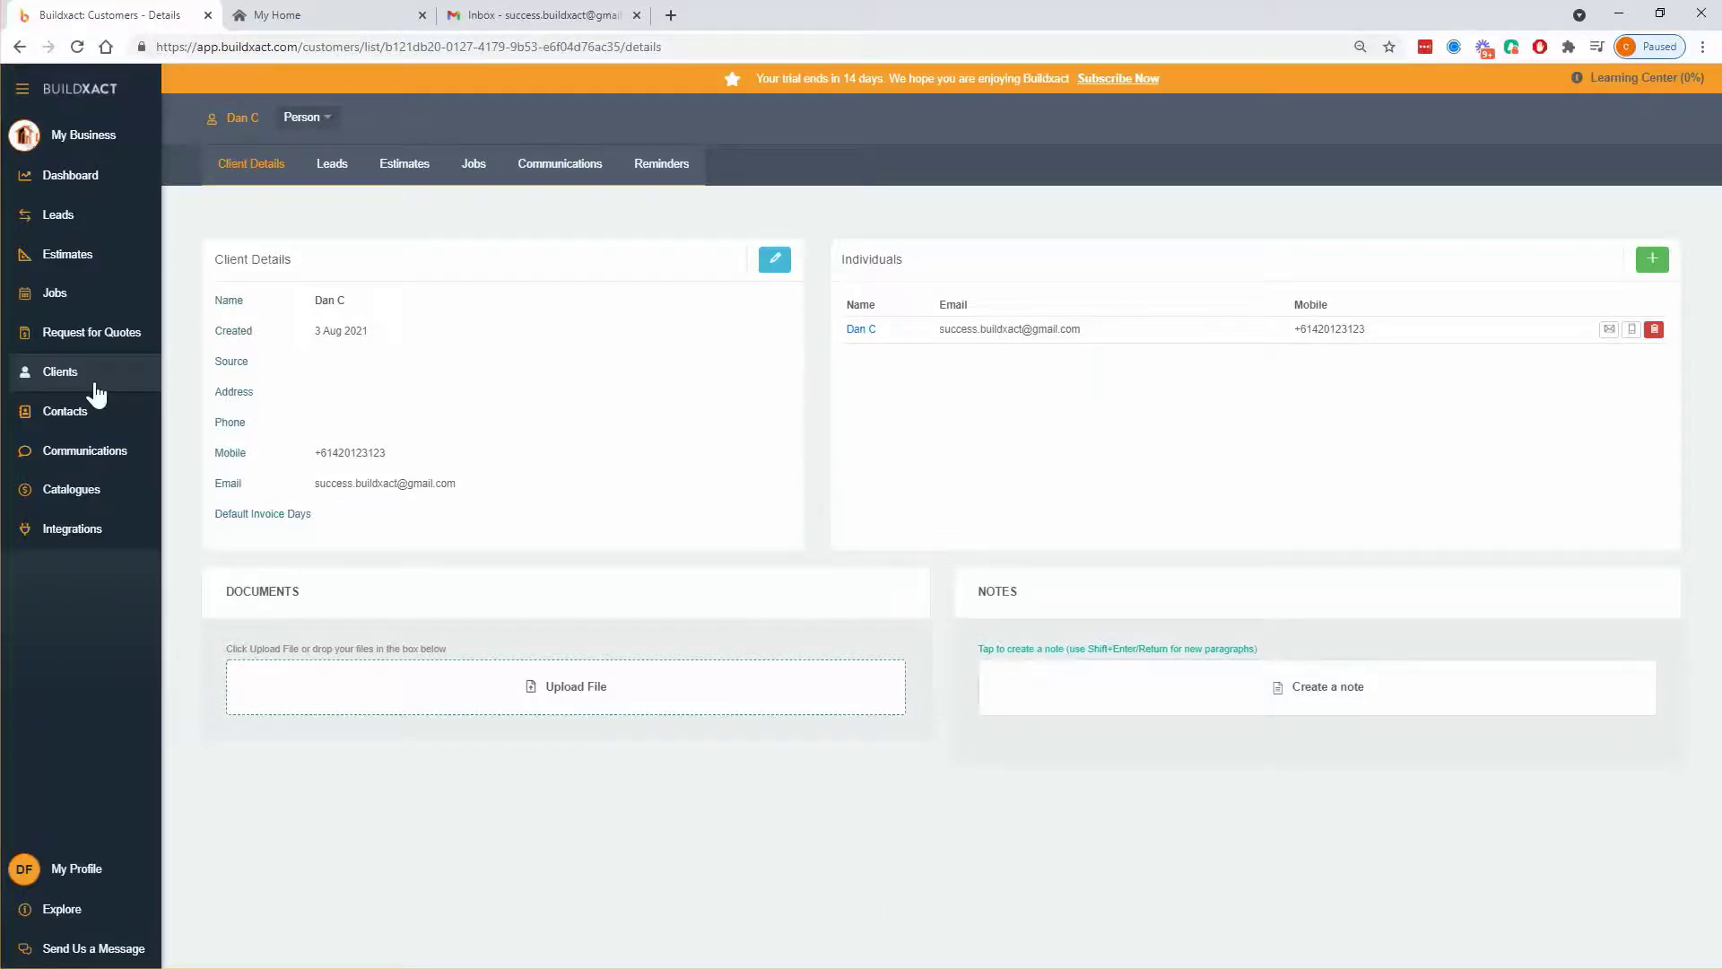
- Add a new individual with the contact's name, e-mail and mobile number, then save
left_click(1653, 260)
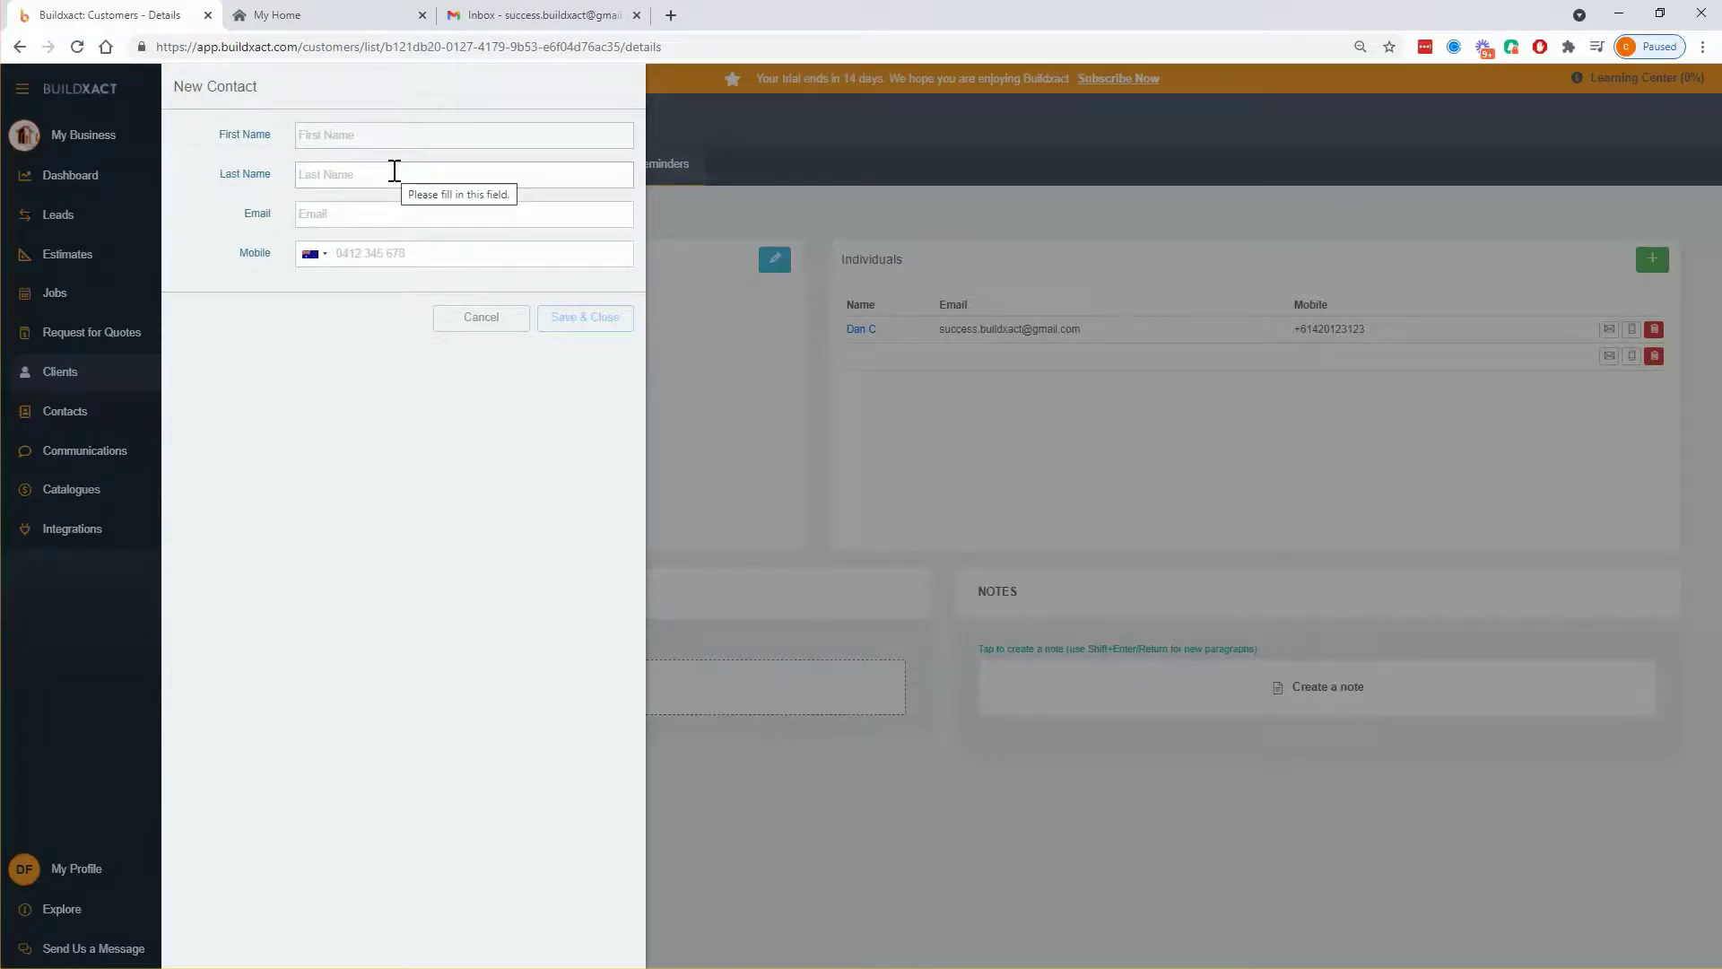
type("Mrs")
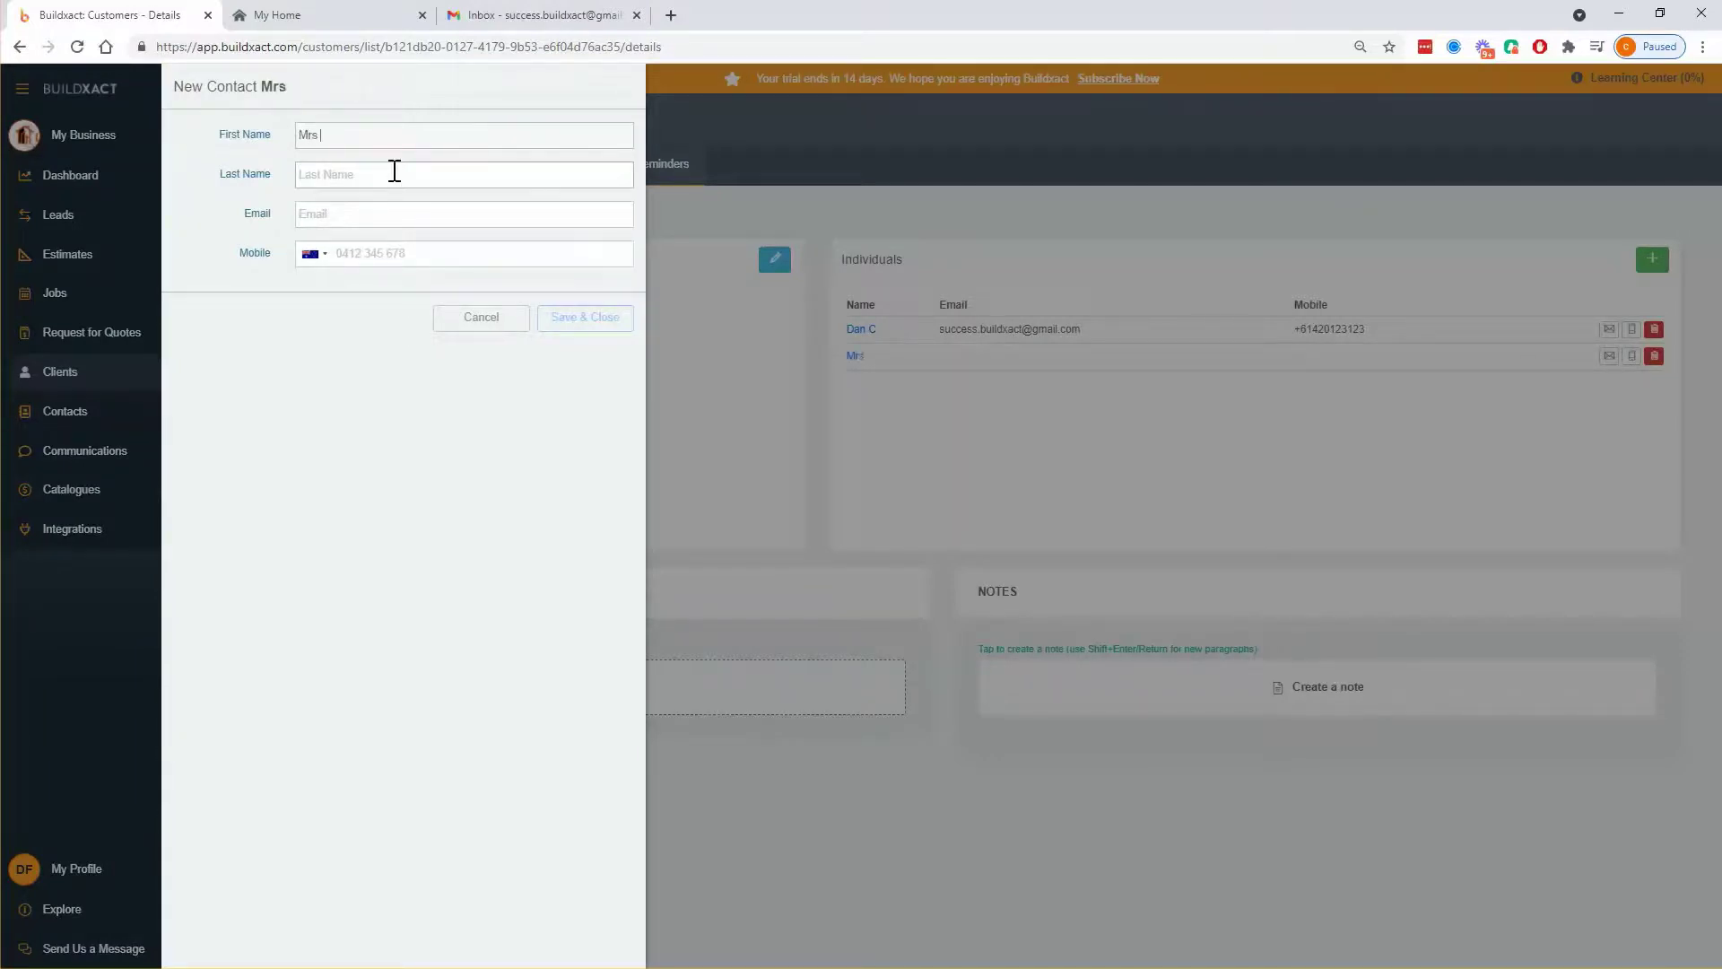
type("C")
left_click(399, 211)
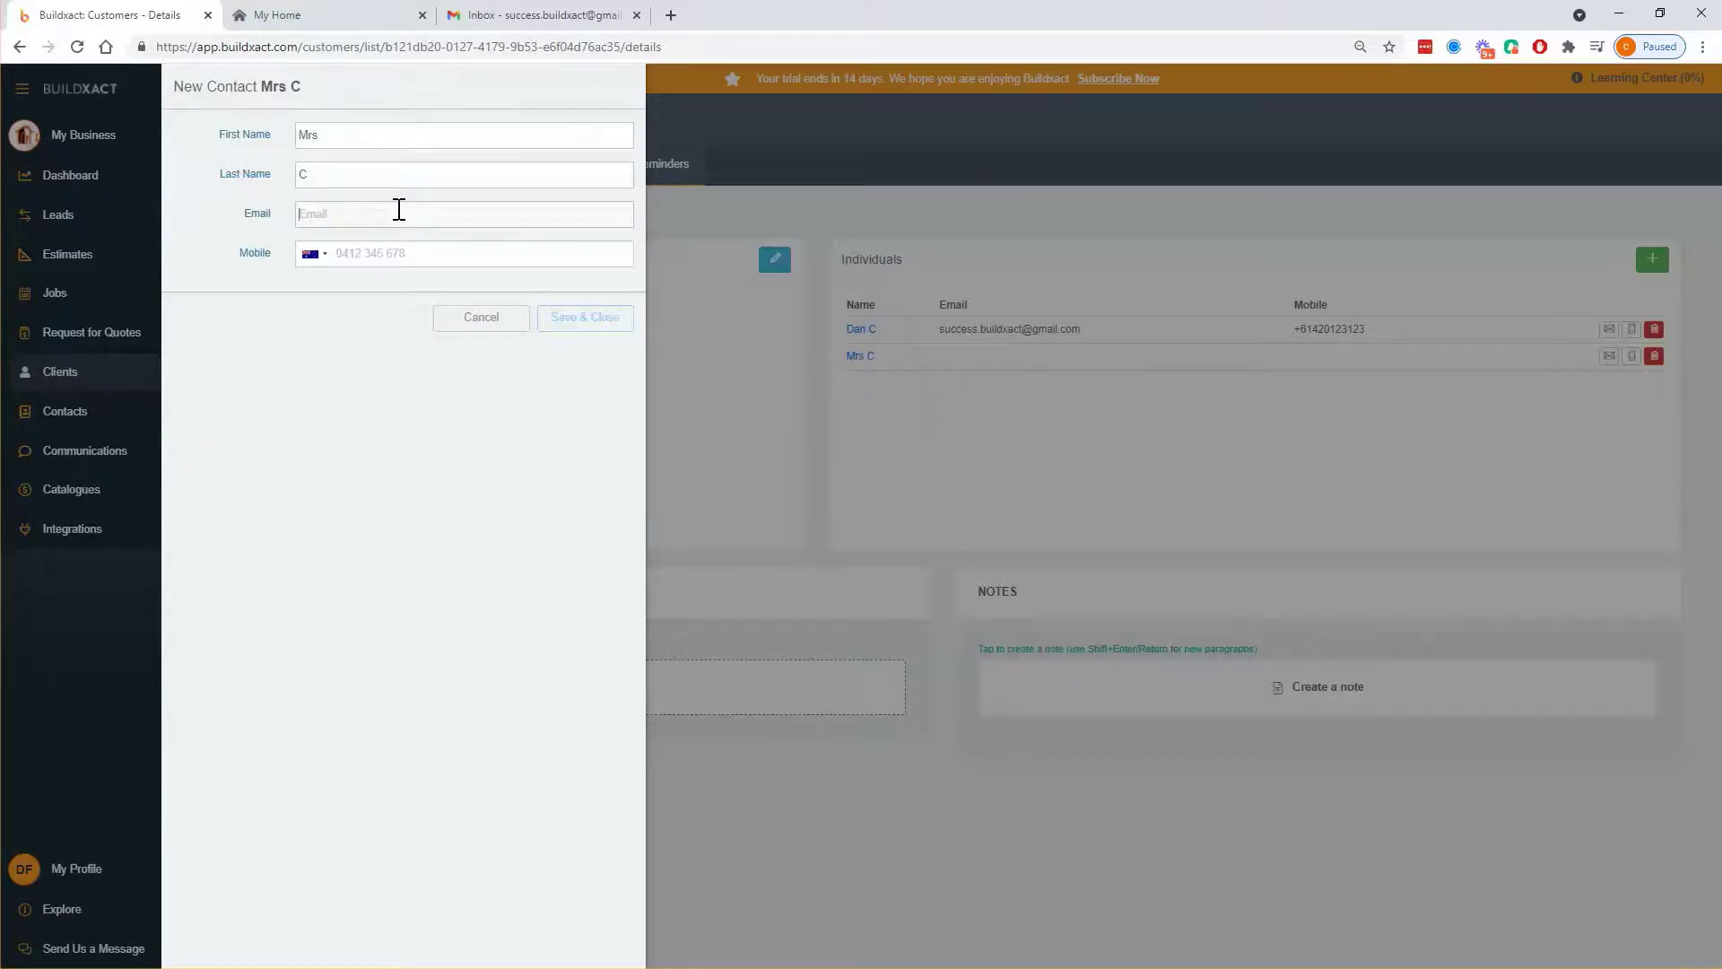
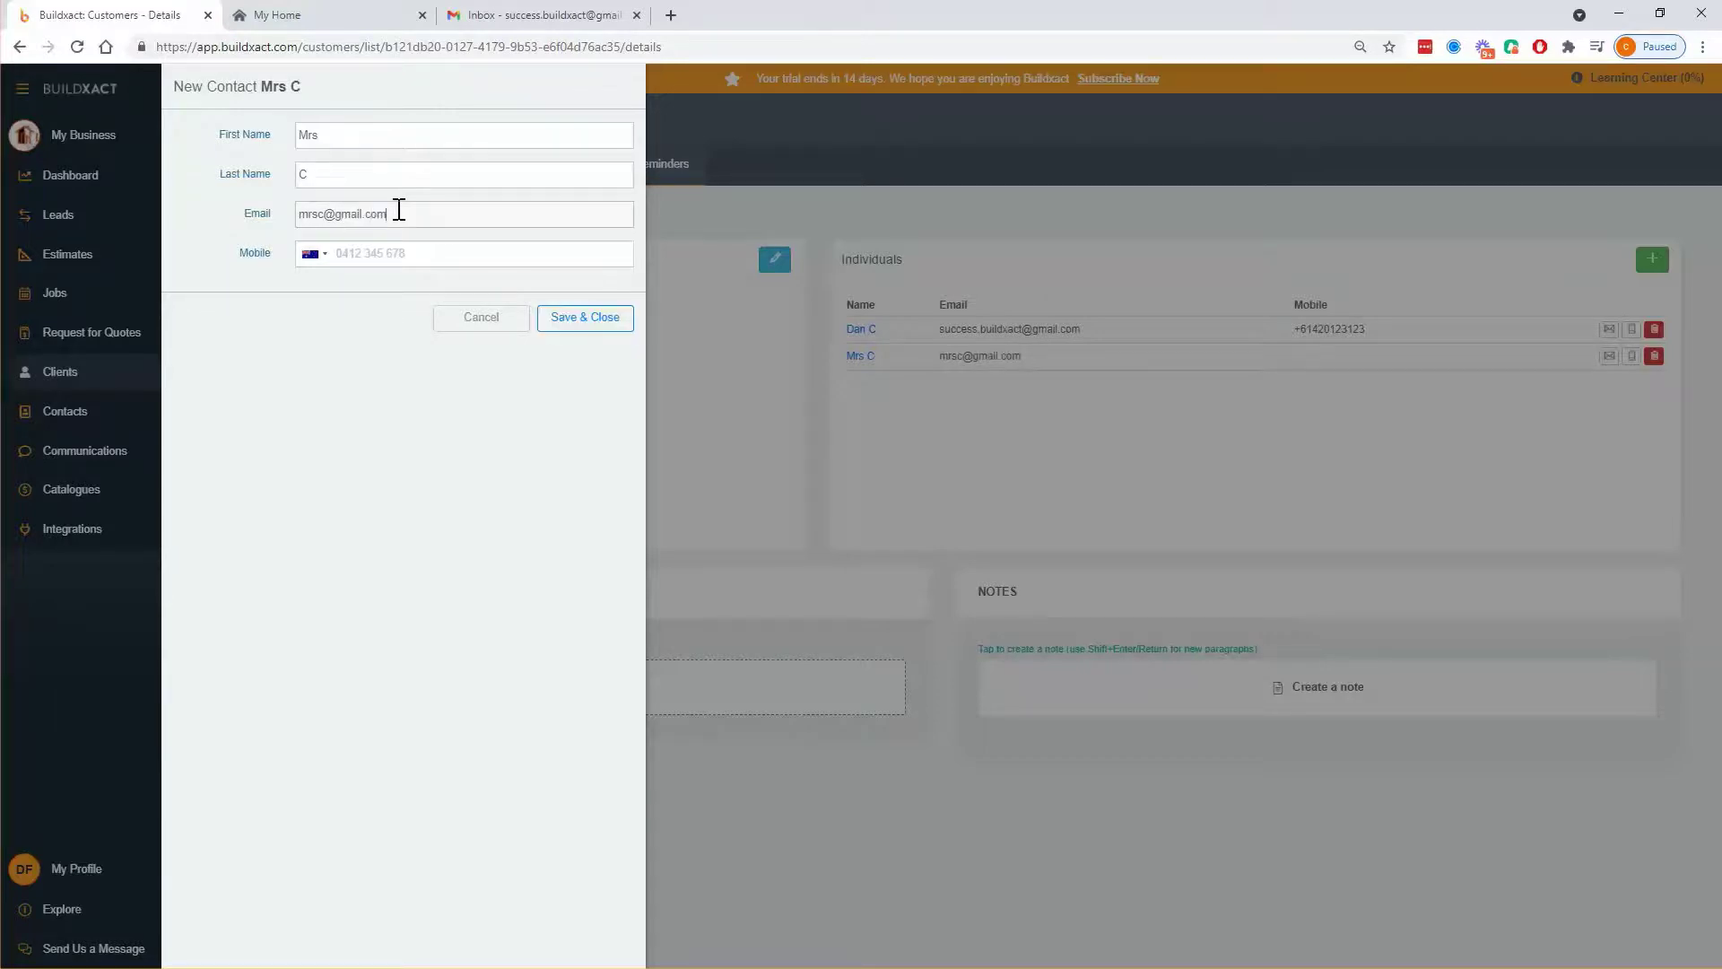
left_click(359, 251)
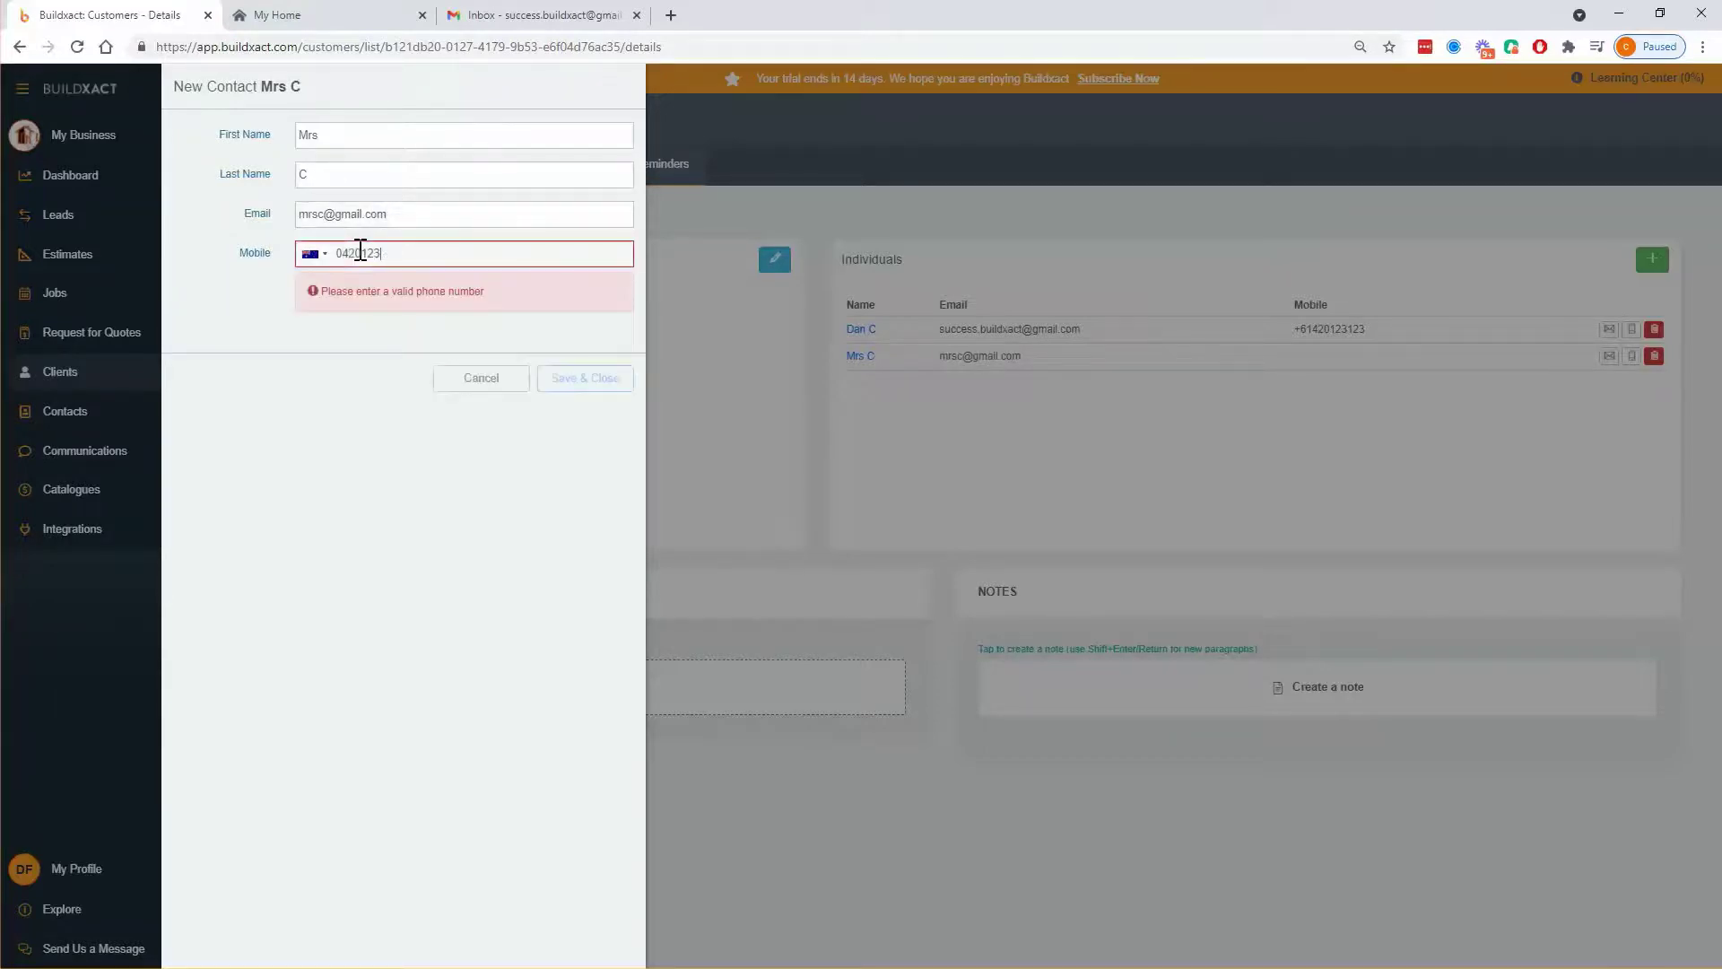
left_click(585, 316)
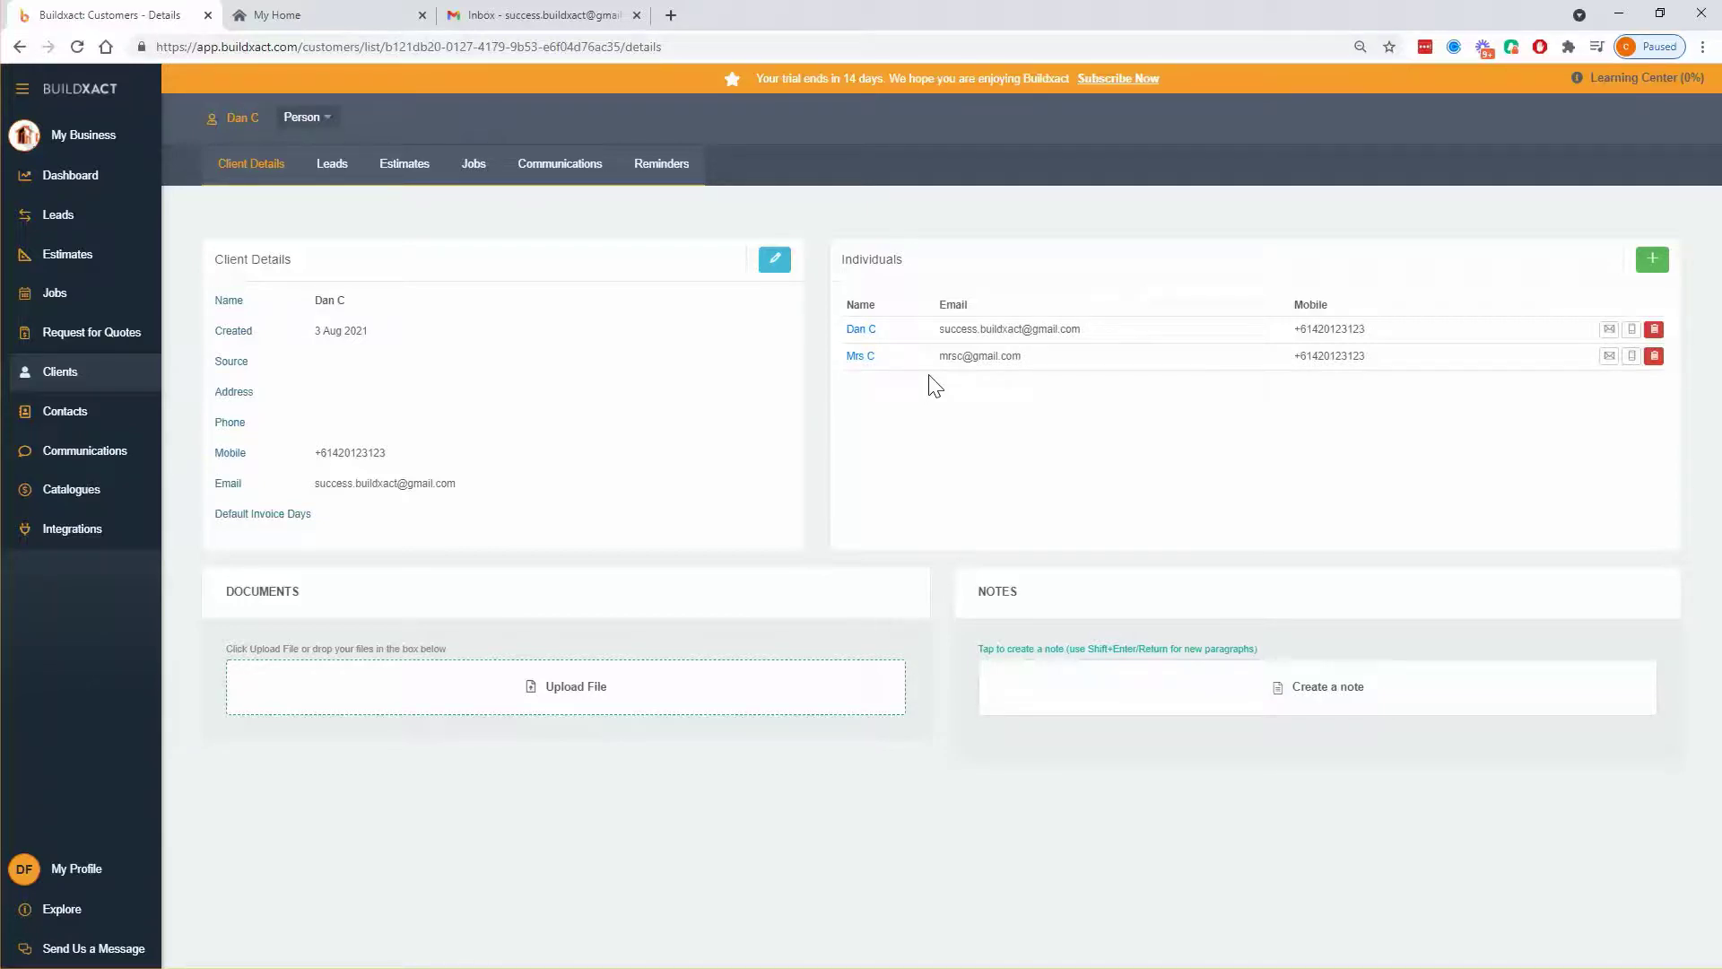
left_click_drag(935, 357, 1025, 375)
left_click(1010, 357)
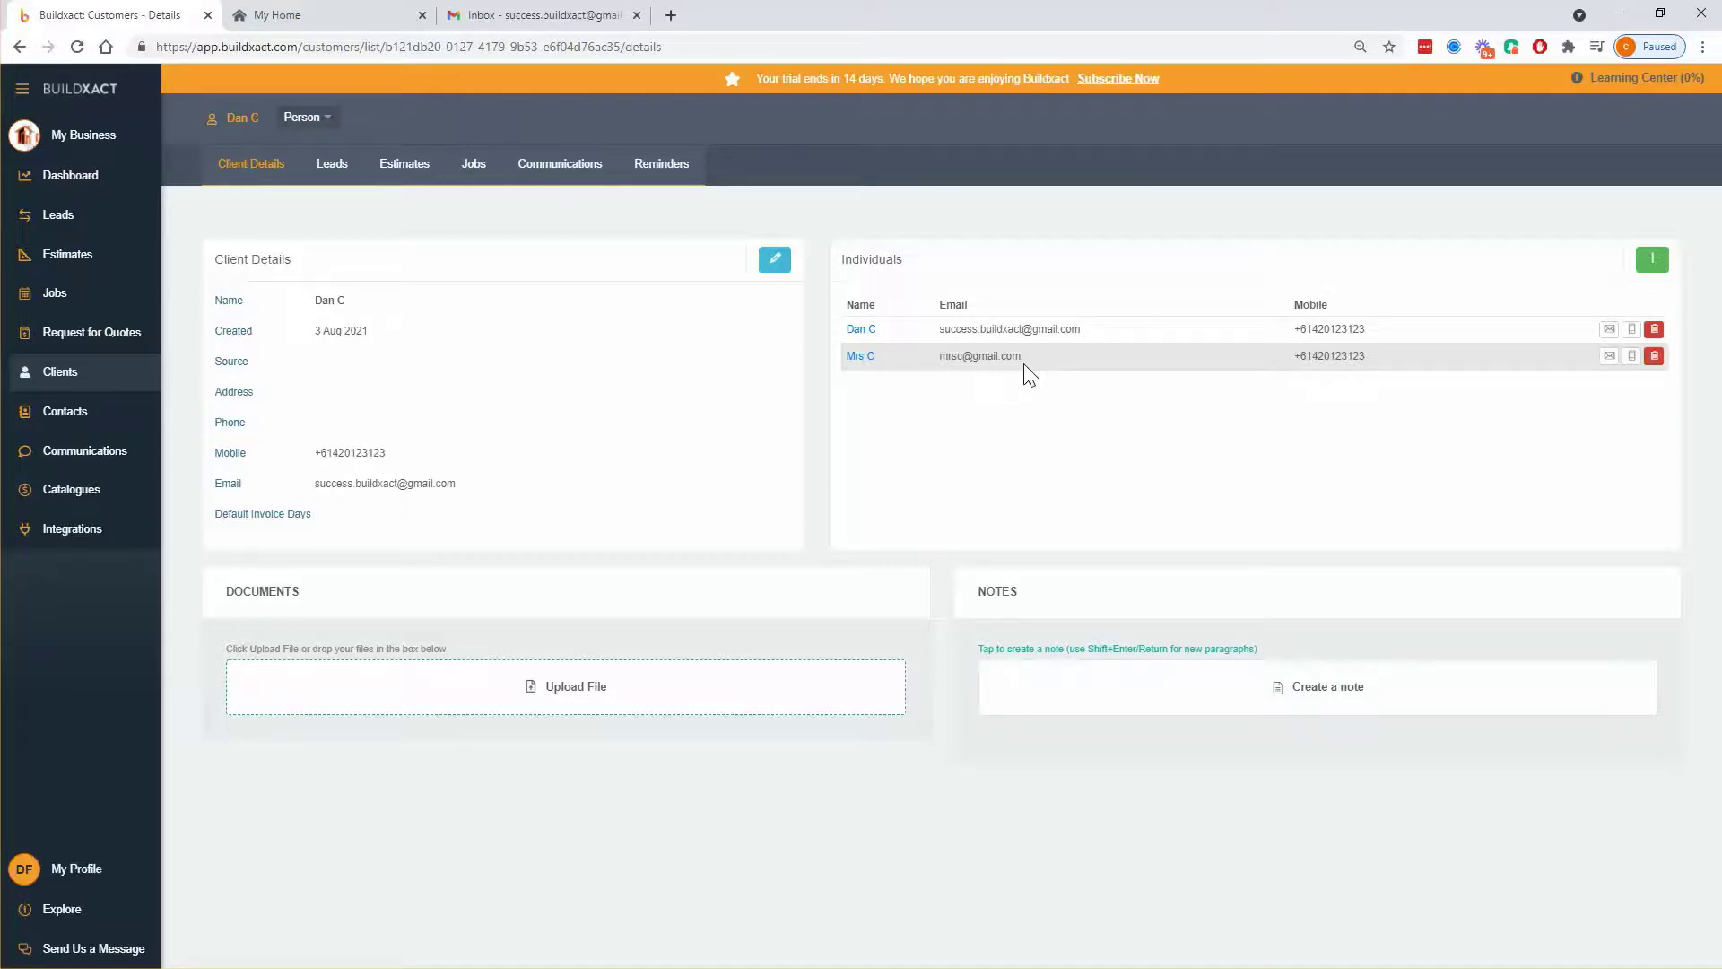
- From the client's leads, open L1001 and send the primary contact a client project invitation
left_click(335, 175)
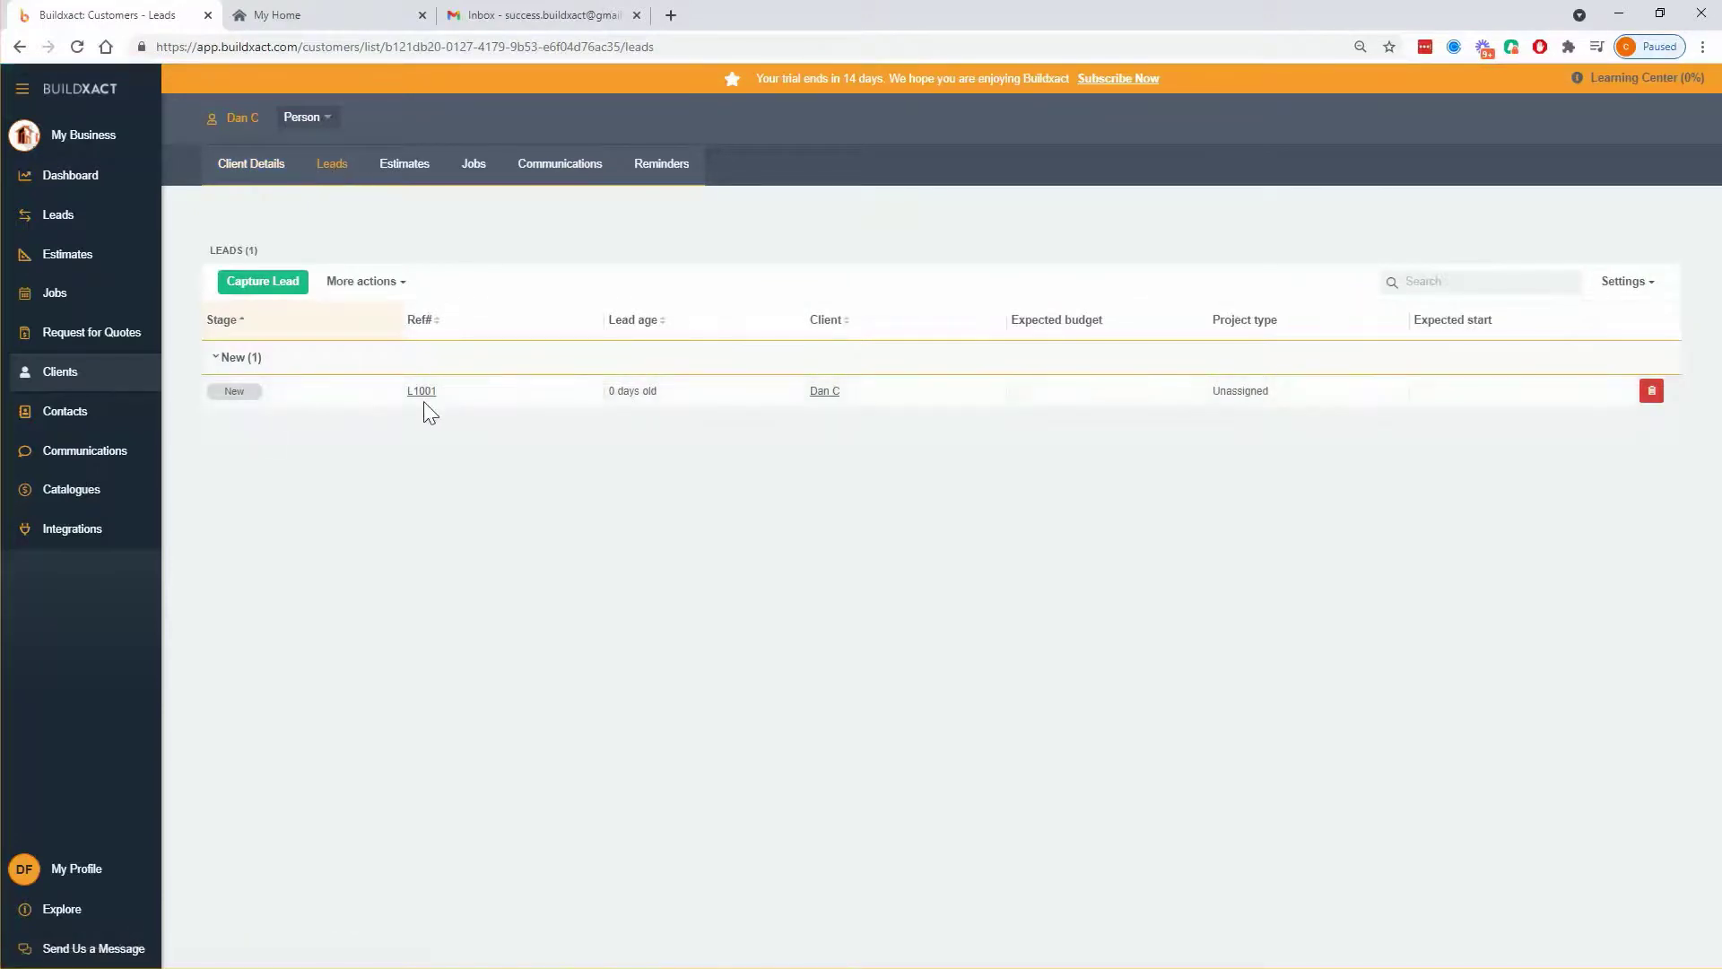
left_click(422, 392)
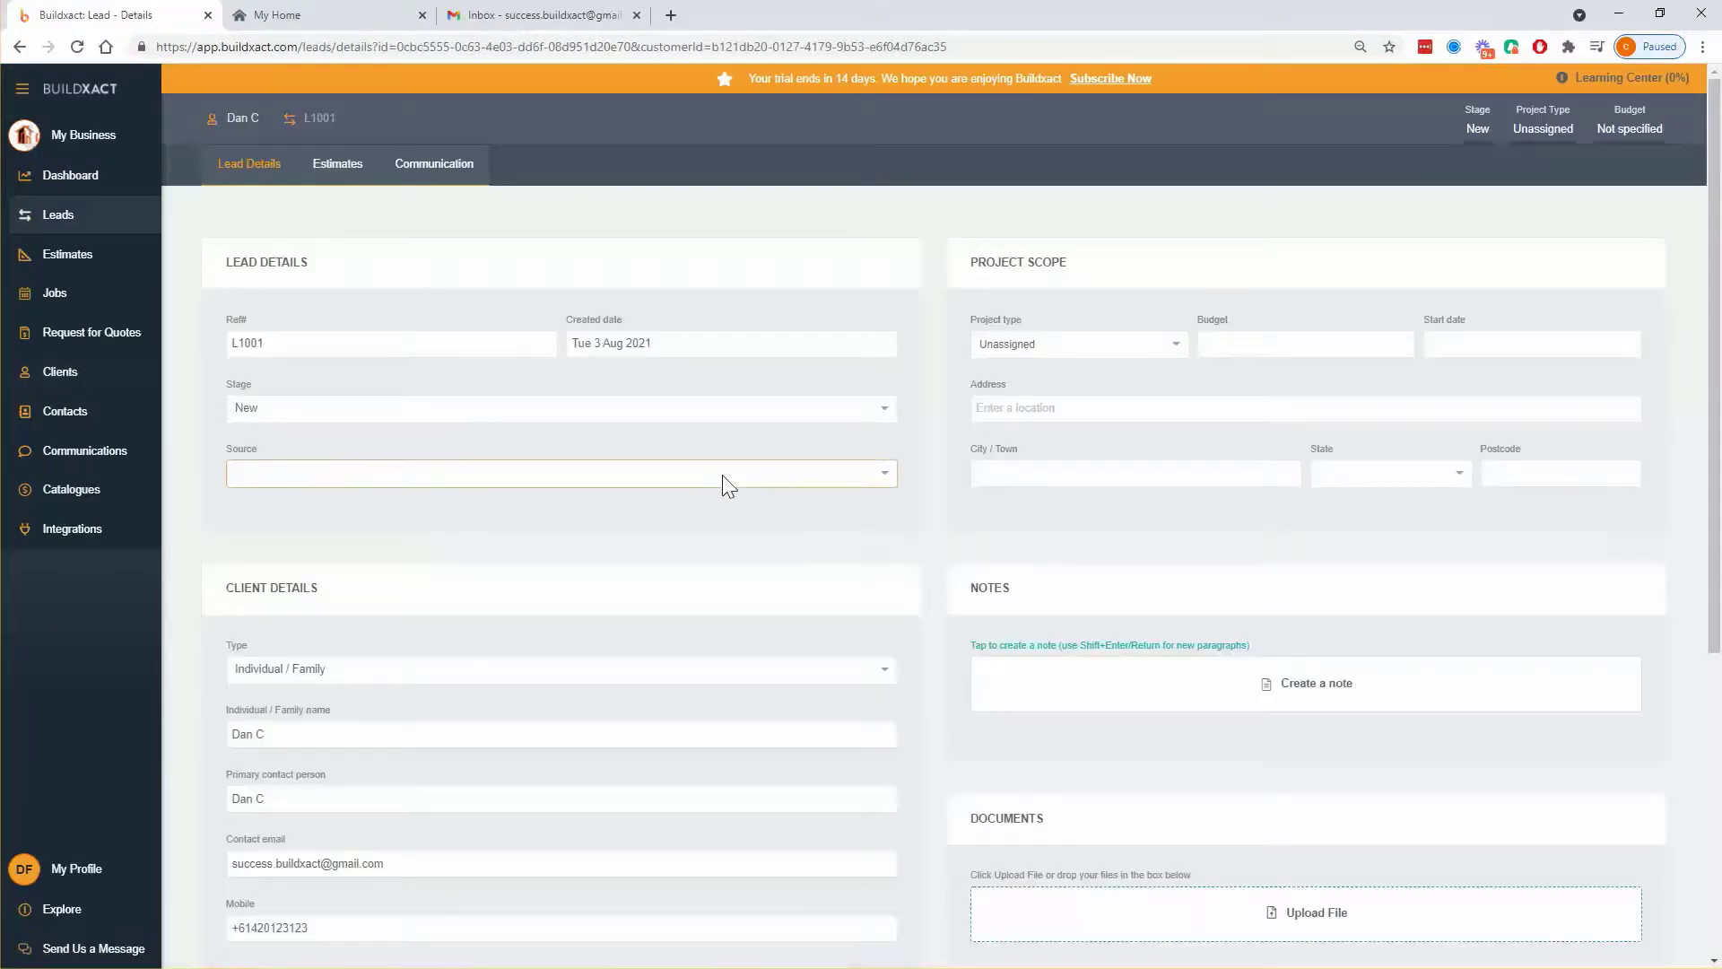
scroll(720, 480, "down", 5)
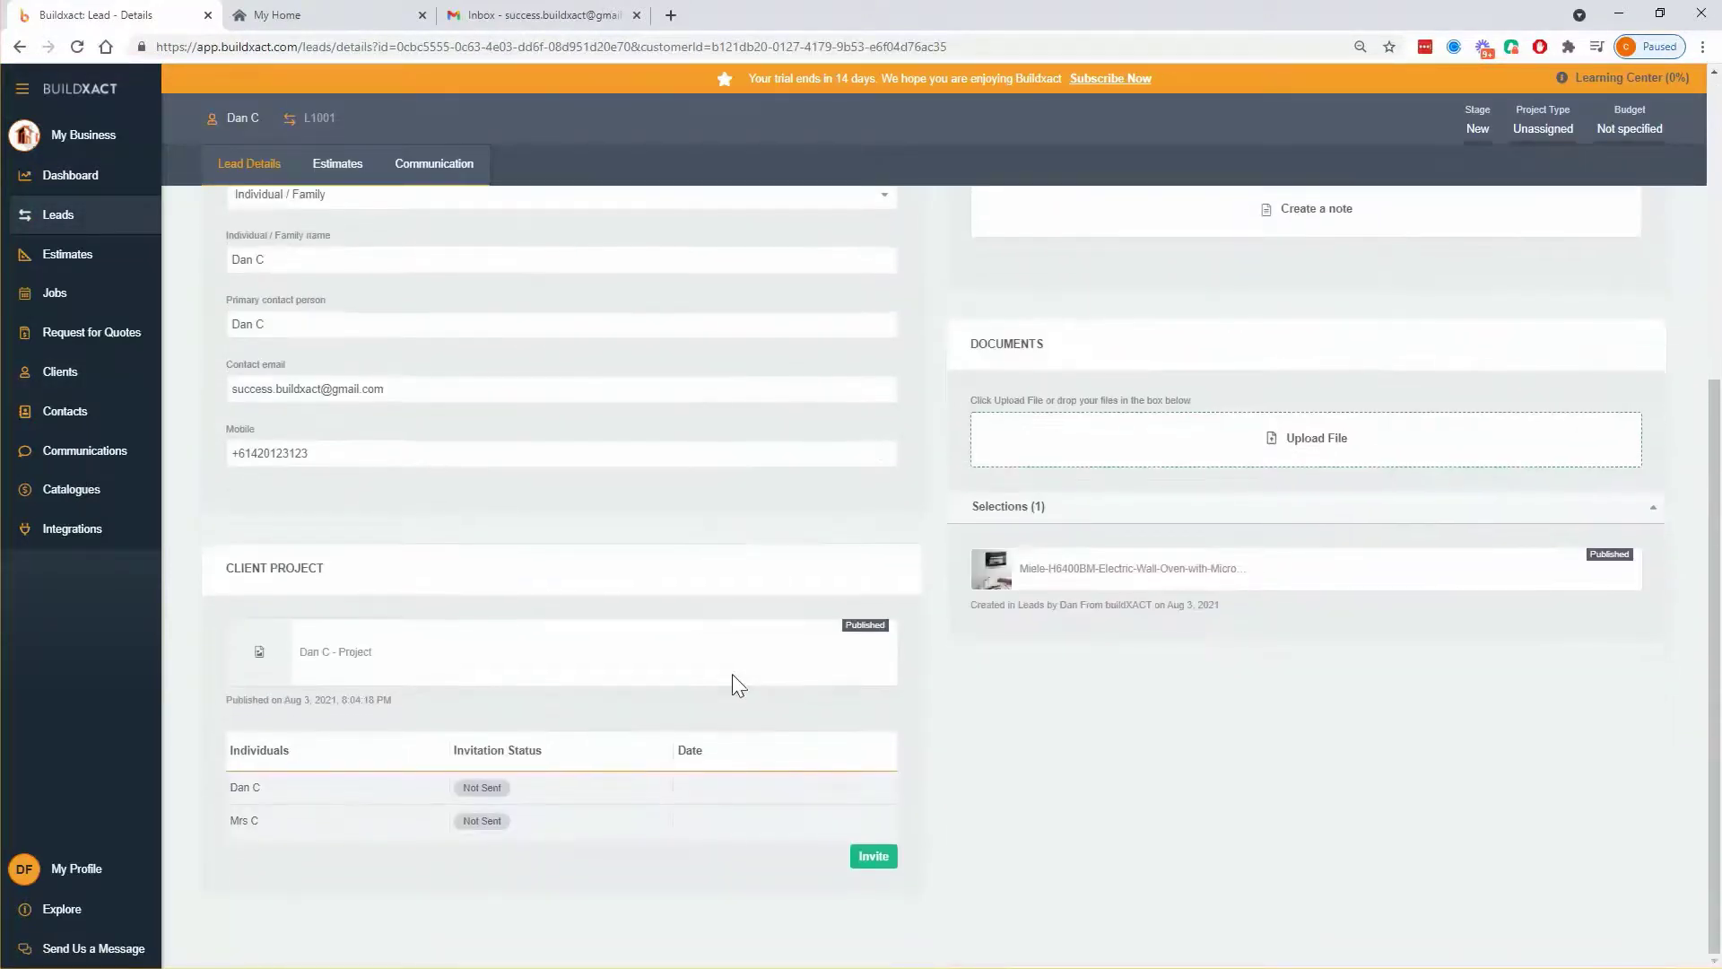
left_click(873, 856)
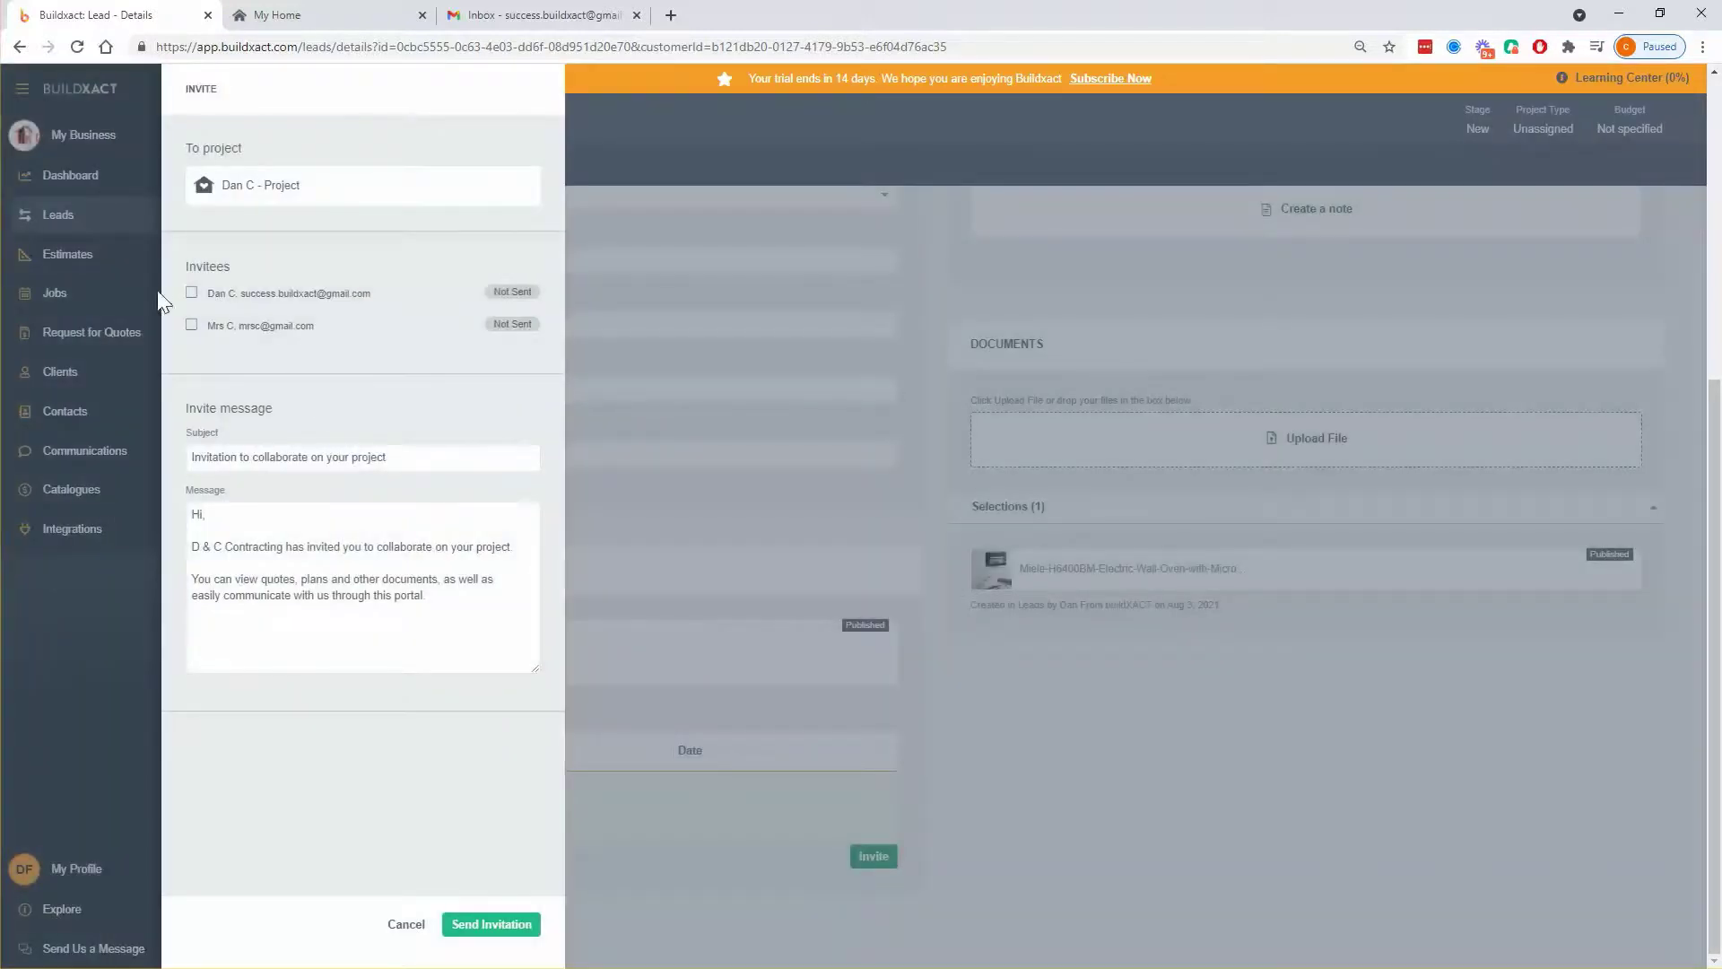
left_click(191, 293)
left_click(289, 456)
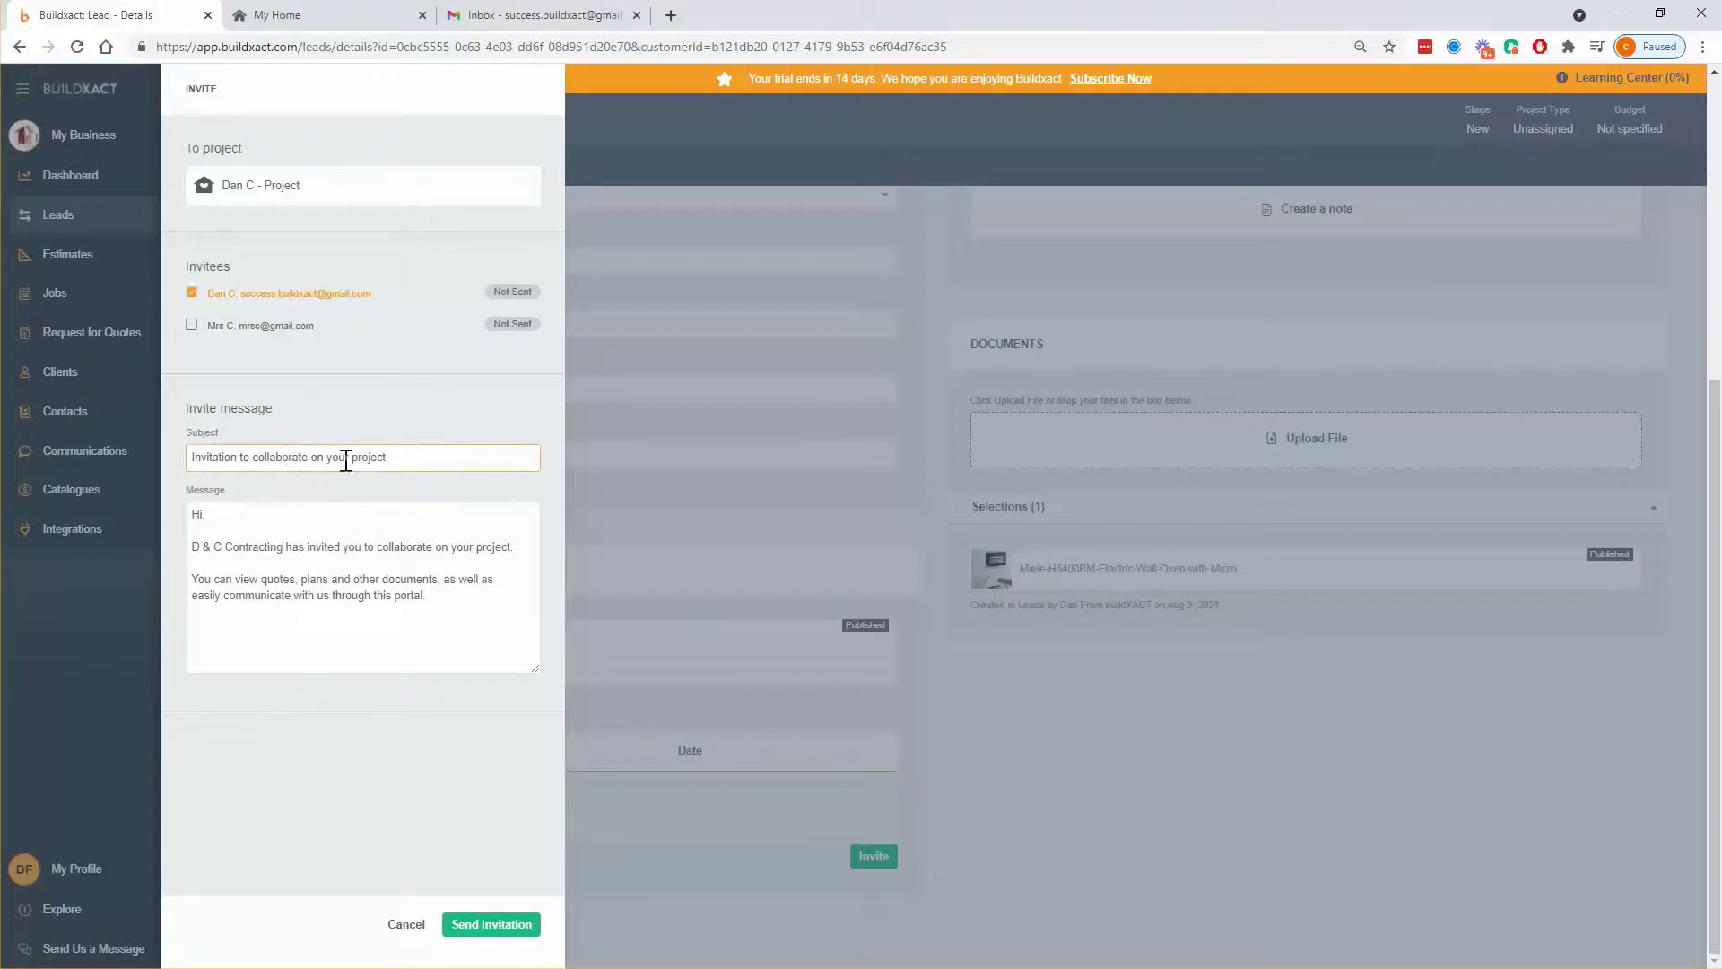
left_click(492, 925)
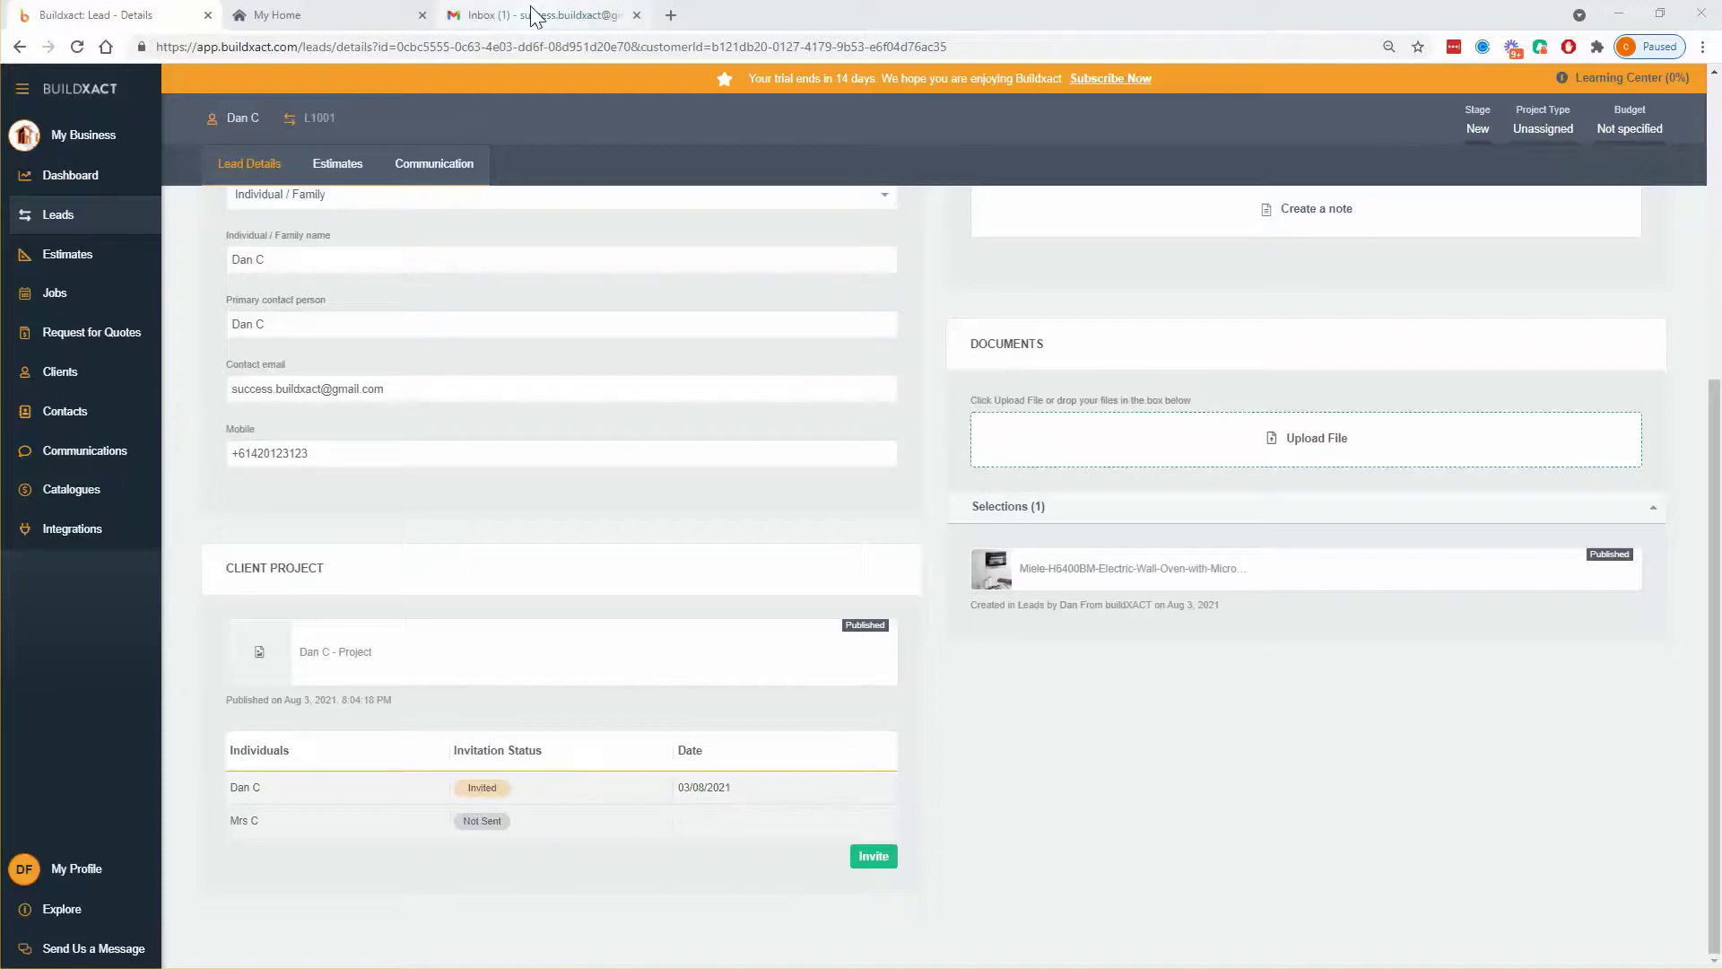
- Open the D & C Contracting invitation email in Gmail, then return to Buildxact
left_click(581, 18)
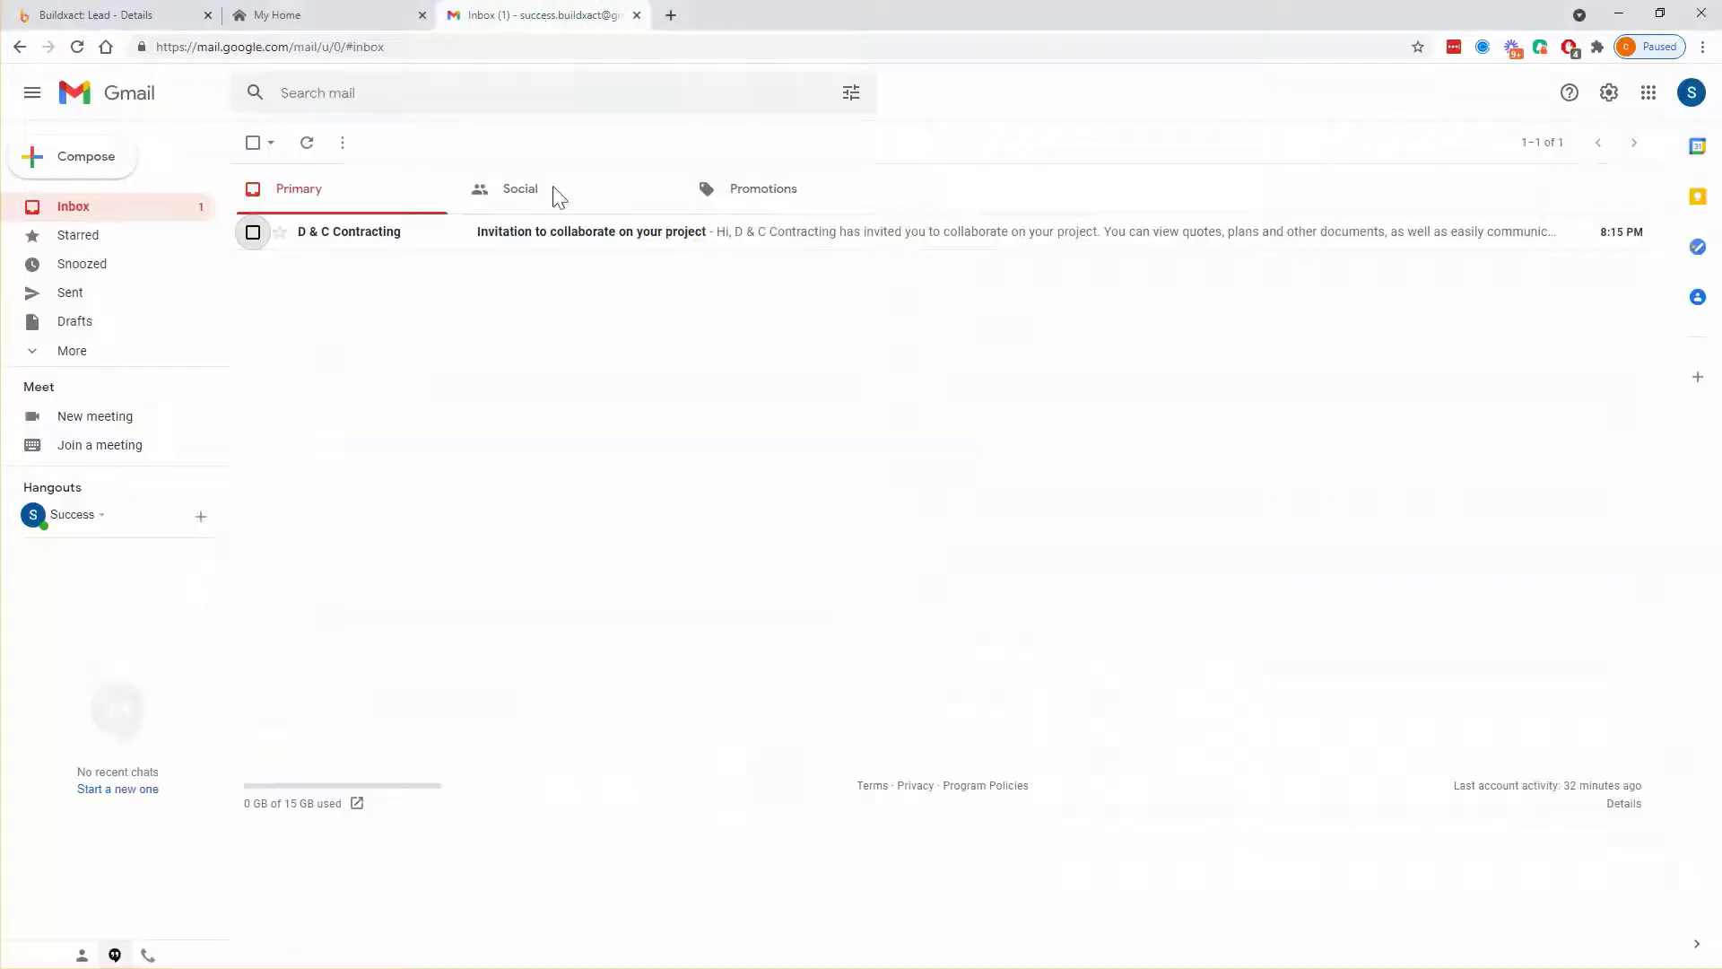
left_click(355, 235)
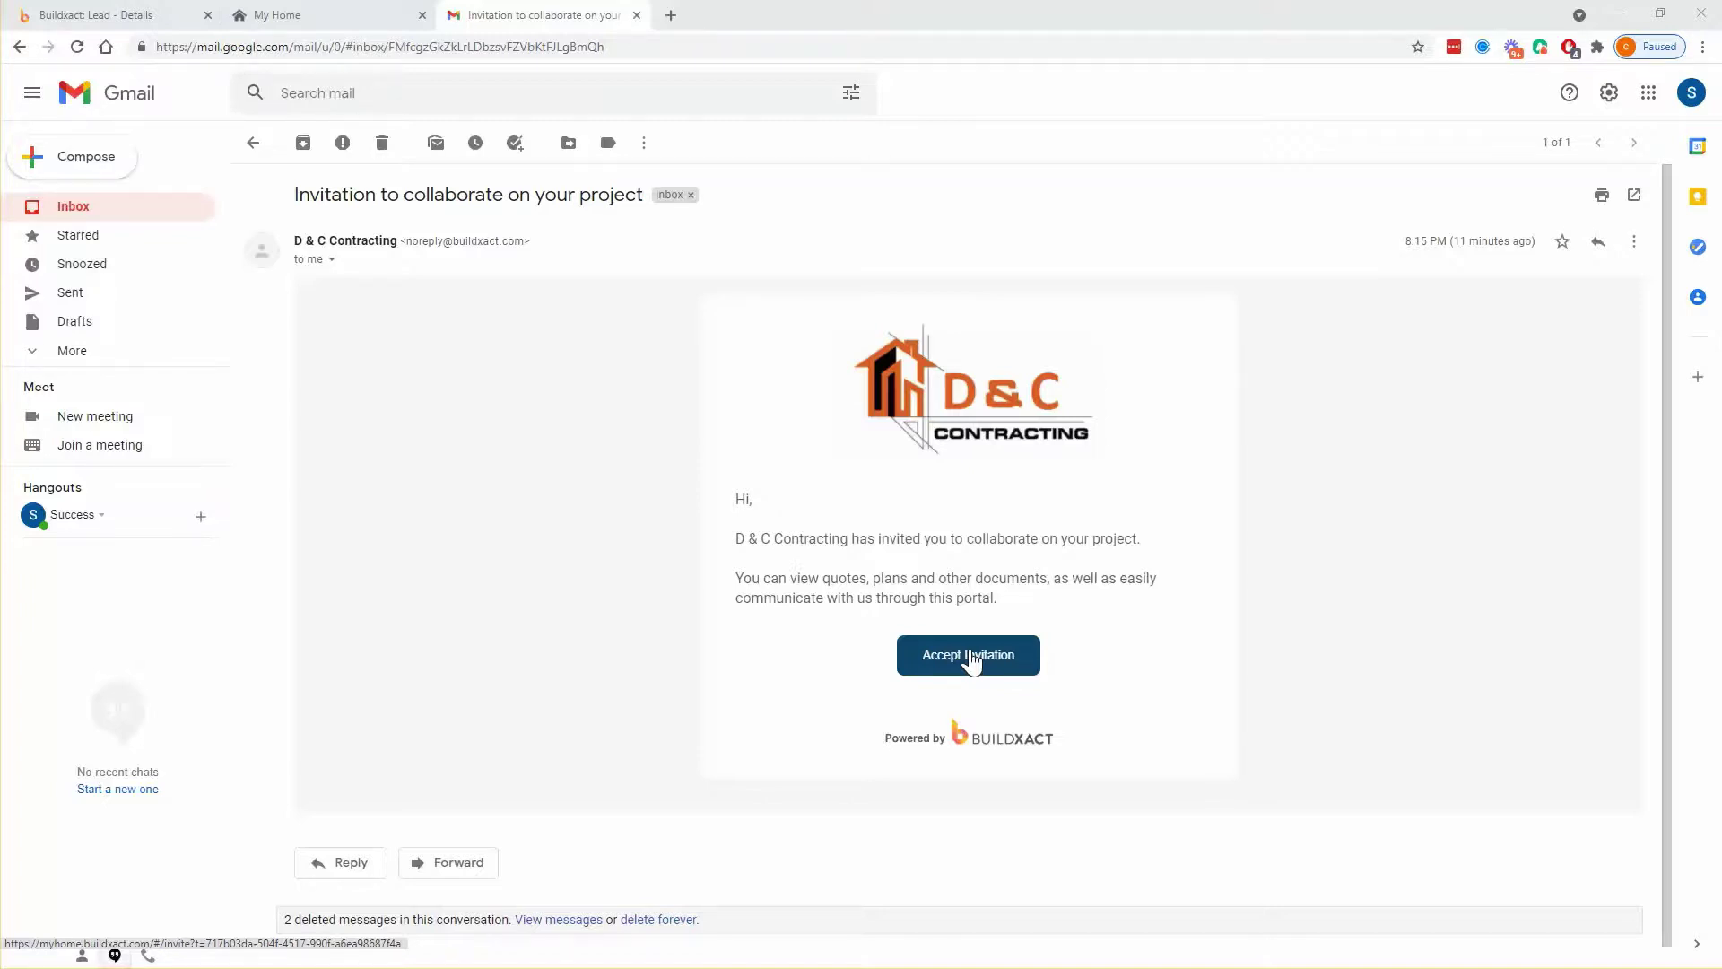
left_click(131, 20)
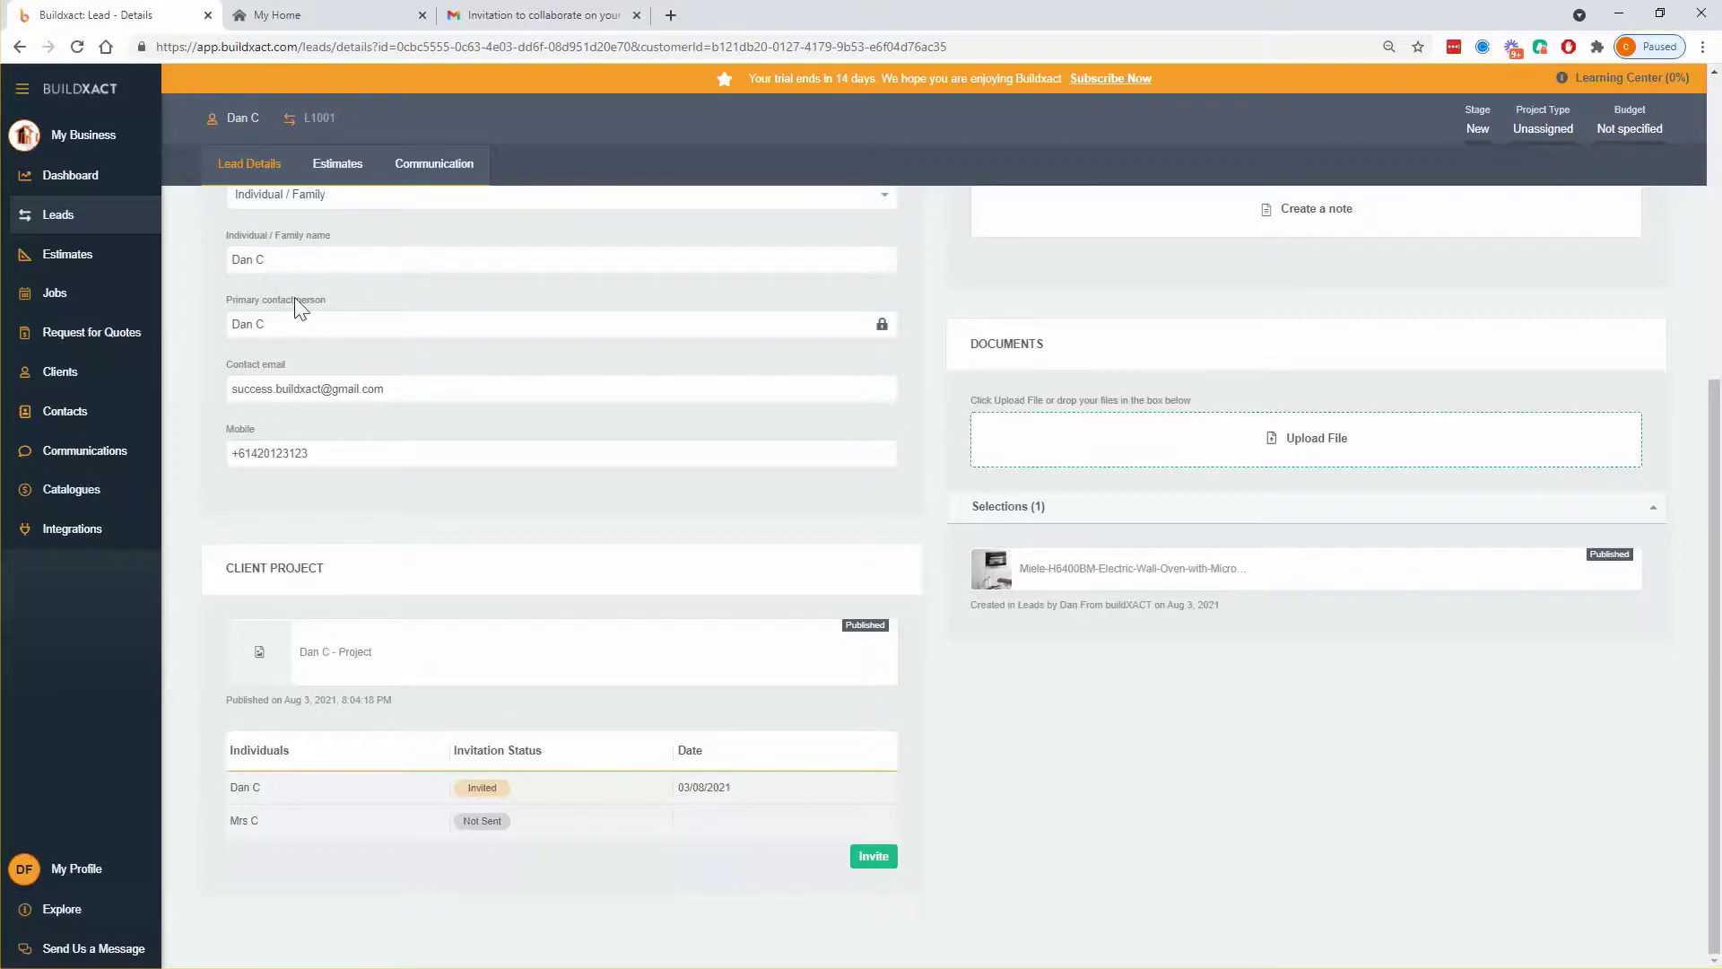
- Bring the Gmail invitation email from D & C Contracting back into view
left_click(525, 19)
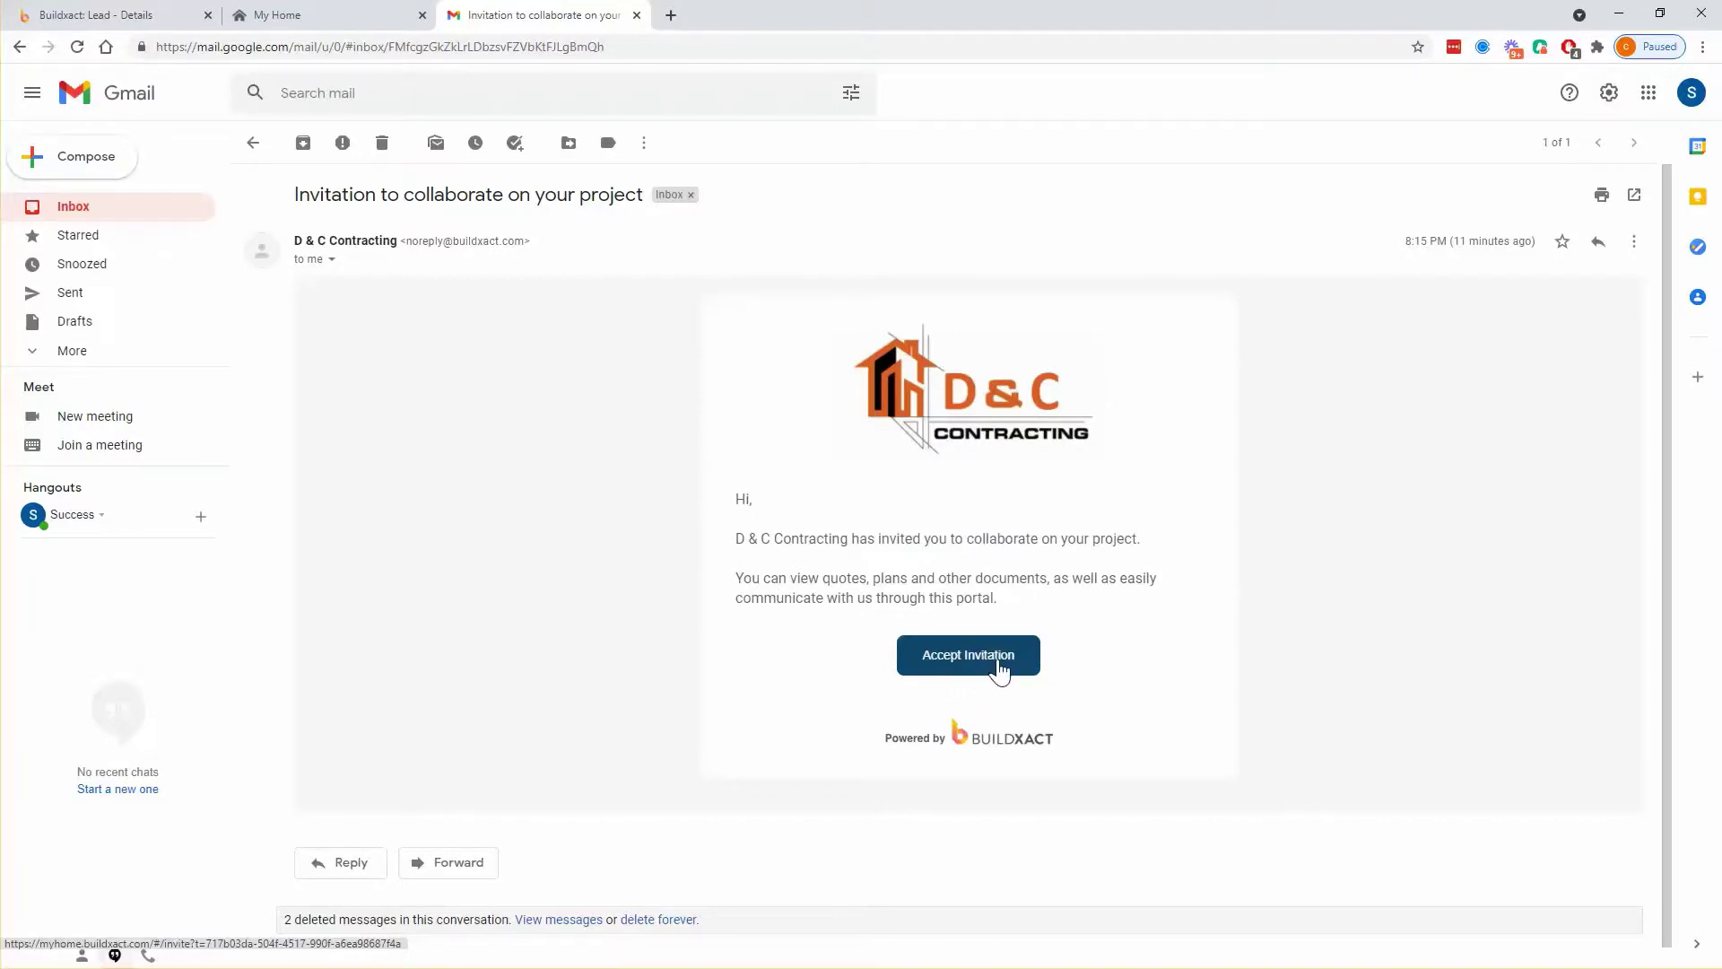
- Browse the MyHome portal's messages and documents, then open the profile settings
left_click(314, 15)
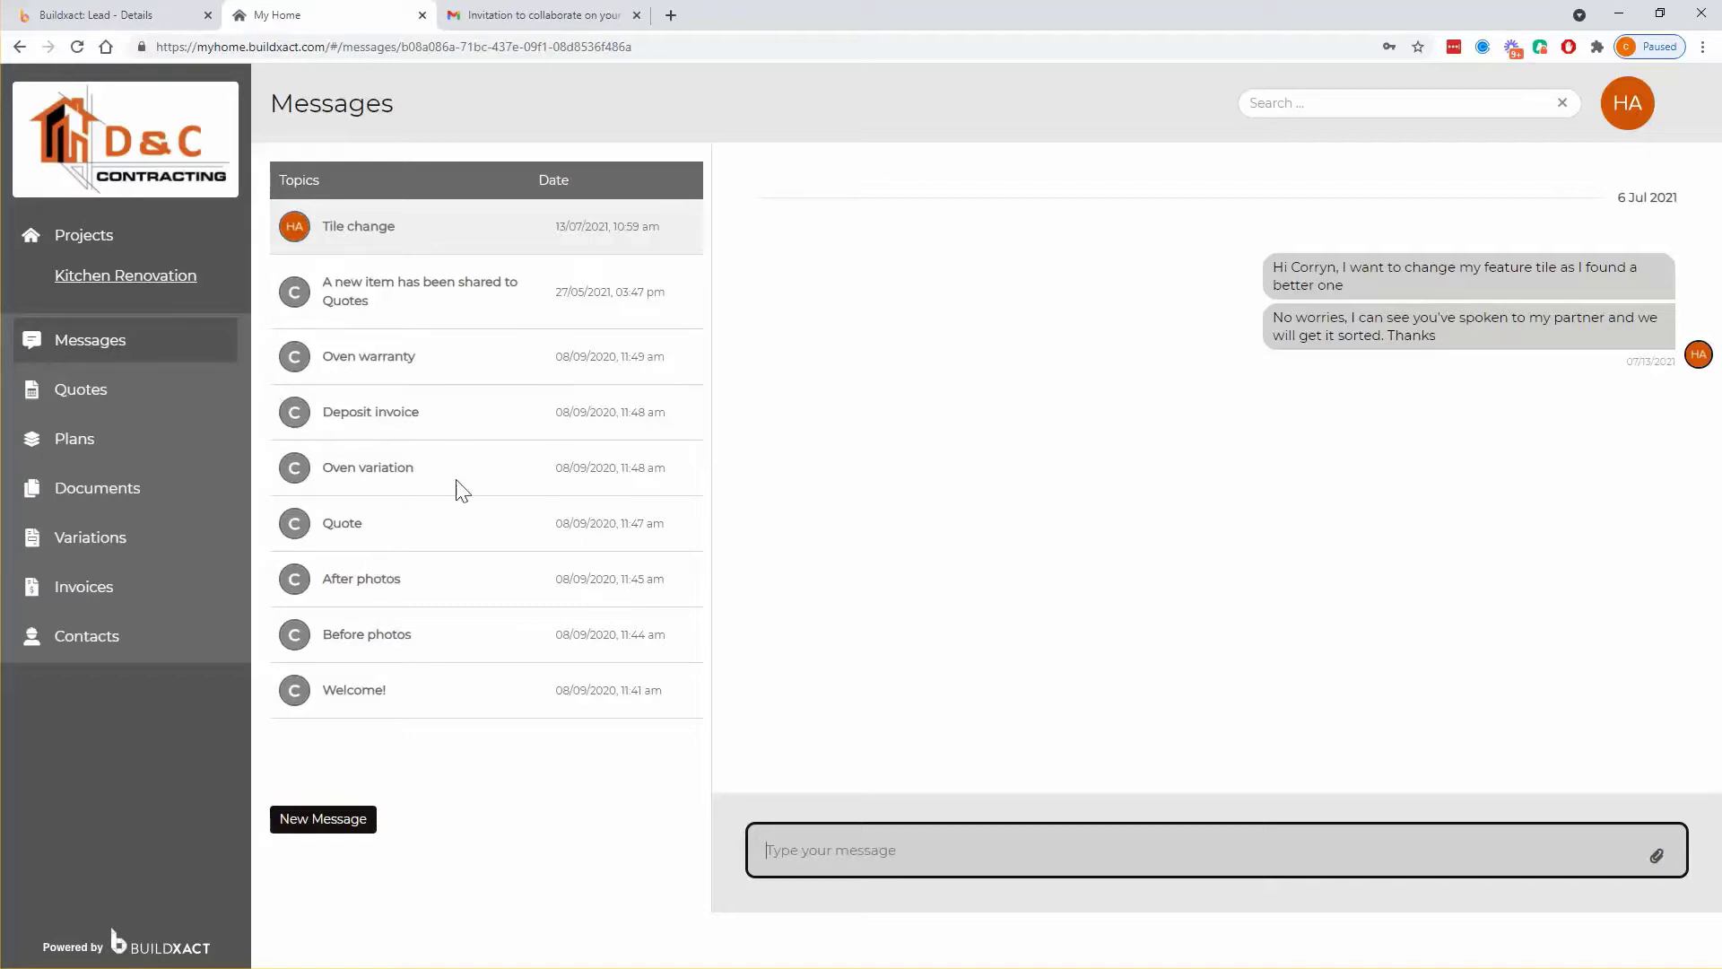
left_click(126, 511)
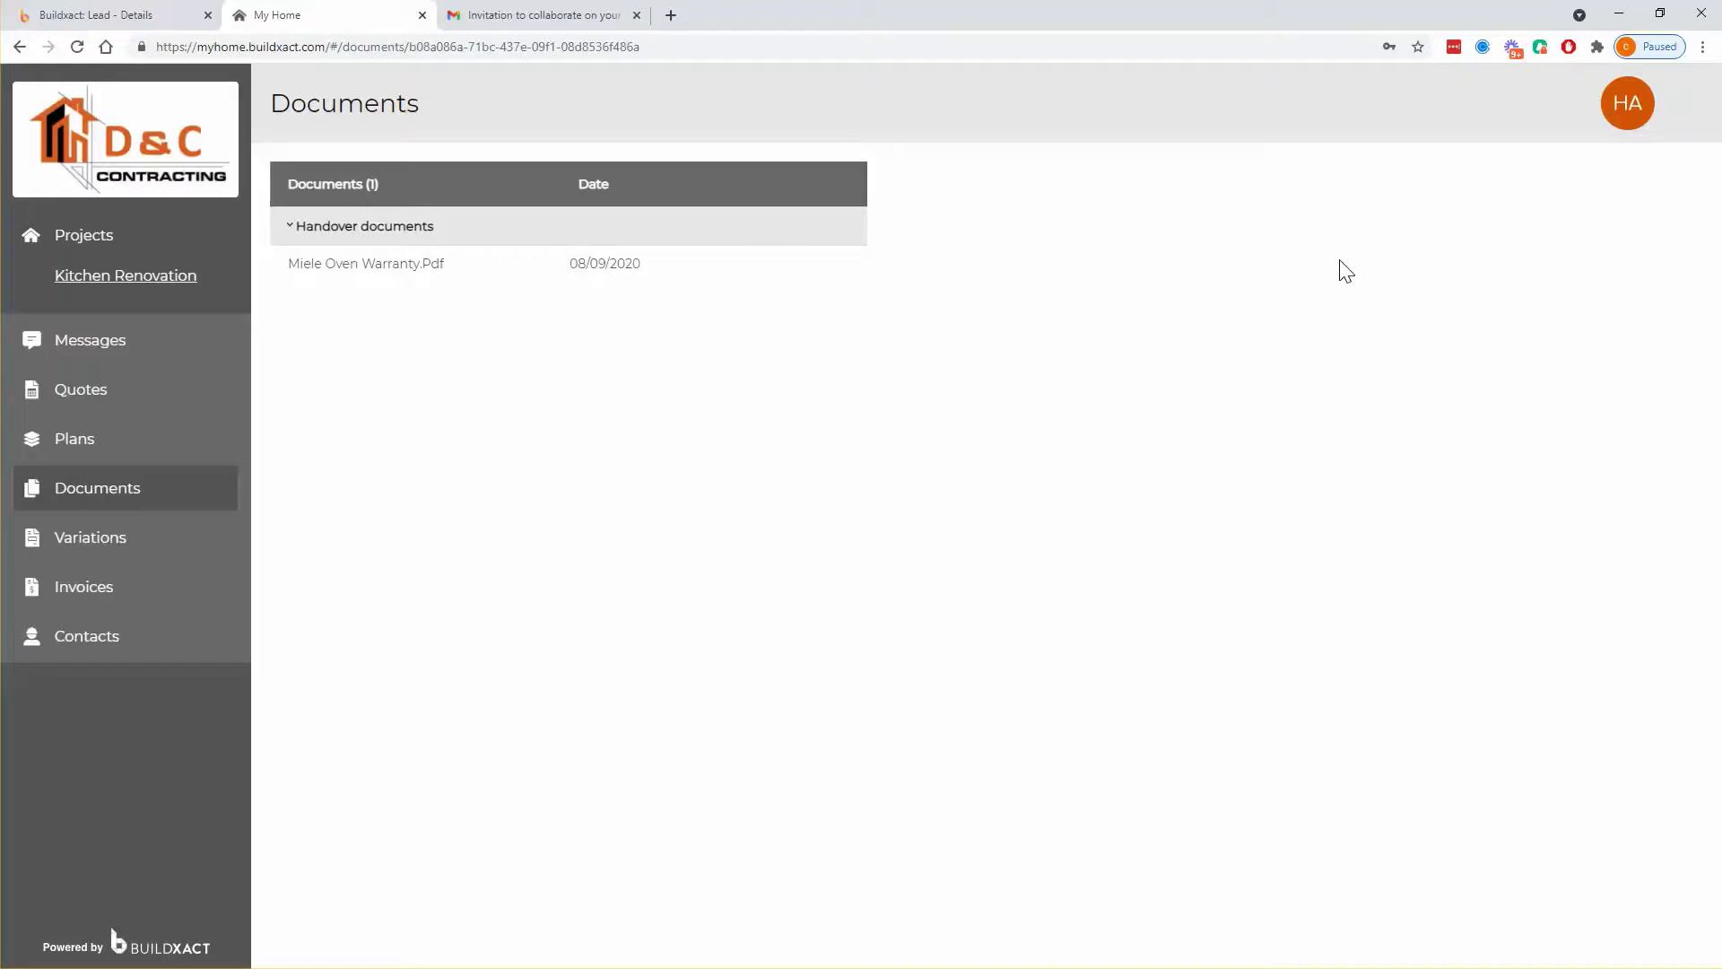
left_click(1630, 123)
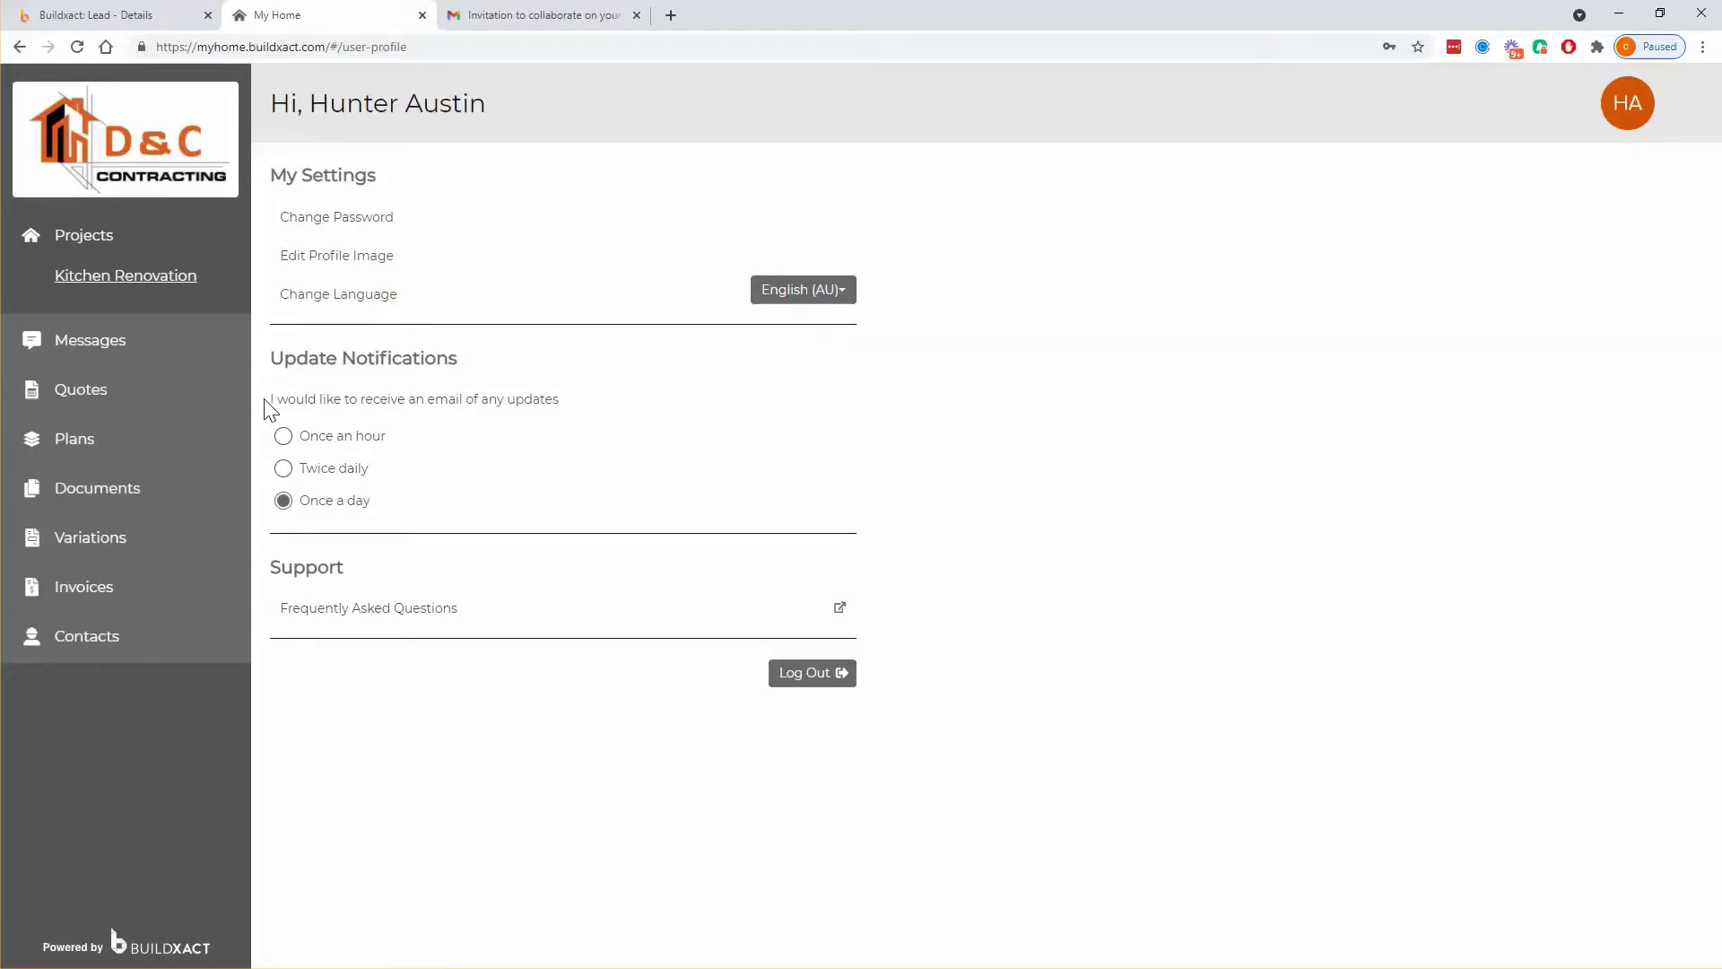
- Try the email update frequencies, leave it at Once a day, and return to the lead
left_click(336, 439)
left_click(328, 469)
left_click(328, 437)
left_click(335, 500)
left_click(117, 15)
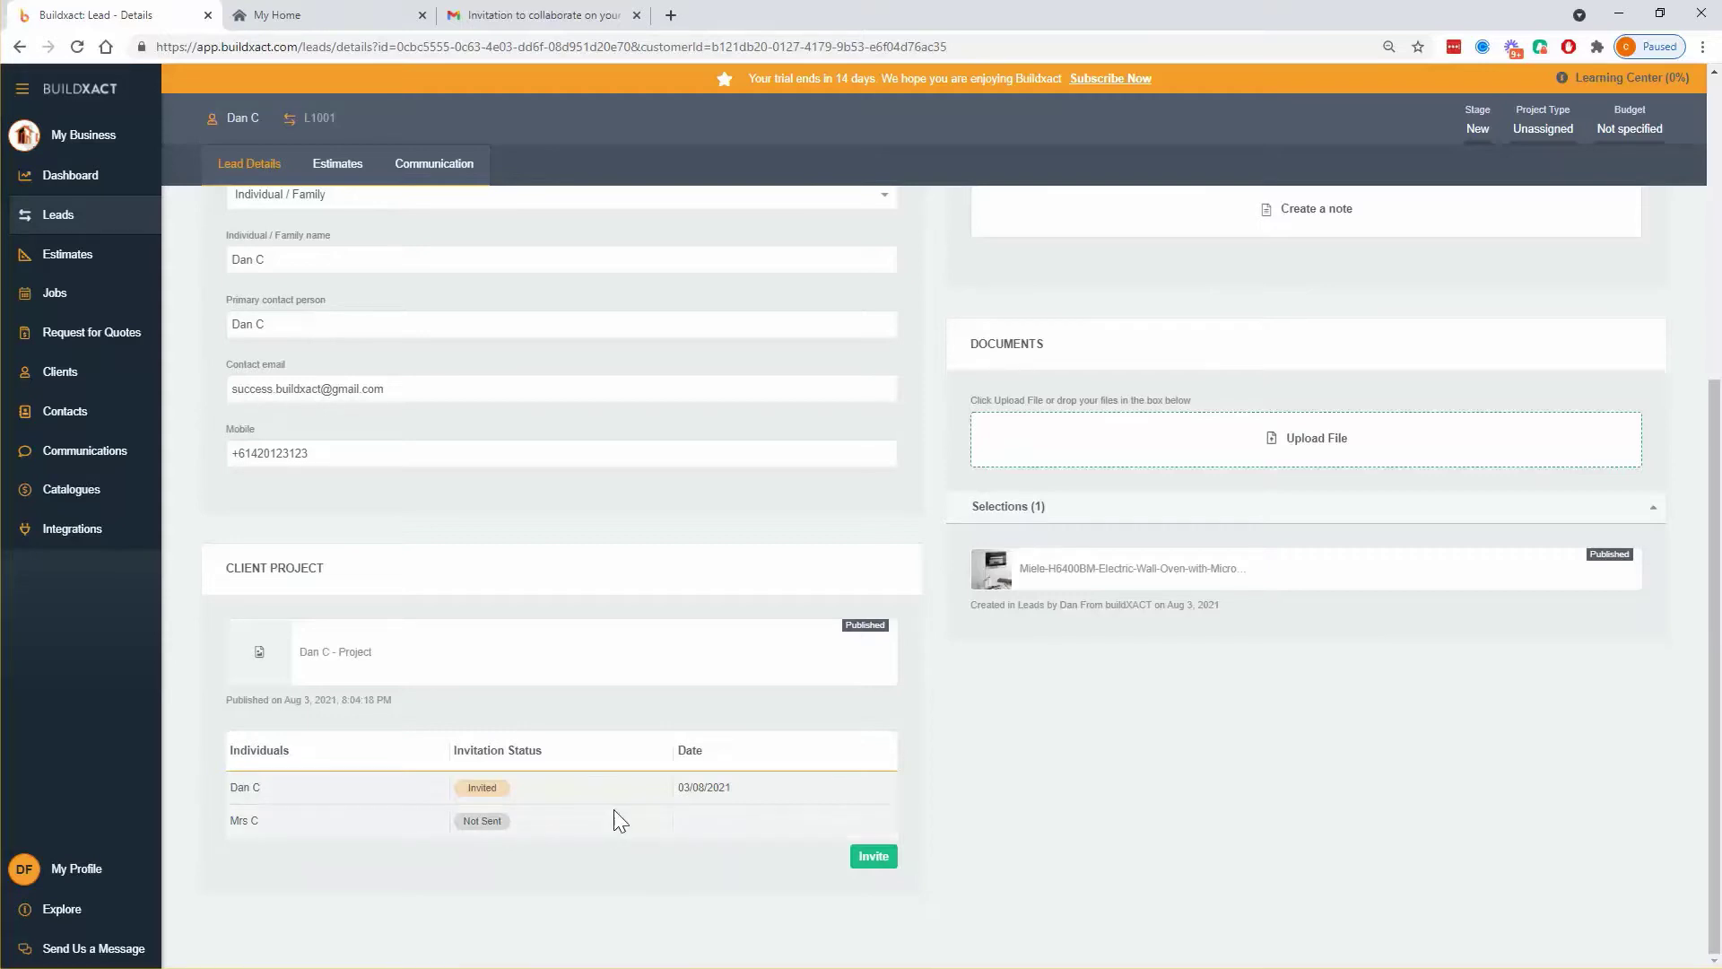
- Review all four client conversations under Communications, then show the Leads list
left_click(105, 457)
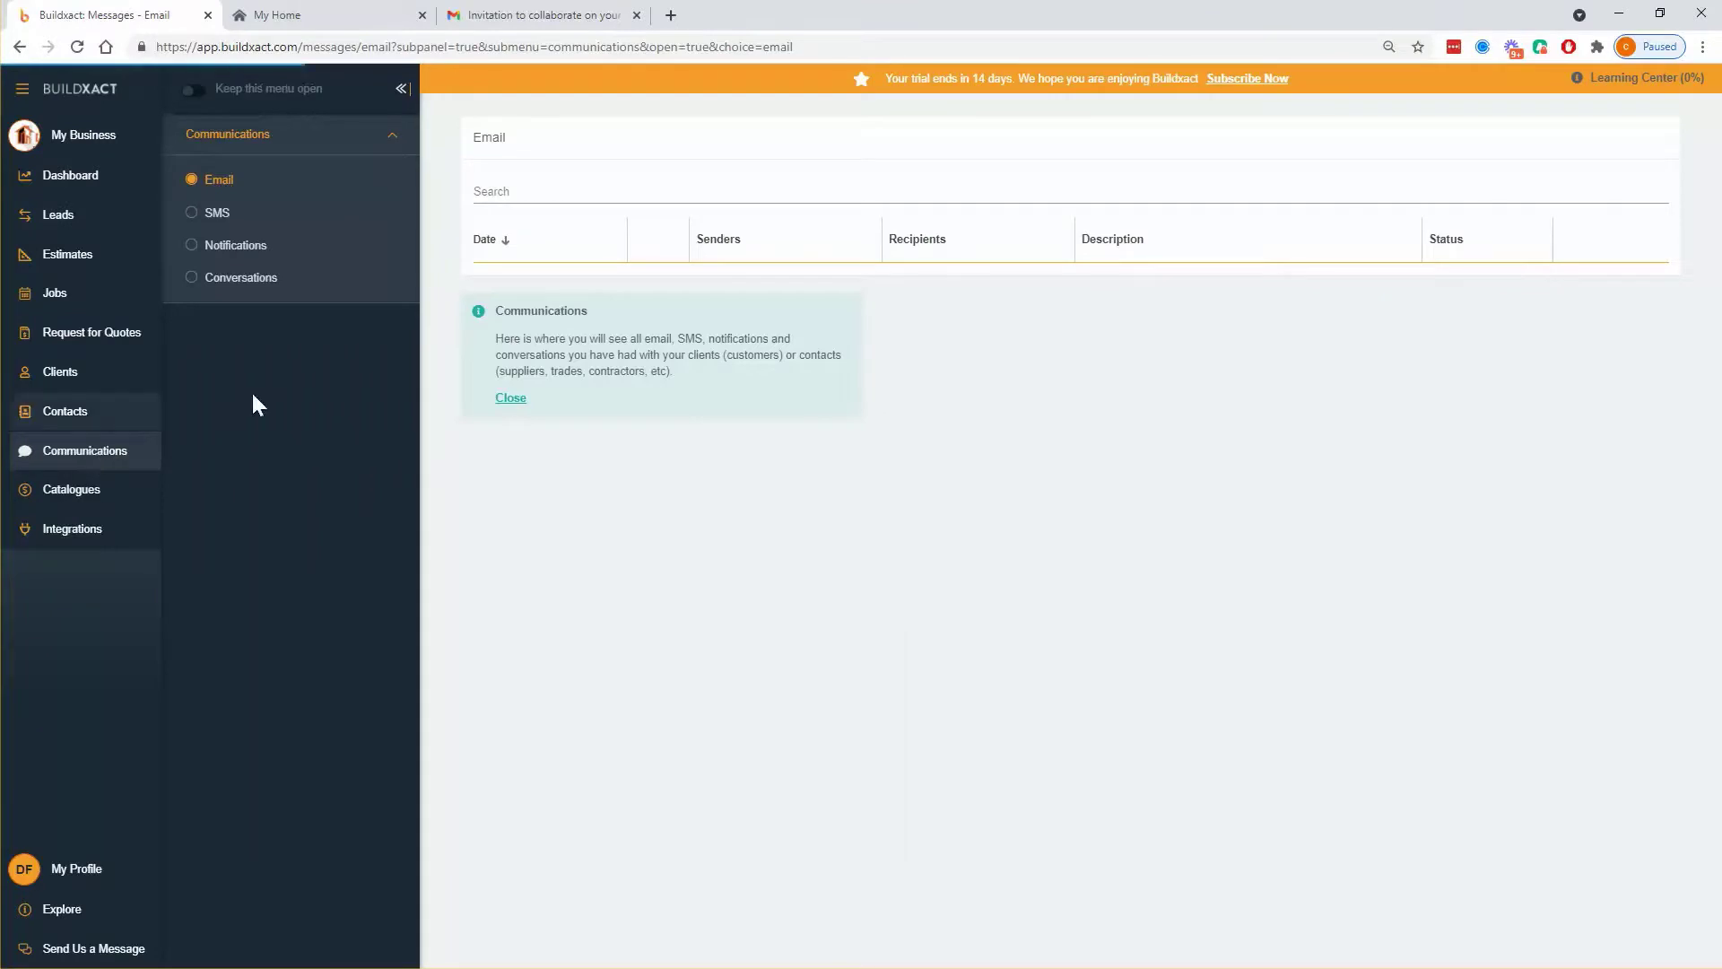
left_click(224, 284)
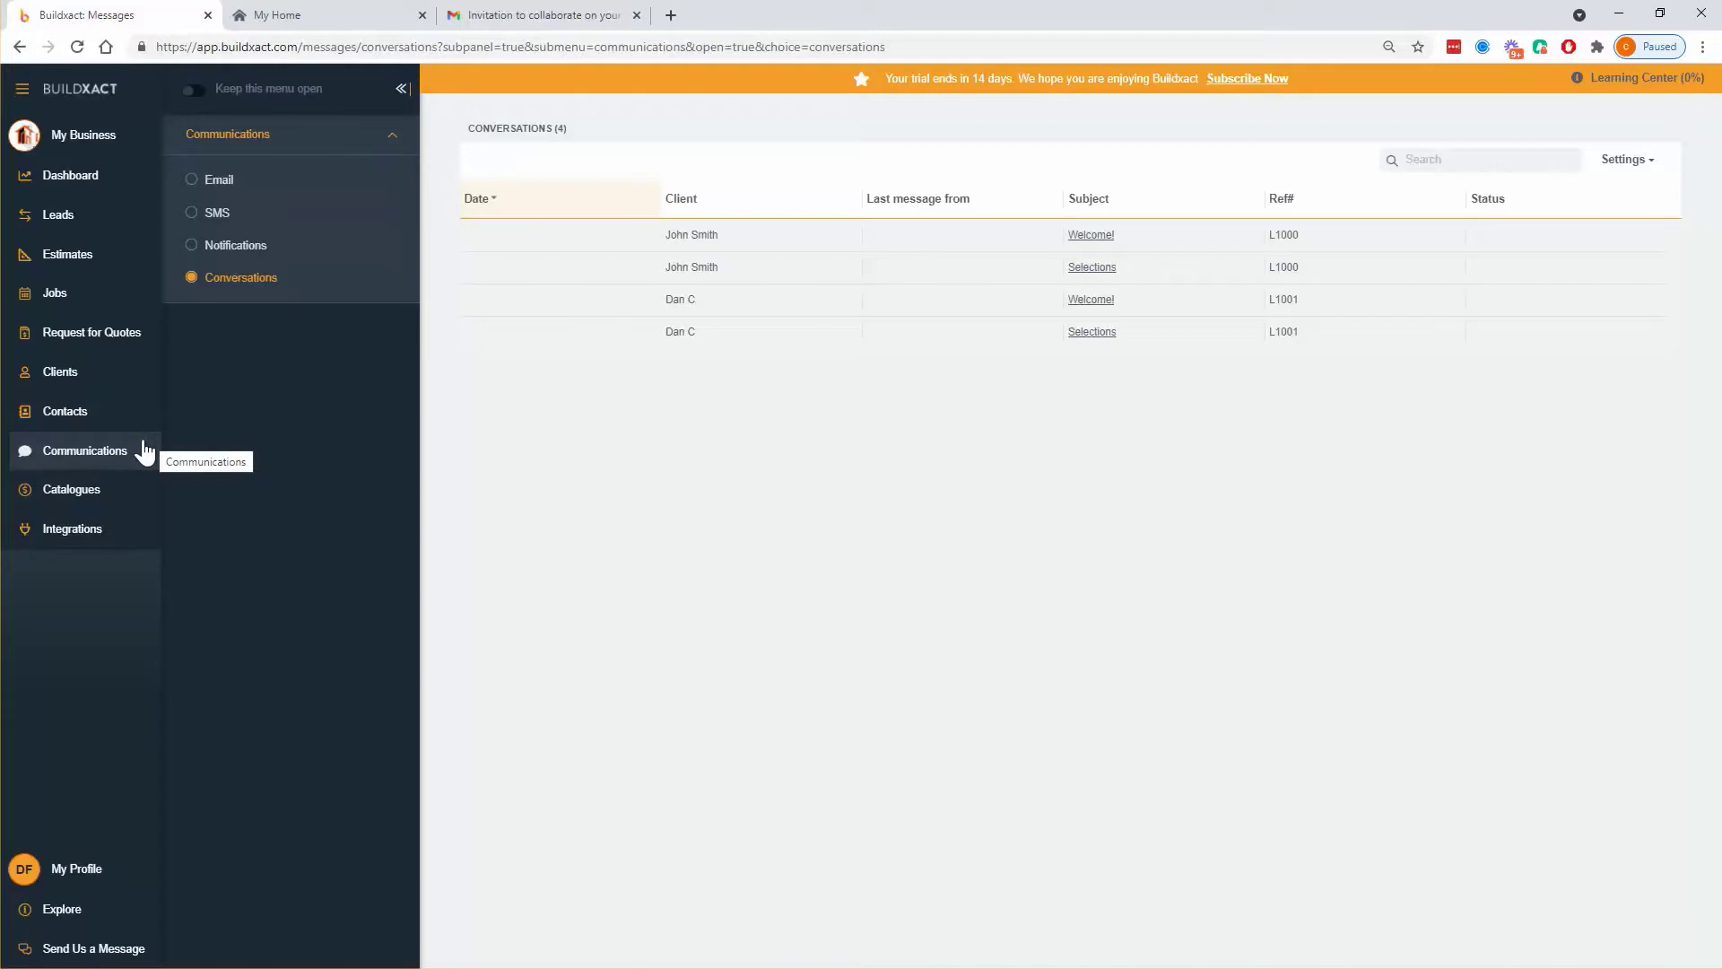
left_click(111, 222)
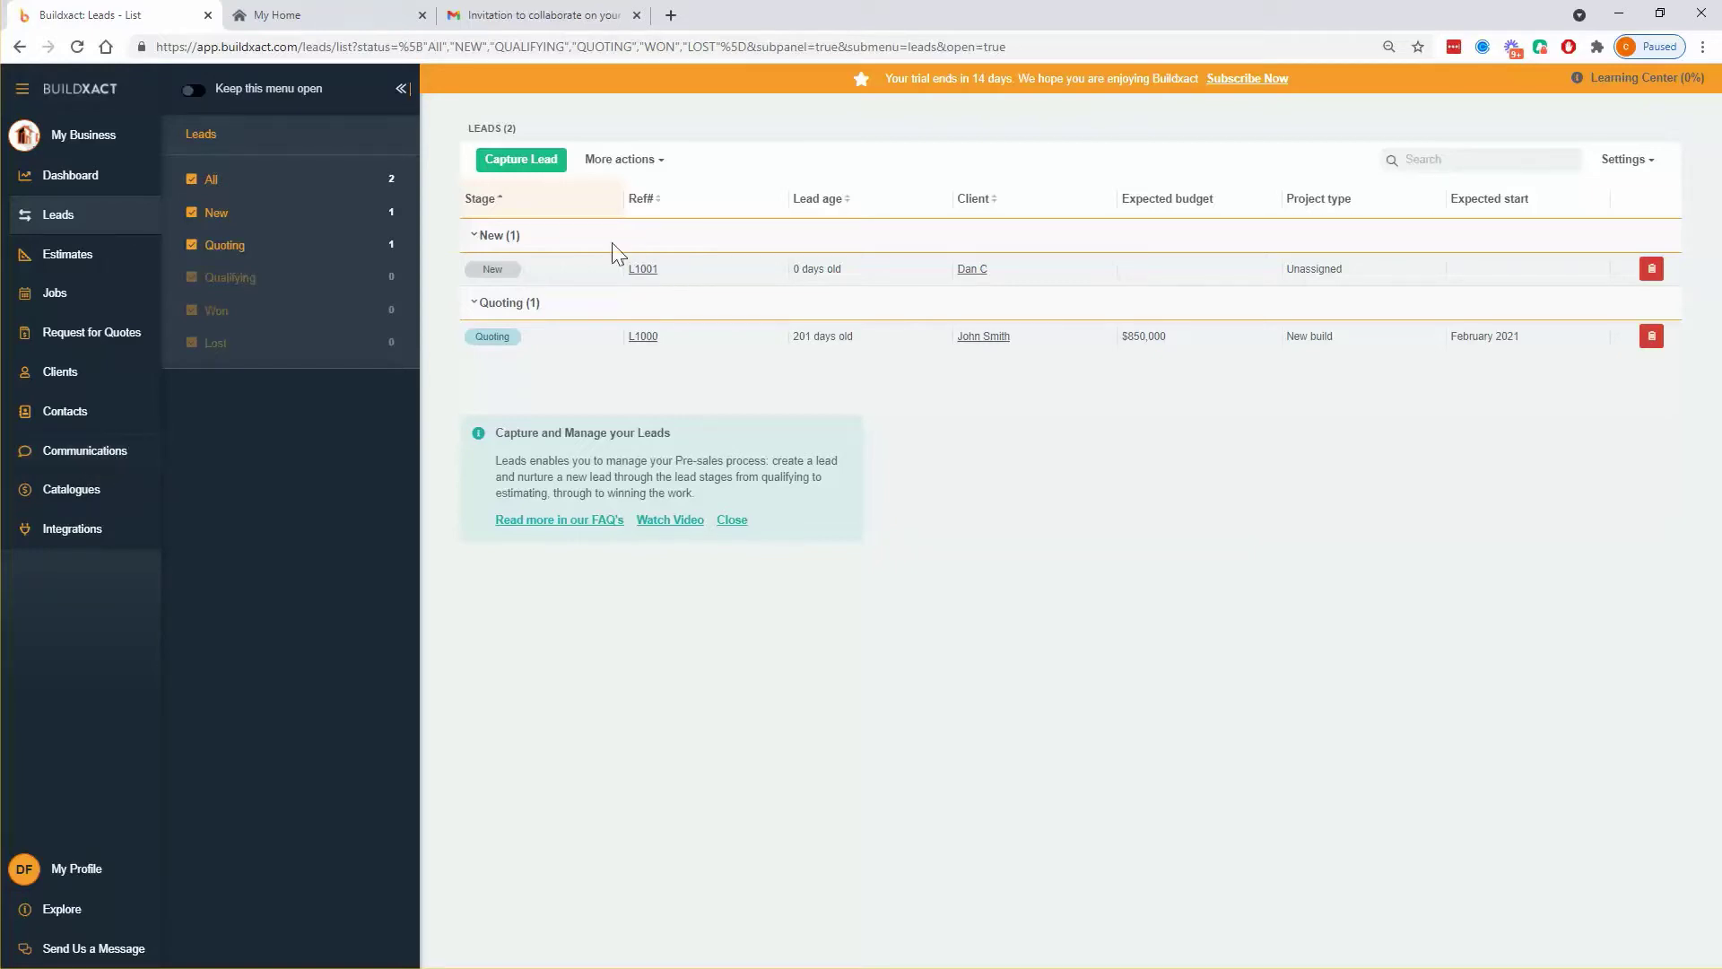
- Check lead L1001's Welcome! and Selections conversations, then open Messages in the MyHome portal
left_click(645, 270)
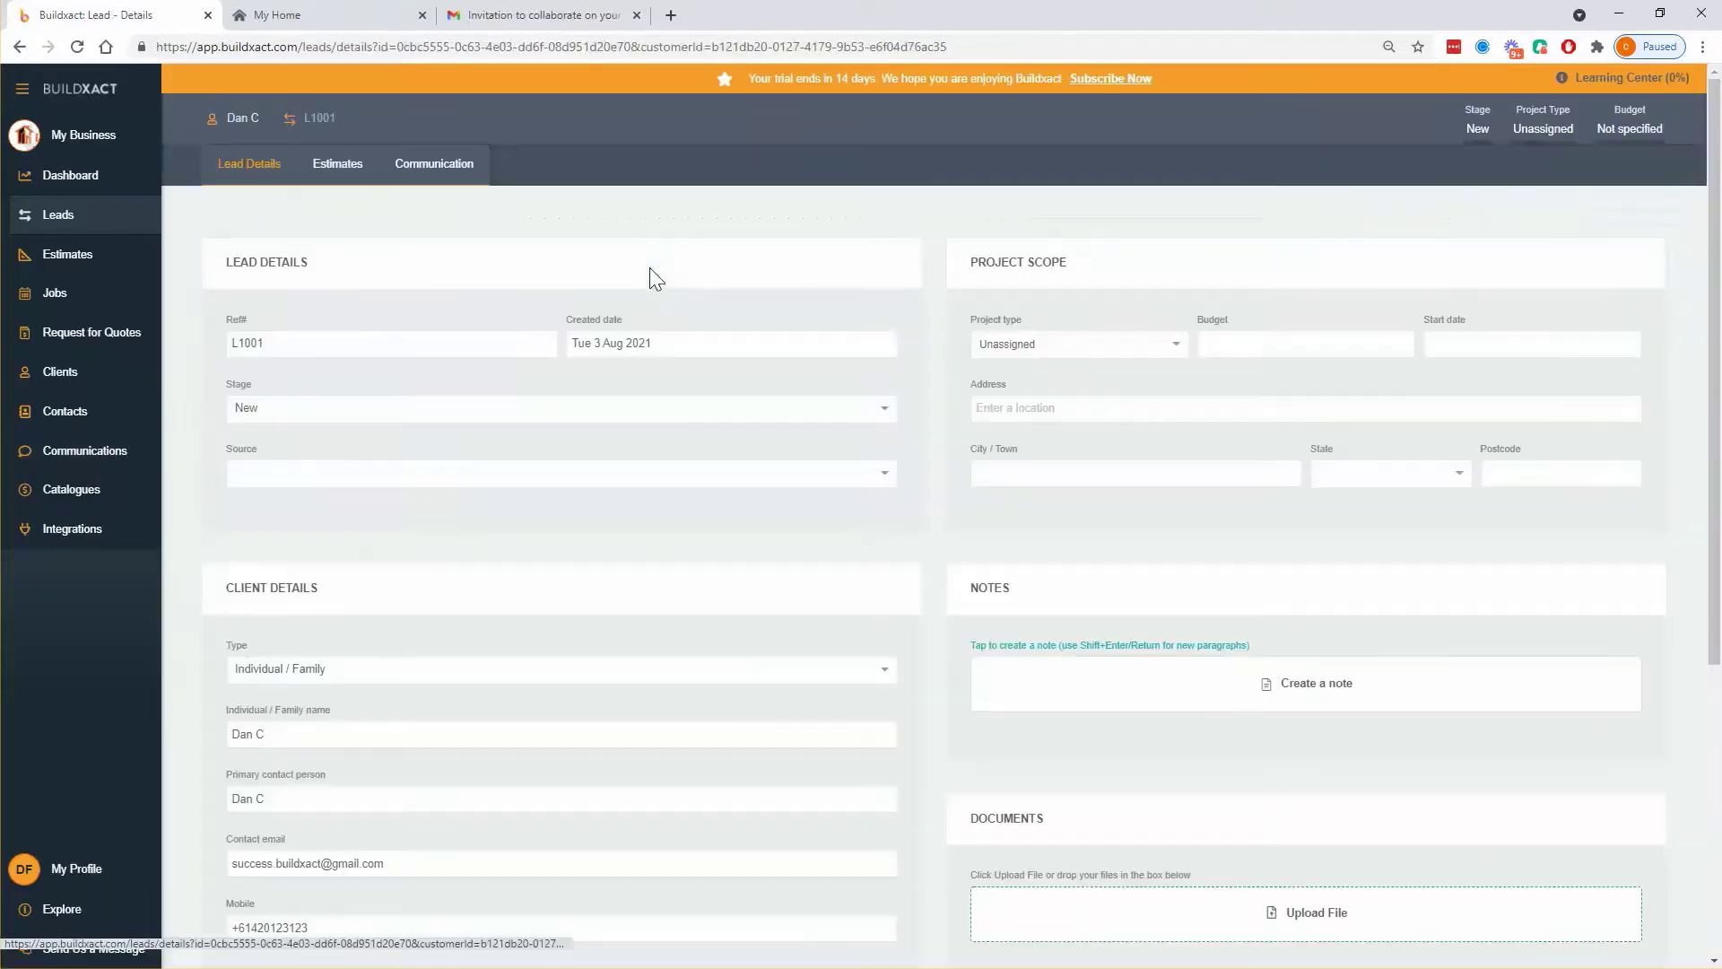
left_click(452, 169)
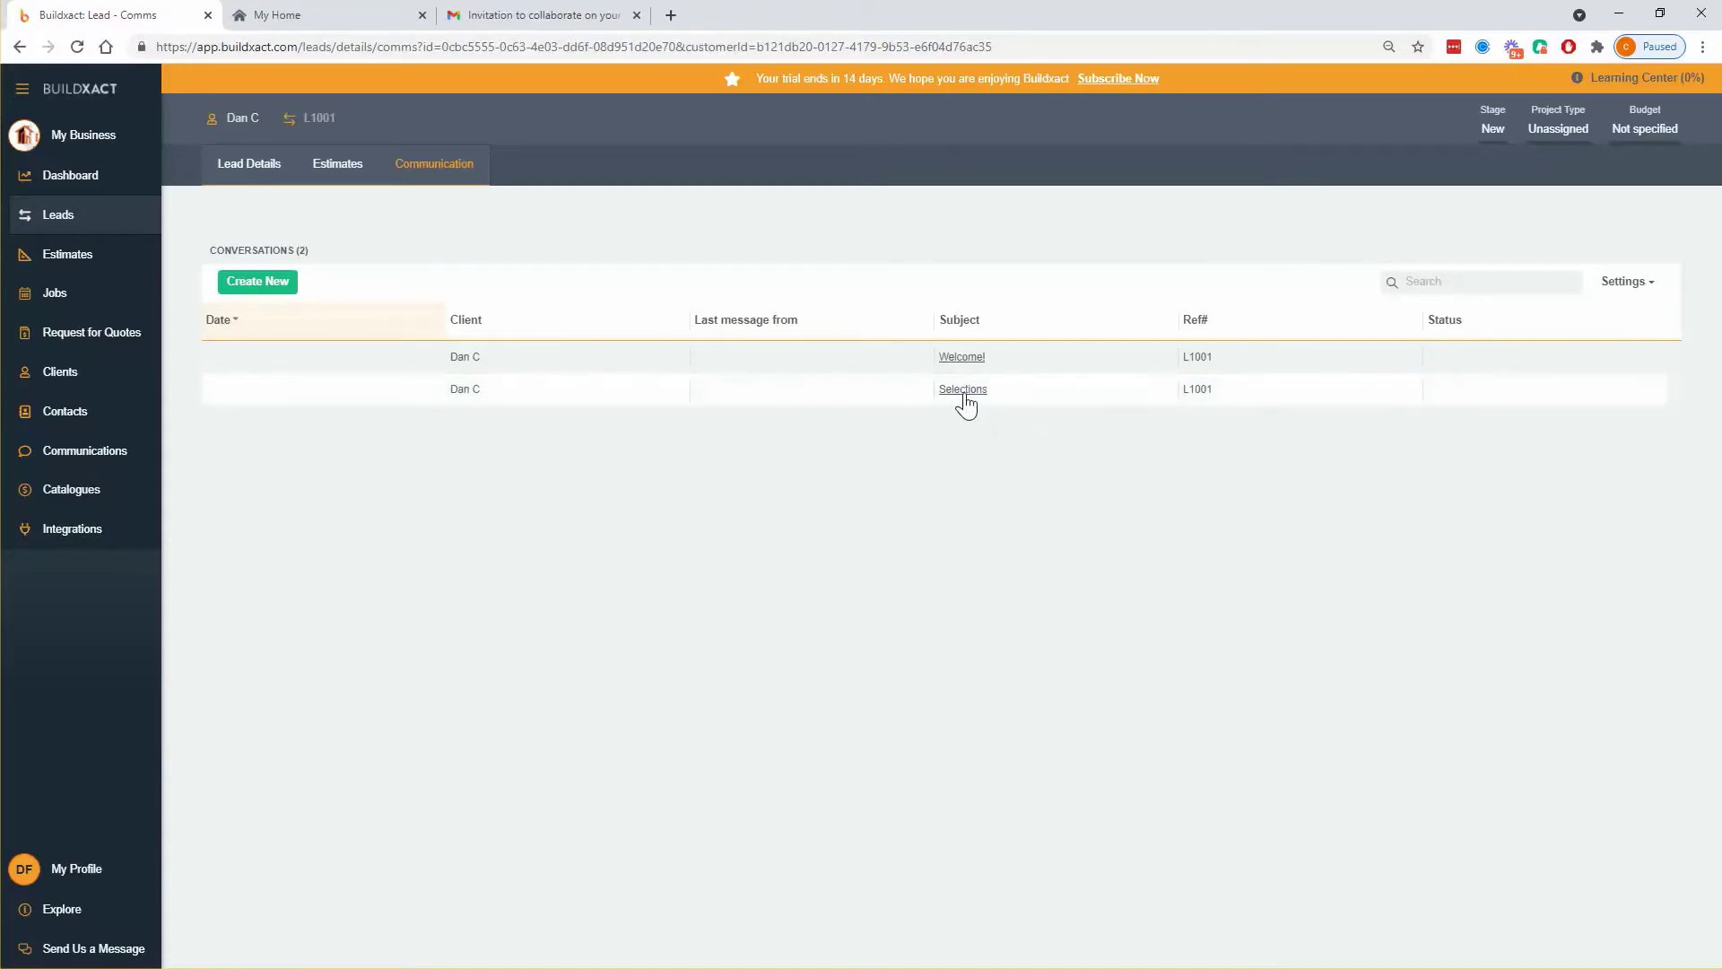
left_click_drag(1003, 394, 934, 393)
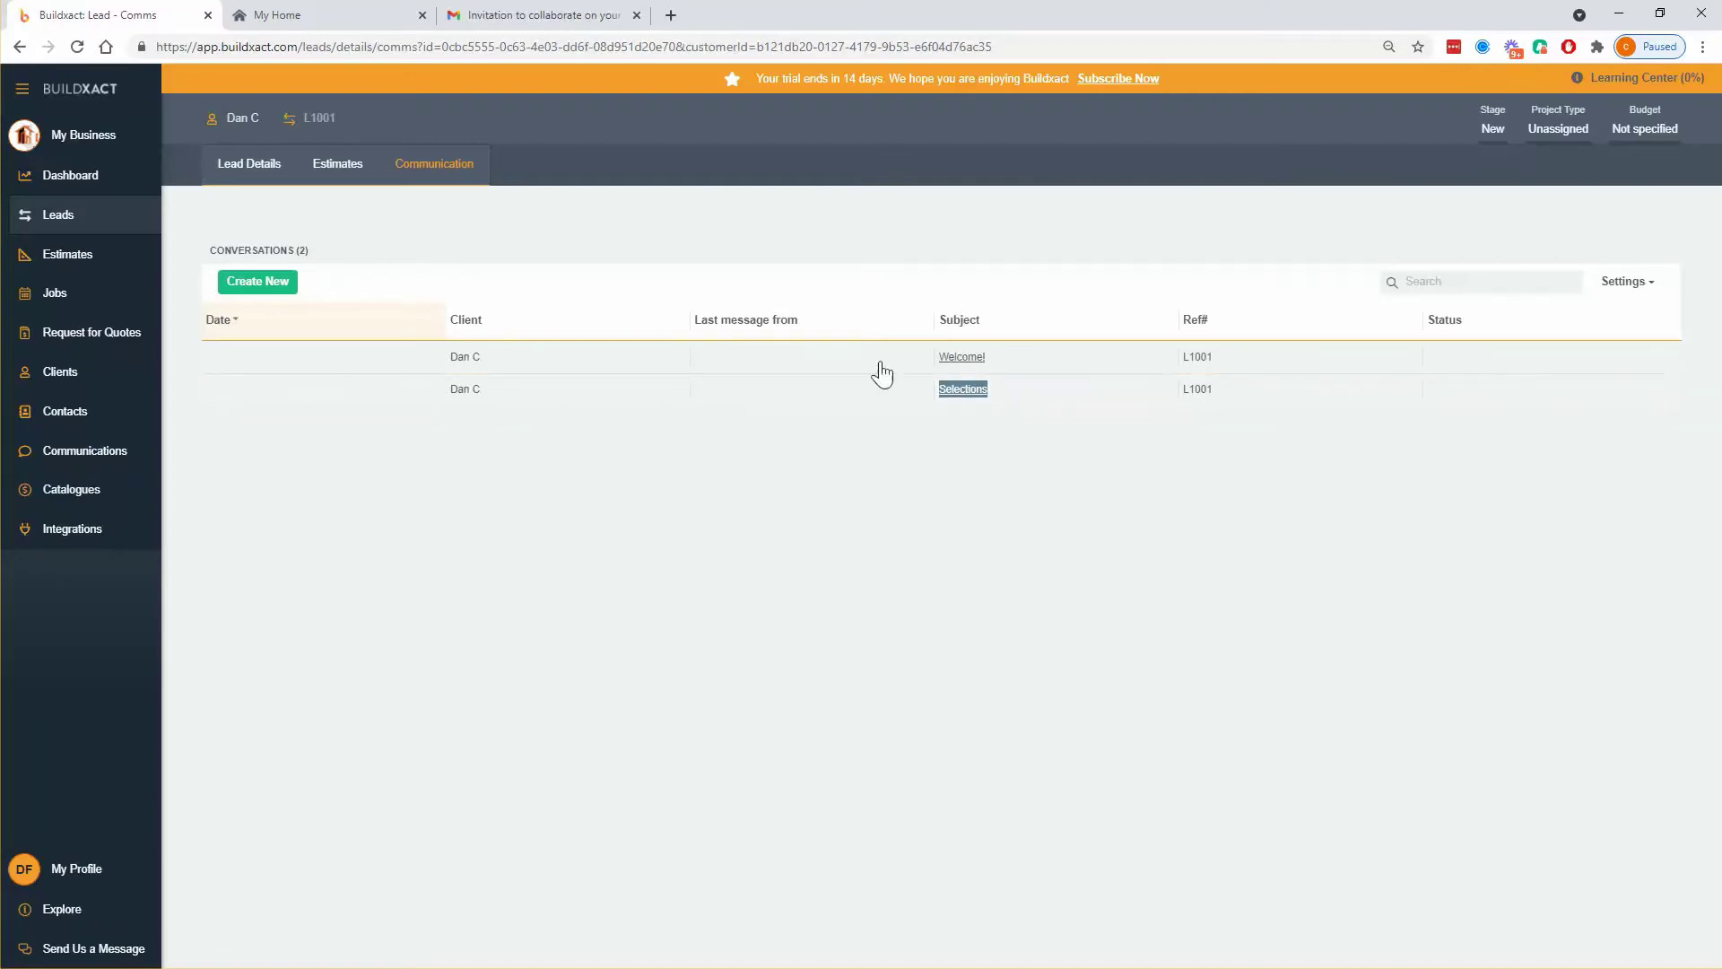
left_click(301, 15)
left_click(160, 352)
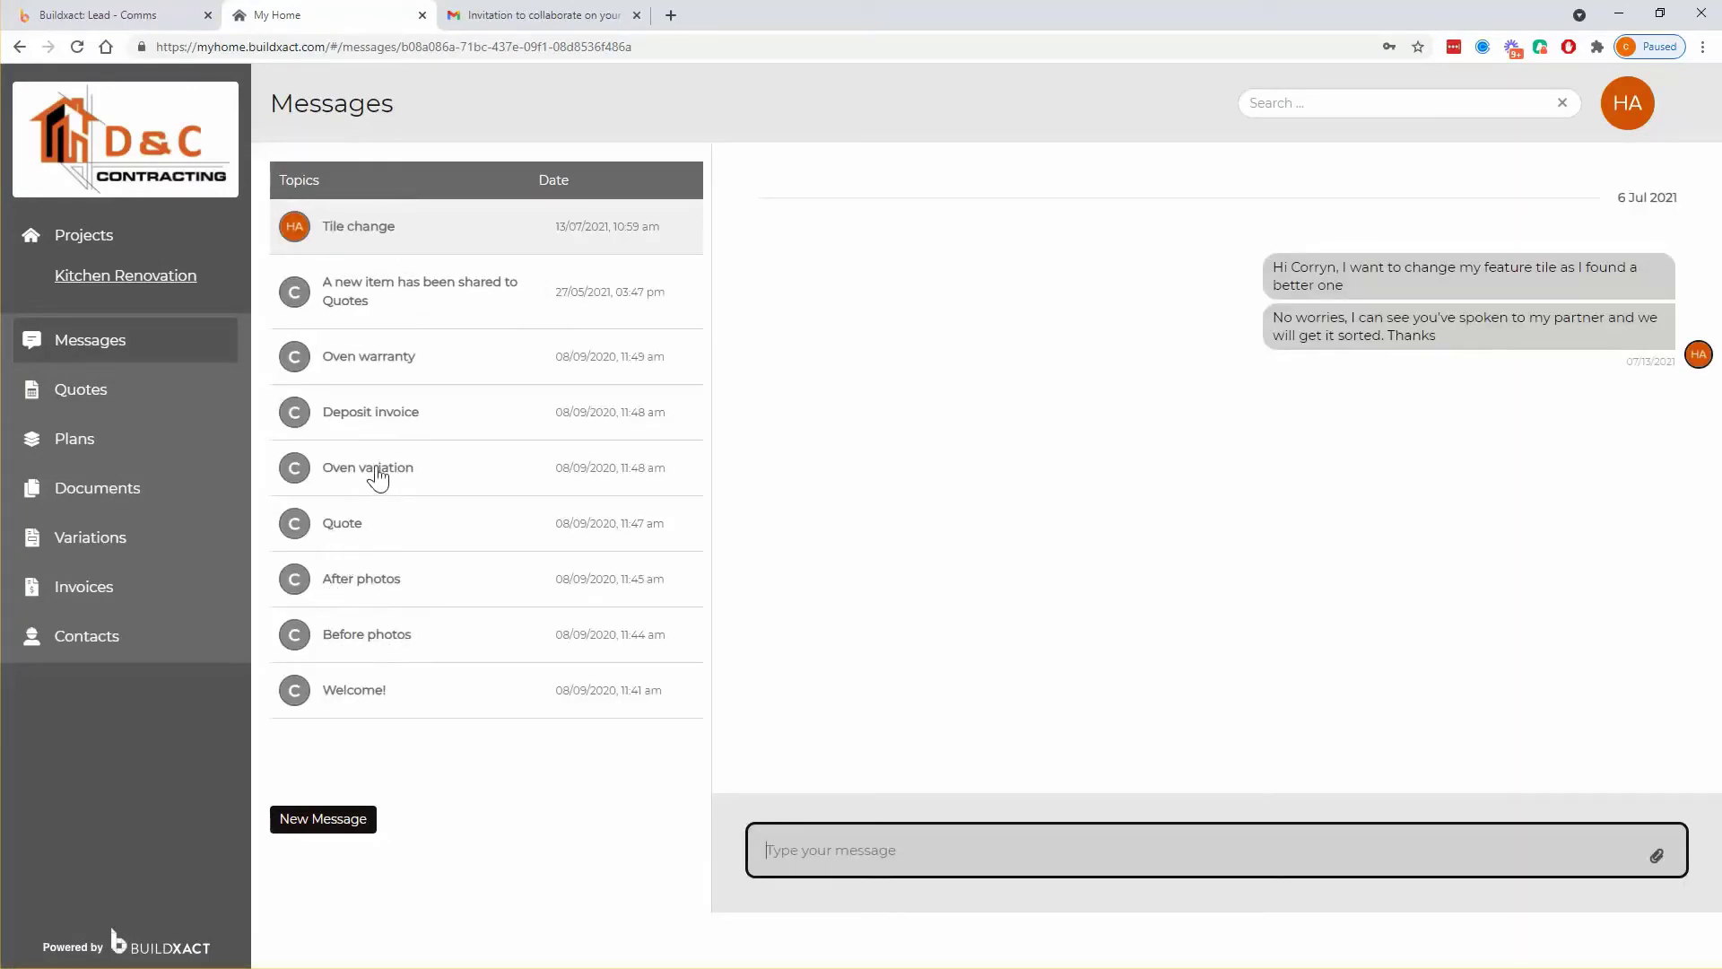
- Read the Deposit invoice, Quote and After photos topics, then go back to L1001's conversations
left_click(388, 421)
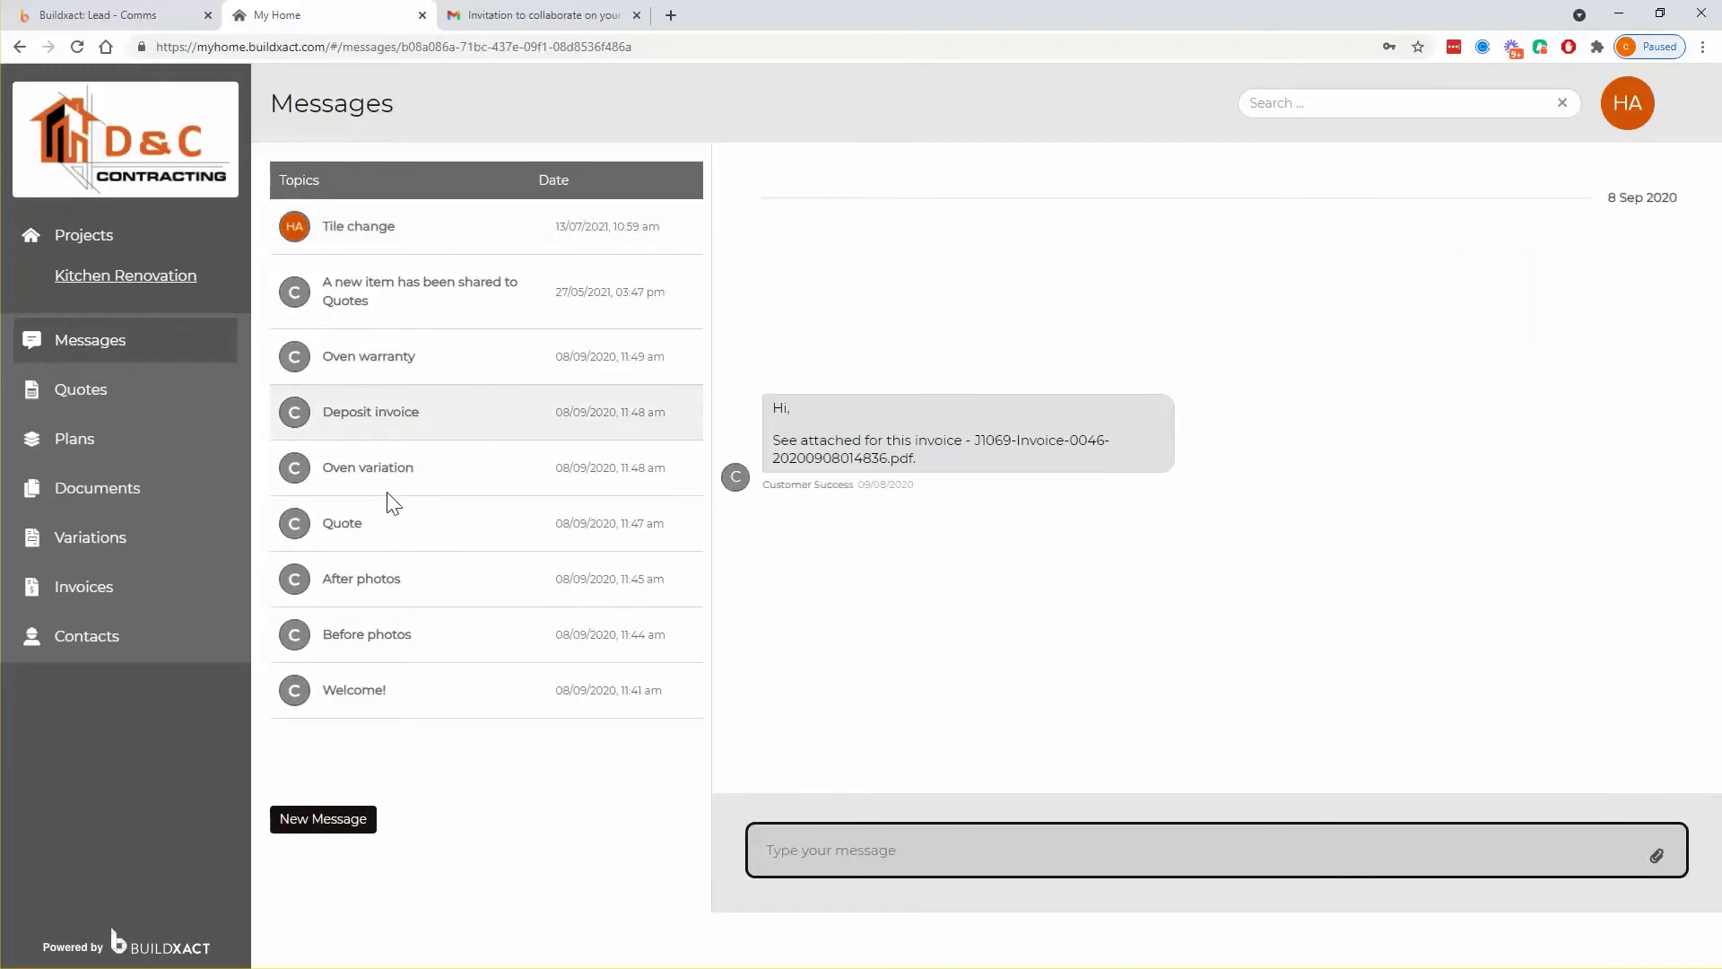
left_click(357, 528)
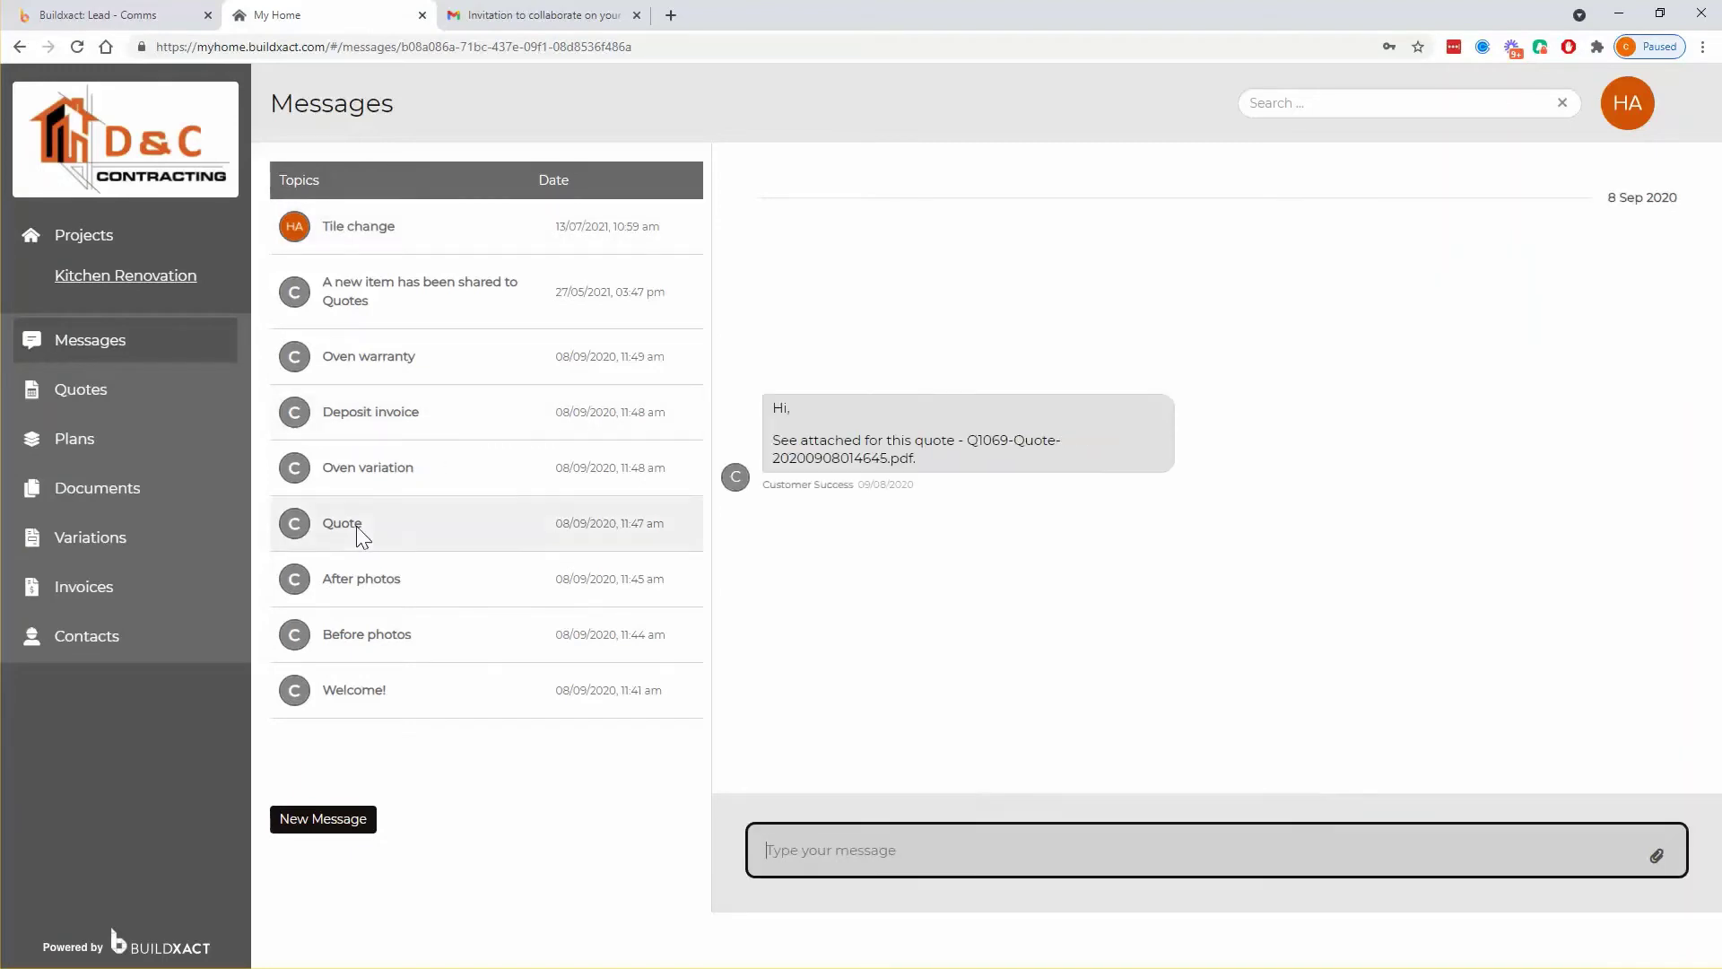
left_click(356, 591)
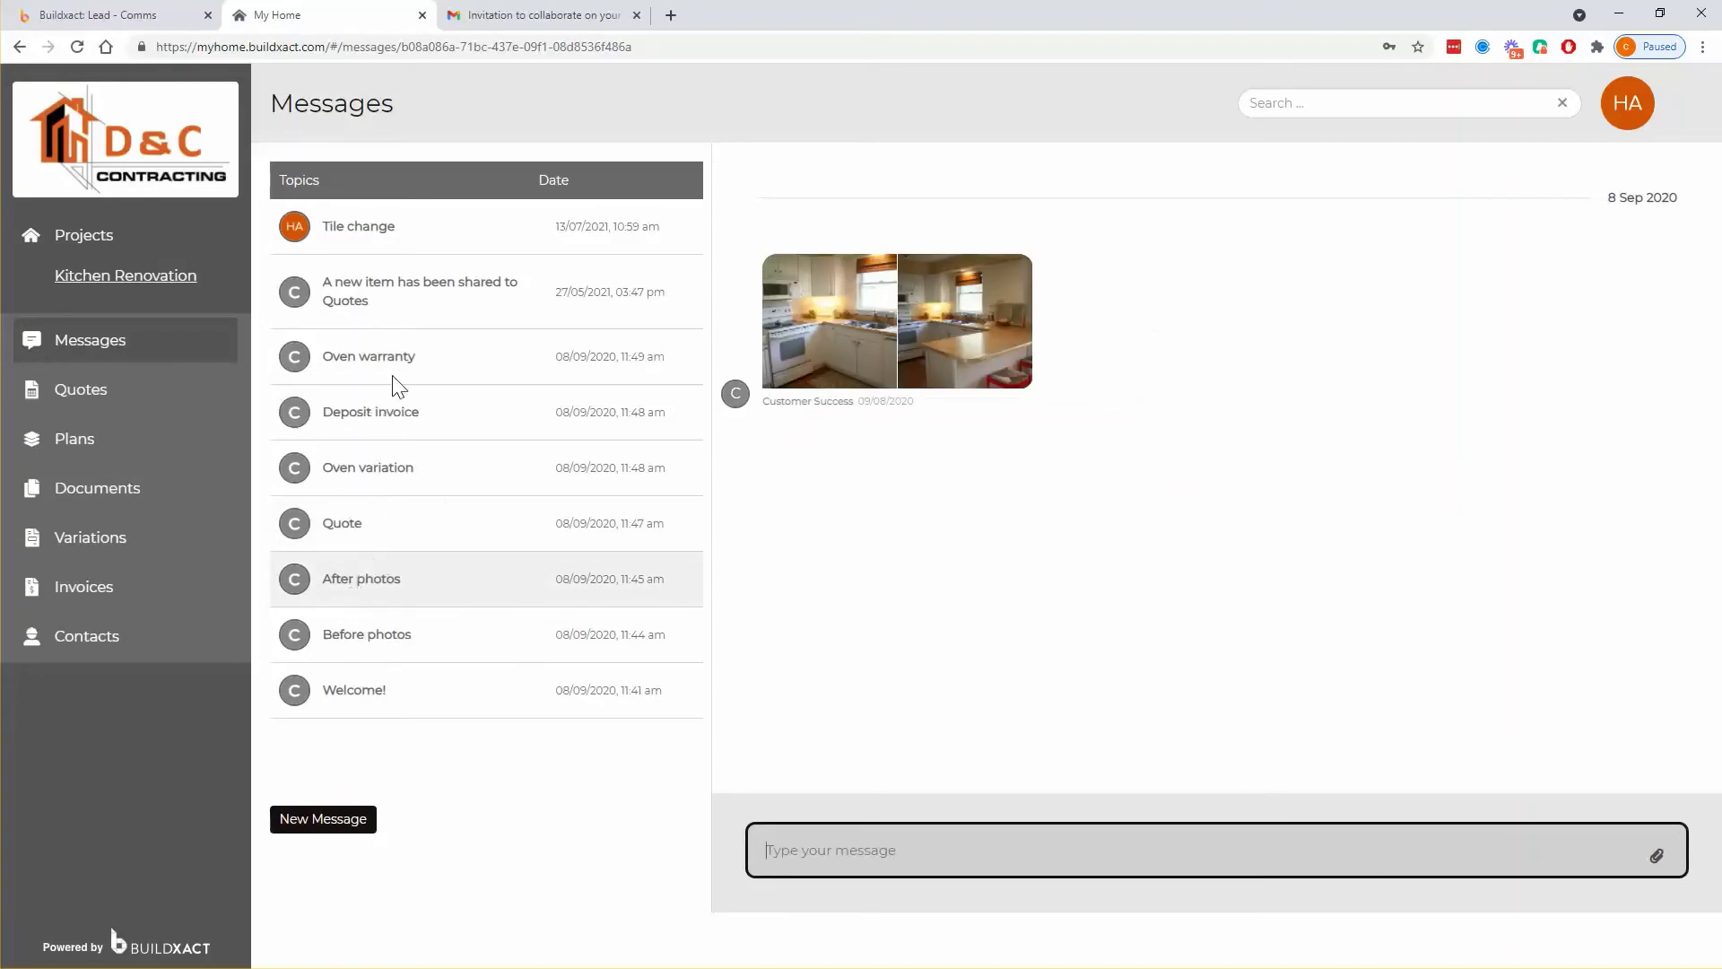
key("ctrl+shift+Tab")
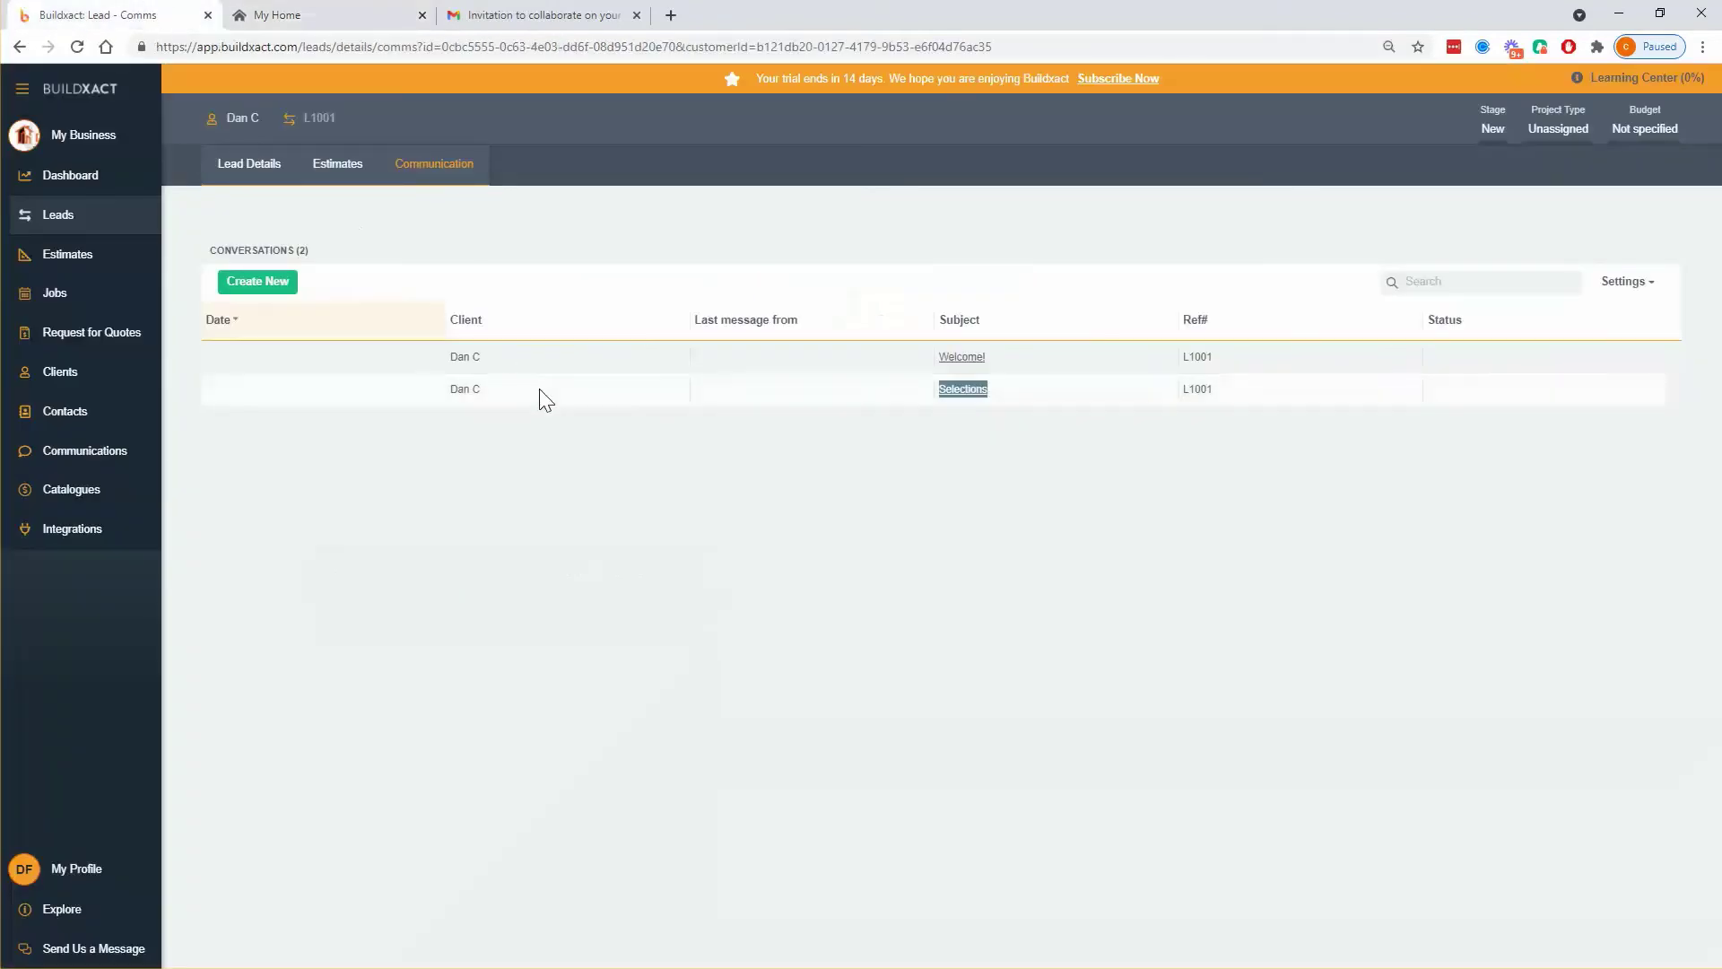